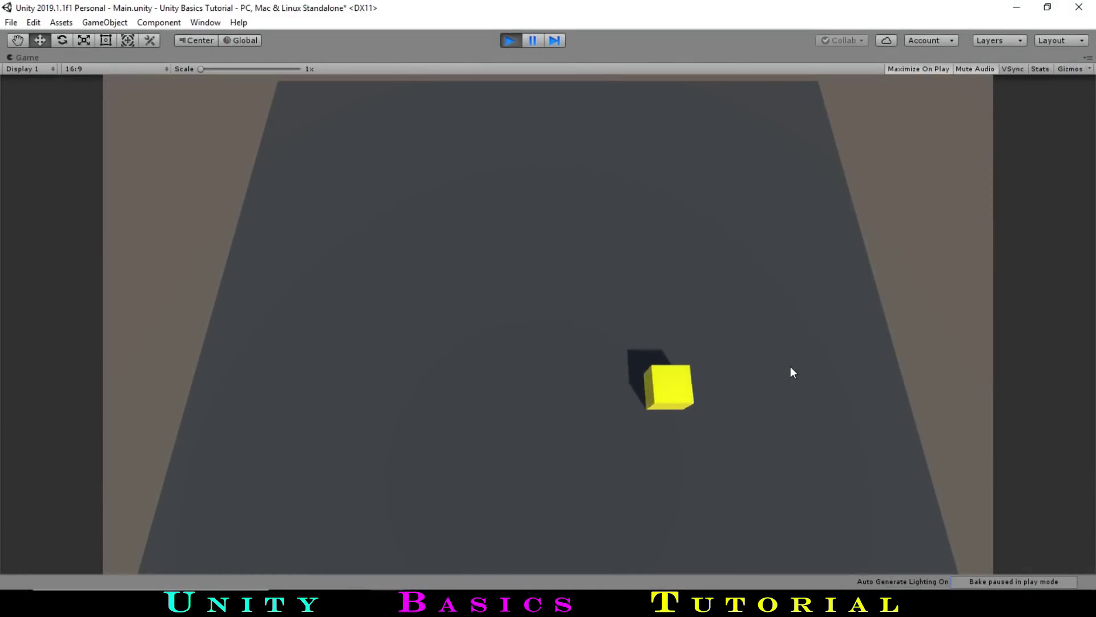
In Play mode, drive the yellow cube around the plane with the arrow keys.
key(Right)
key(Up)
key(Left)
key(Down)
key(Right)
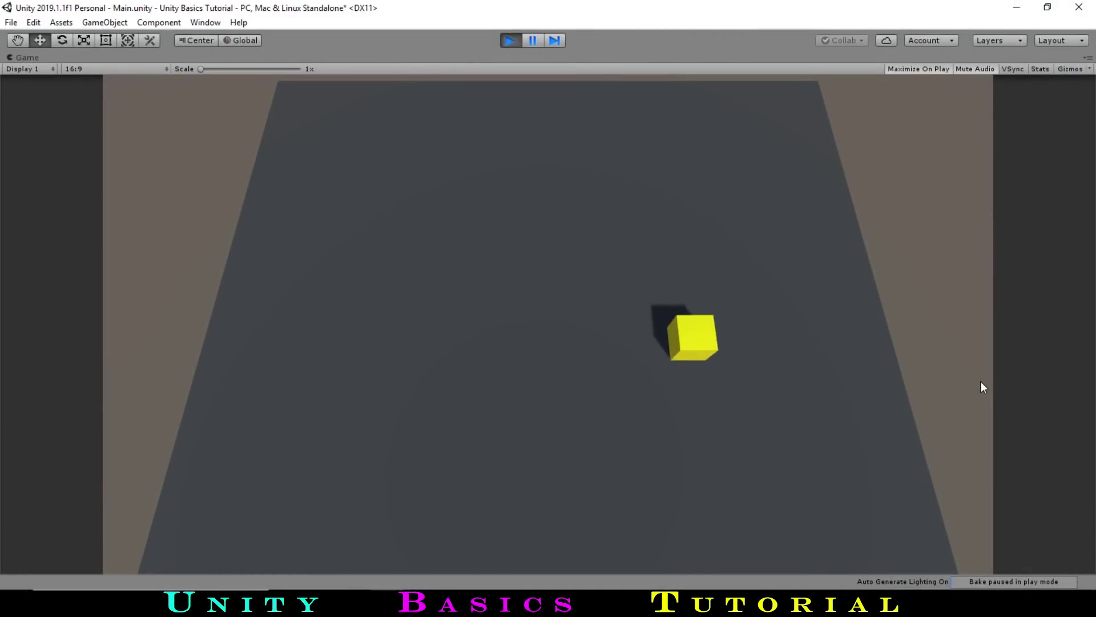
key(Right)
key(Up)
key(Right)
key(Down)
key(Left)
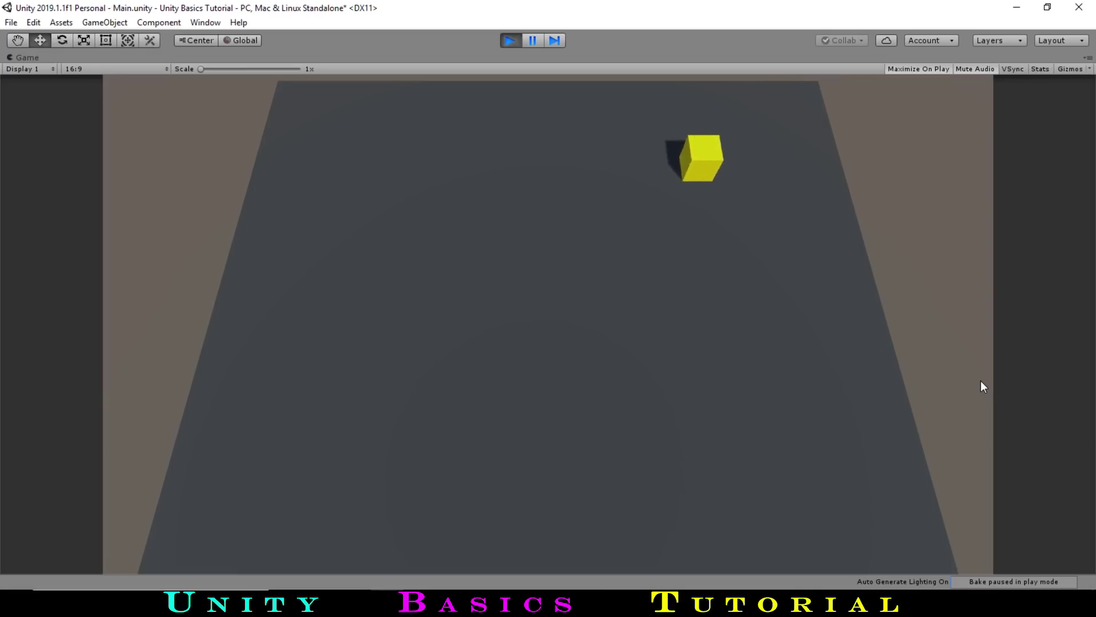
key(Up)
key(Down)
key(Right)
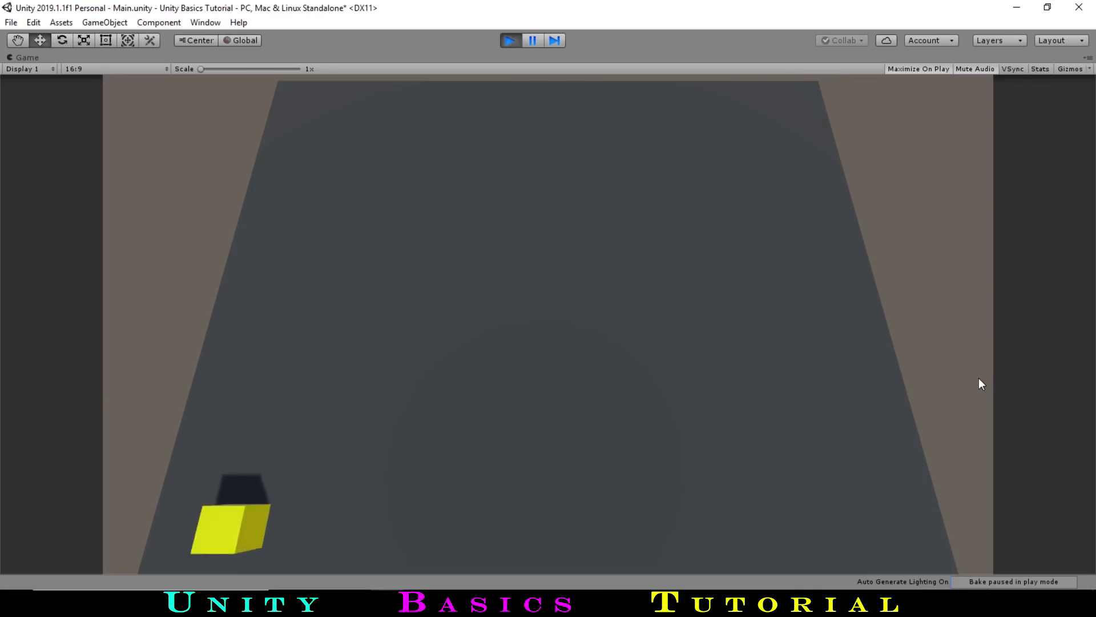
key(Up)
key(Down)
key(Up)
key(Left)
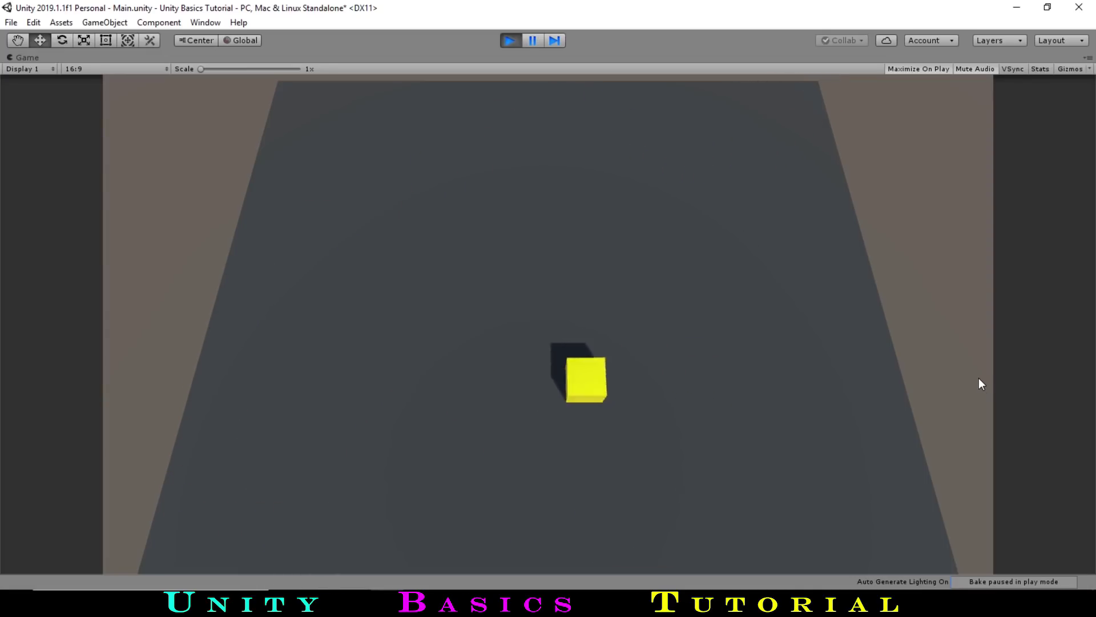
key(Left)
key(Up)
key(Right)
key(Down)
key(Up)
key(Left)
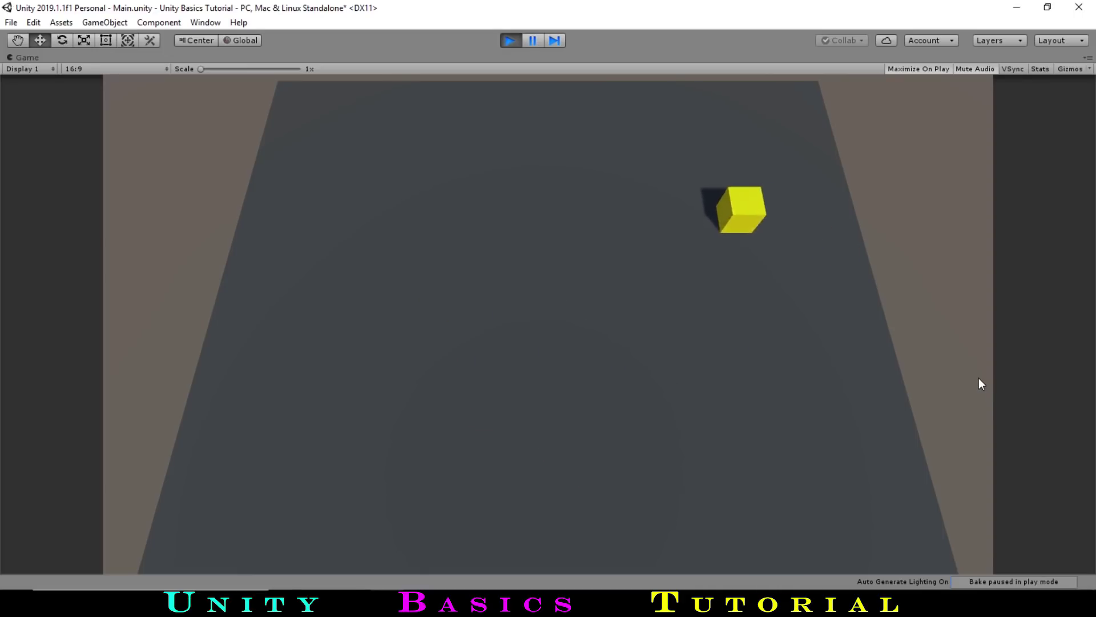
key(Down)
key(Up)
key(Right)
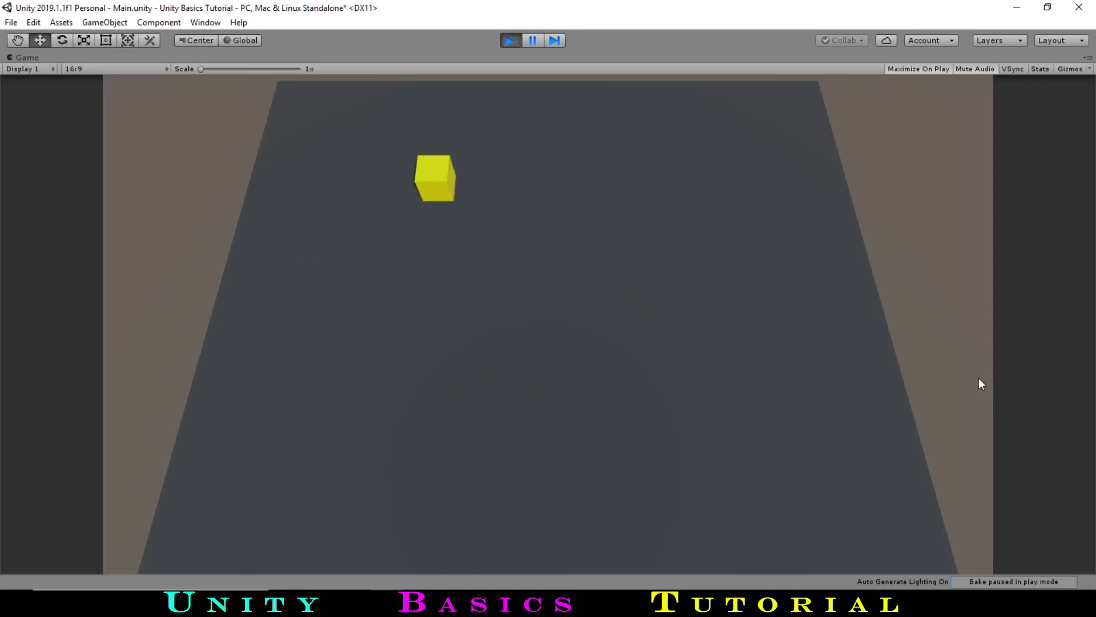
key(Down)
key(Right)
key(Up)
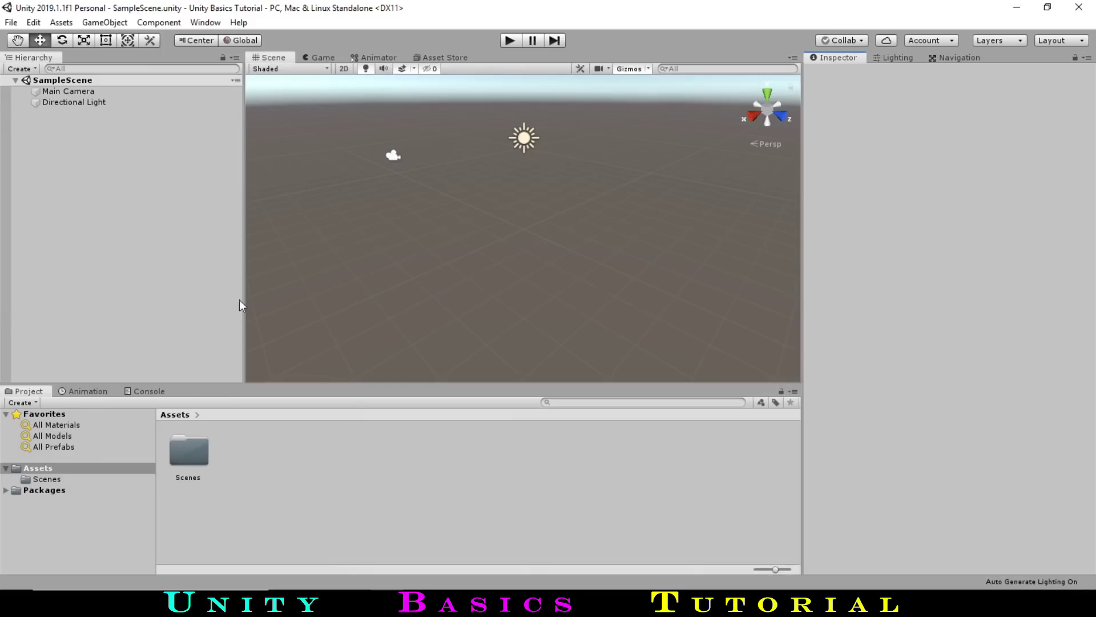
Add a 3D Object > Cube to the SampleScene from the Hierarchy's Create menu.
click(24, 72)
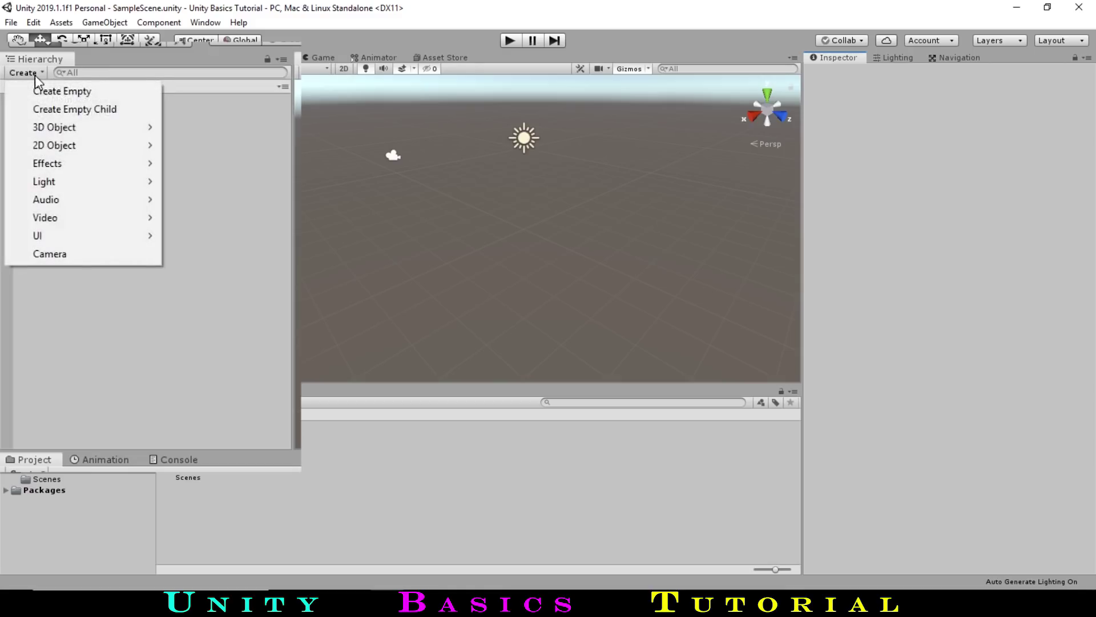
mouse_move(49, 130)
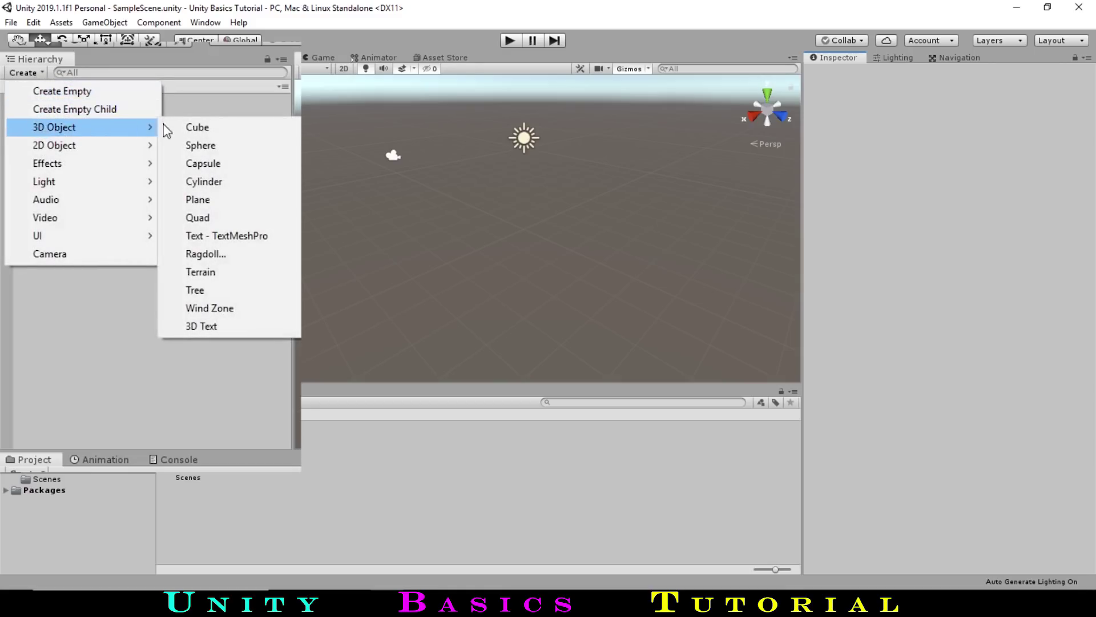
click(196, 127)
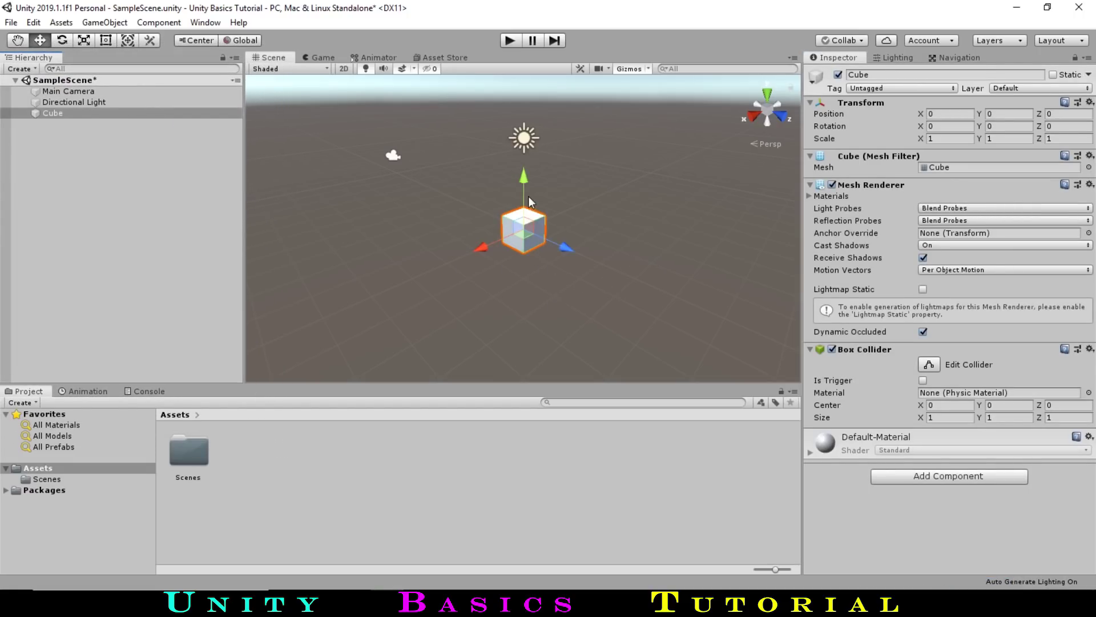
Move, rotate and stretch the cube, leaving it at position 3.13, 0.6, 0.3.
mouse_move(527, 192)
mouse_down()
mouse_move(525, 177)
mouse_move(513, 208)
mouse_move(510, 179)
mouse_up()
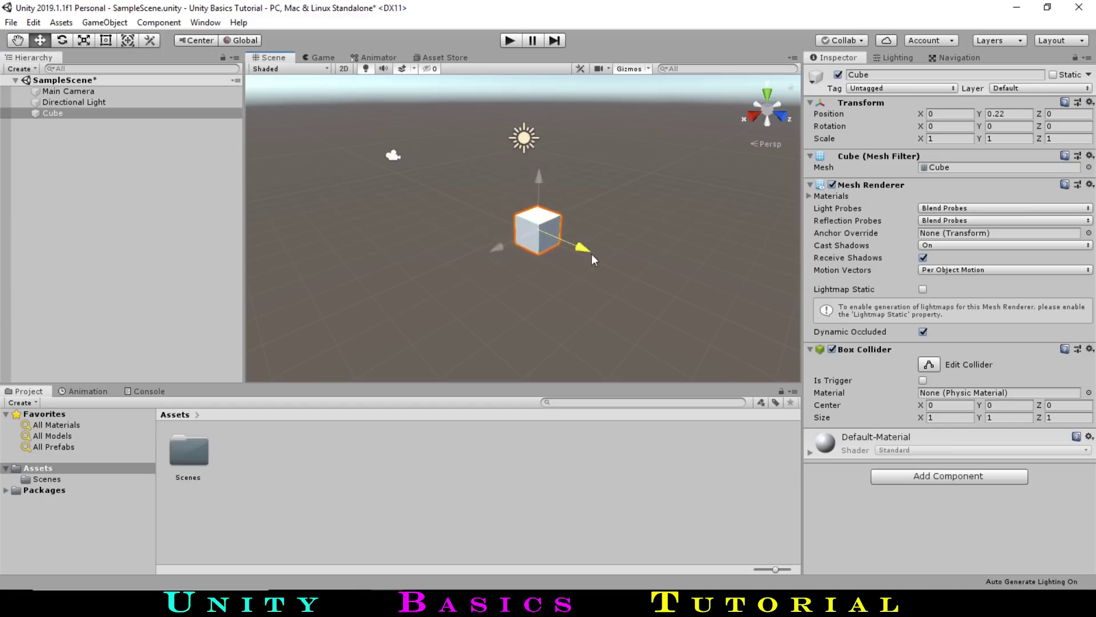
drag(499, 246, 440, 298)
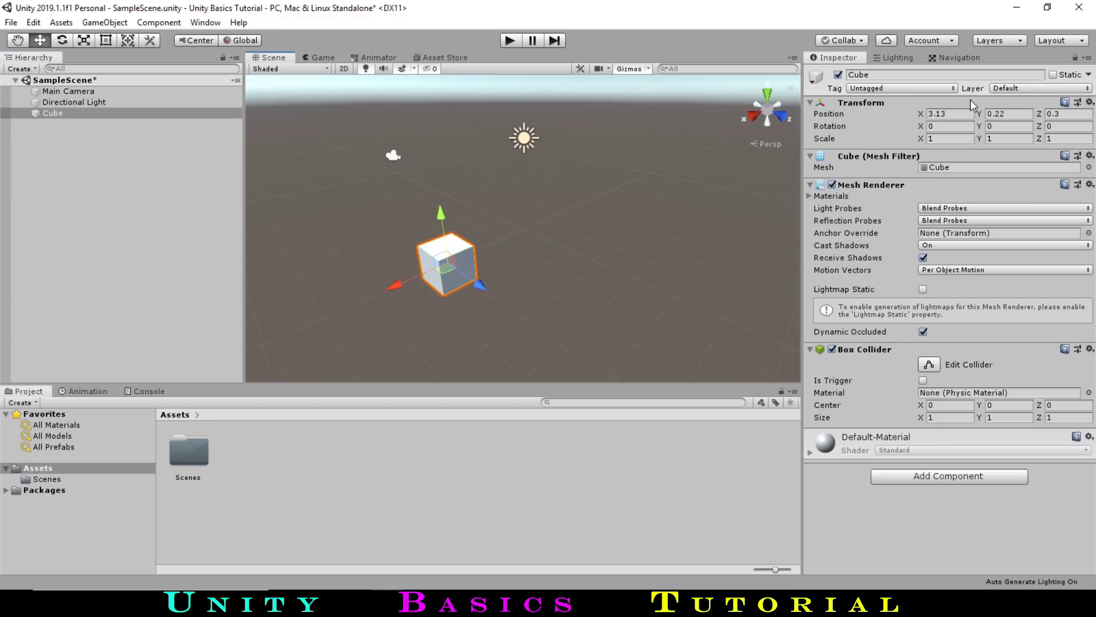
drag(955, 122, 949, 122)
drag(1027, 121, 936, 171)
drag(885, 133, 982, 150)
click(1053, 151)
drag(1053, 155, 1069, 154)
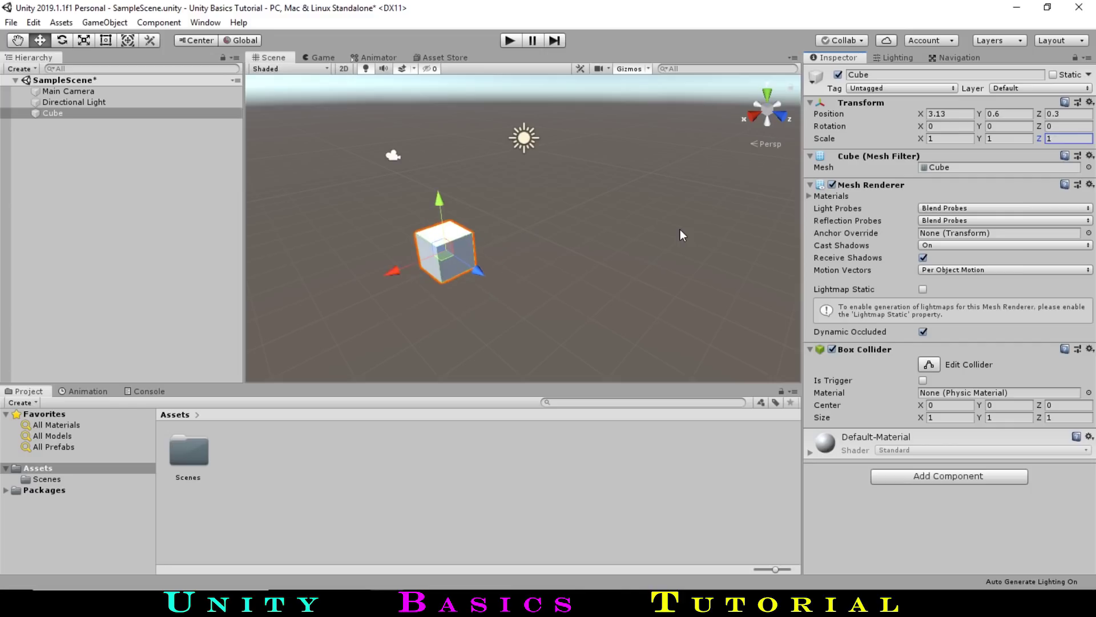
Zoom, orbit and pan the Scene view around the cube, ending on a side view.
scroll(696, 238, up, 2)
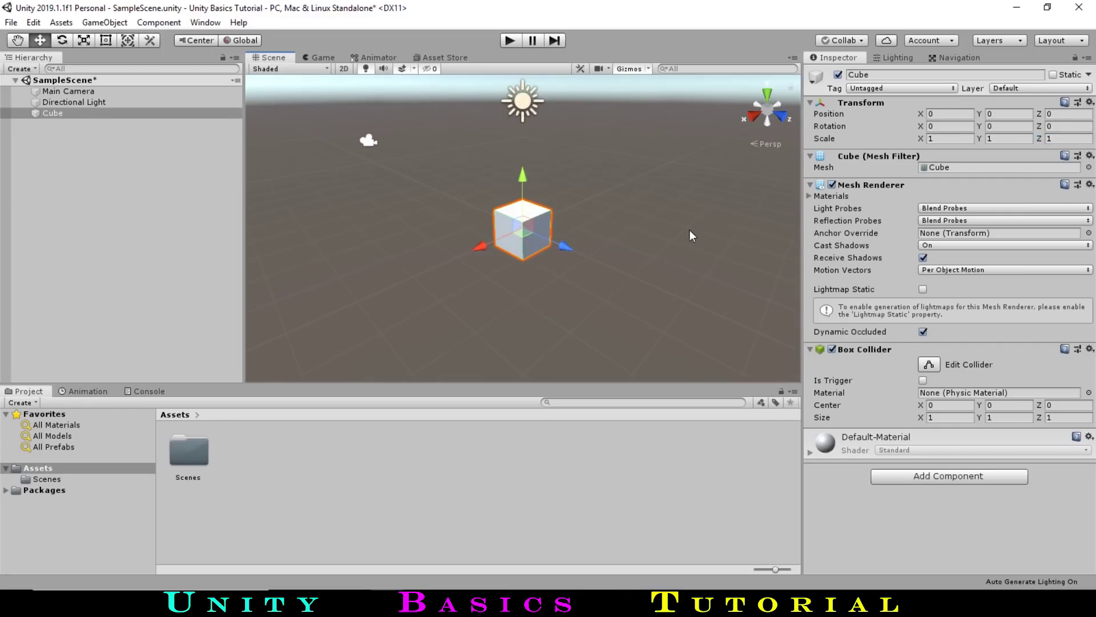
middle_drag(671, 215, 645, 240)
scroll(645, 240, up, 1)
right_drag(645, 240, 575, 248)
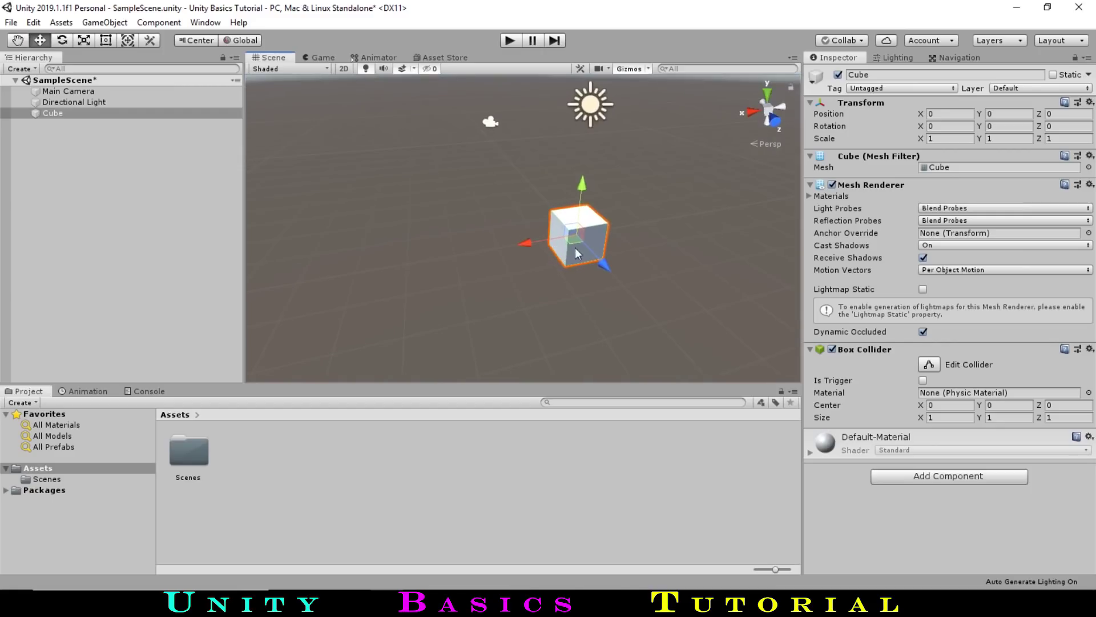
middle_drag(574, 248, 522, 249)
scroll(626, 251, up, 2)
scroll(626, 251, down, 3)
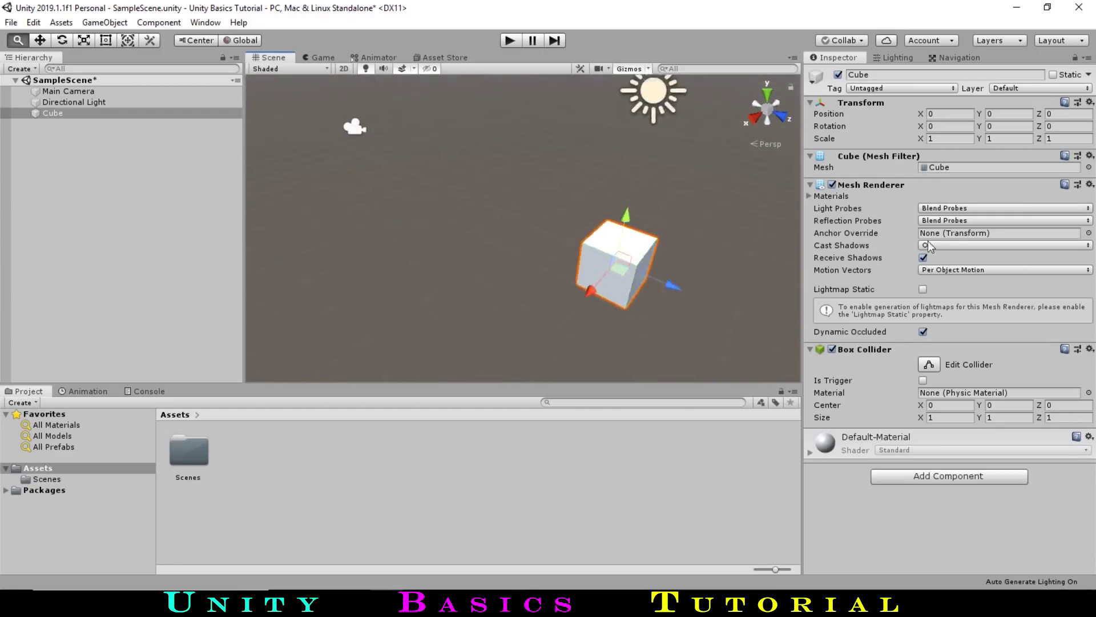
right_drag(625, 251, 651, 238)
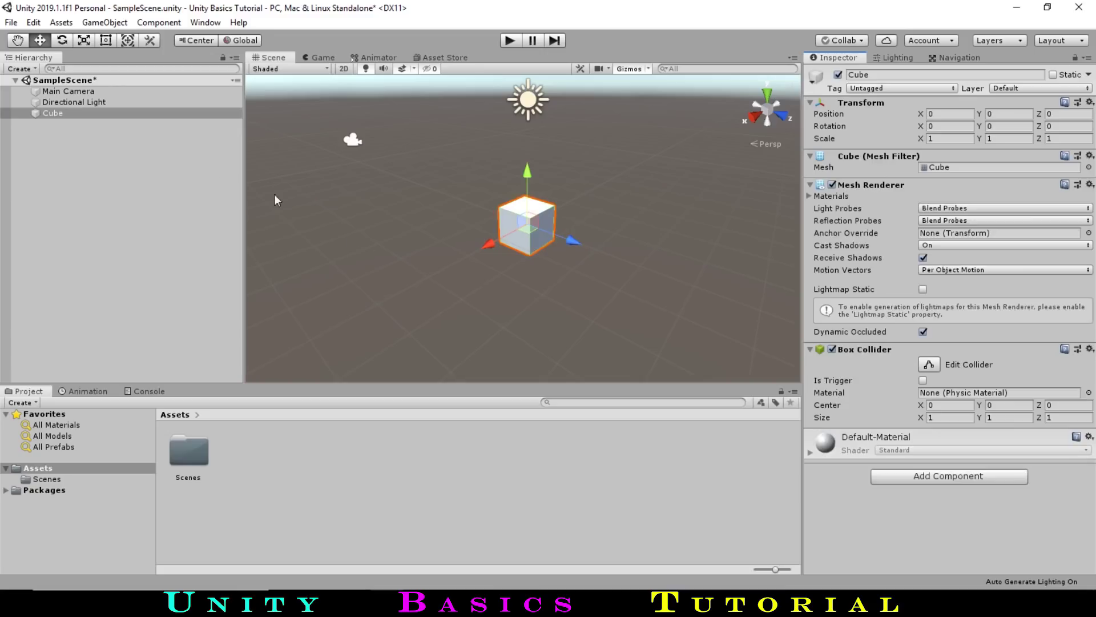
Duplicate the cube and make the copy a floor at Position Y -0.5, Scale X and Z 20.
click(67, 114)
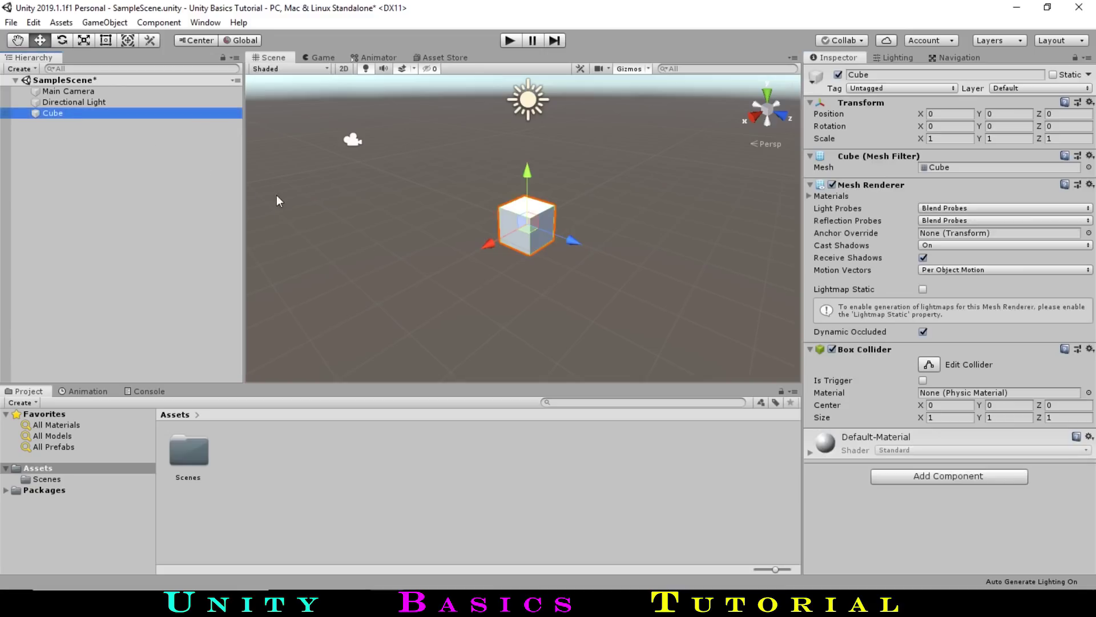
key(ctrl+d)
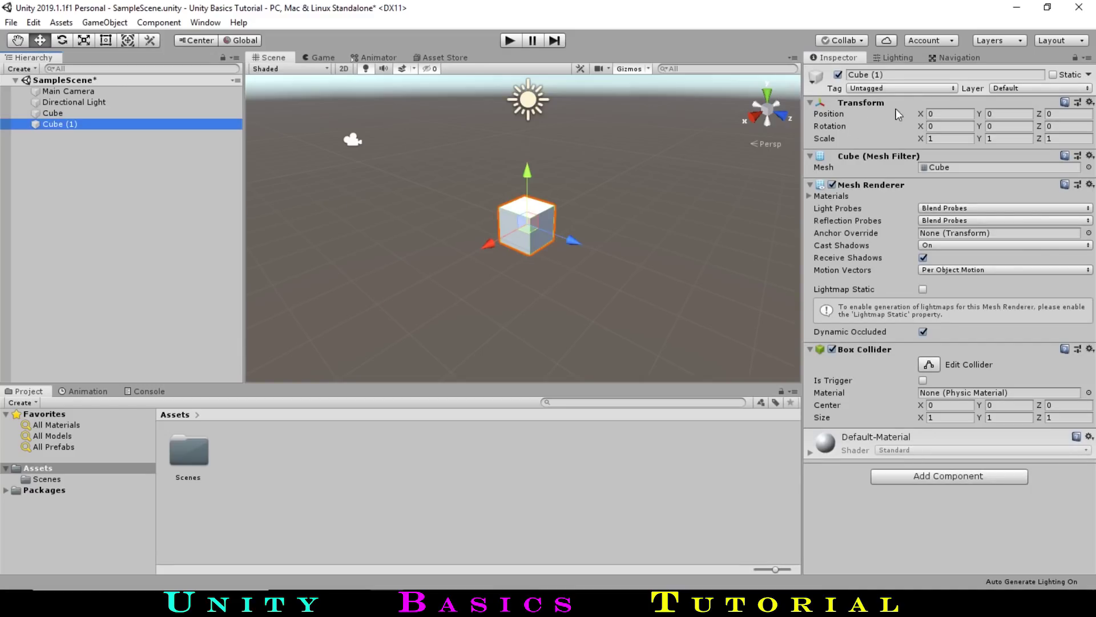
drag(536, 163, 544, 274)
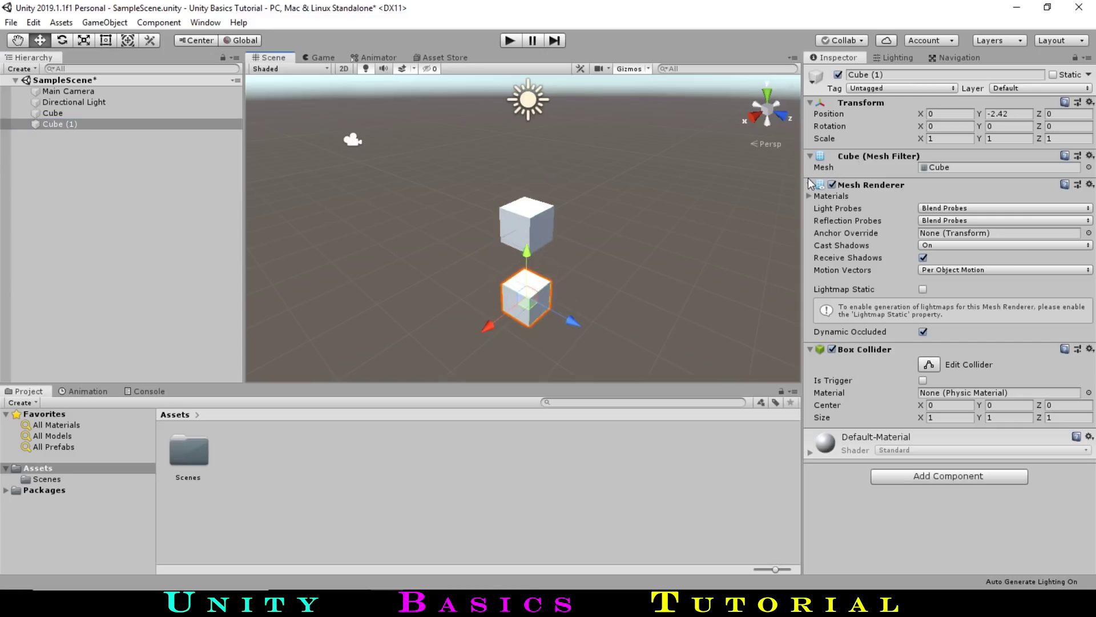
click(1015, 118)
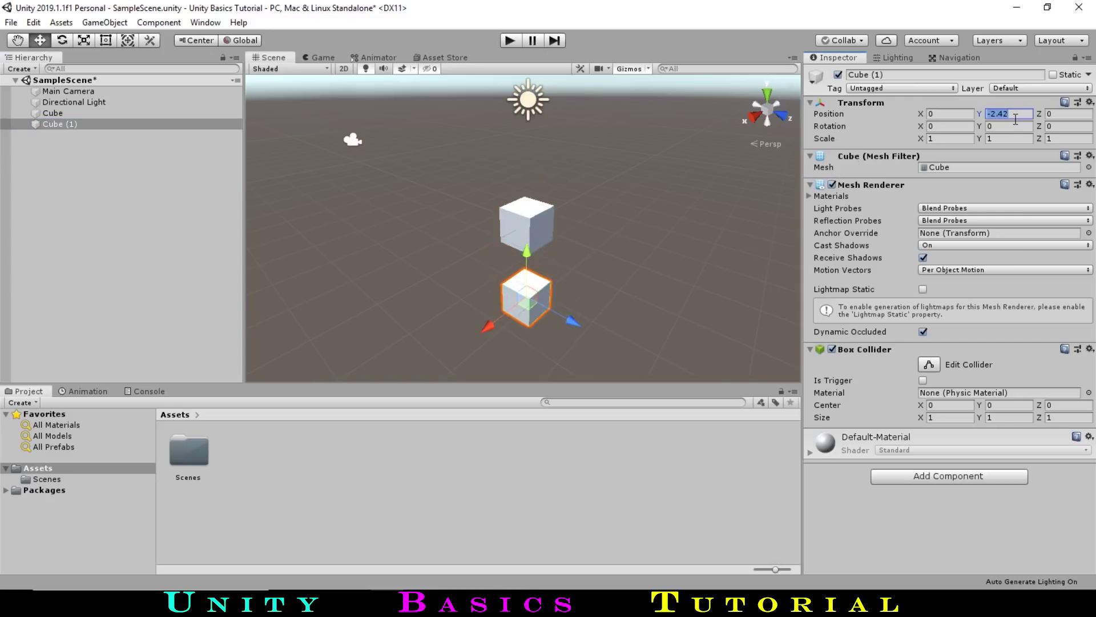
text(-0.5)
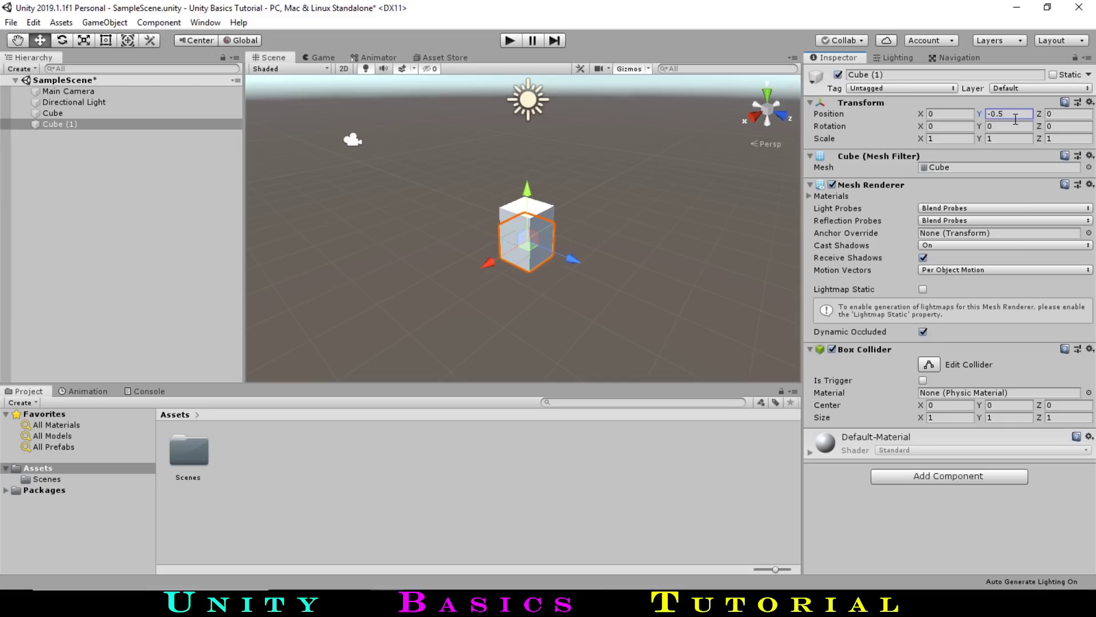
click(946, 139)
text(20)
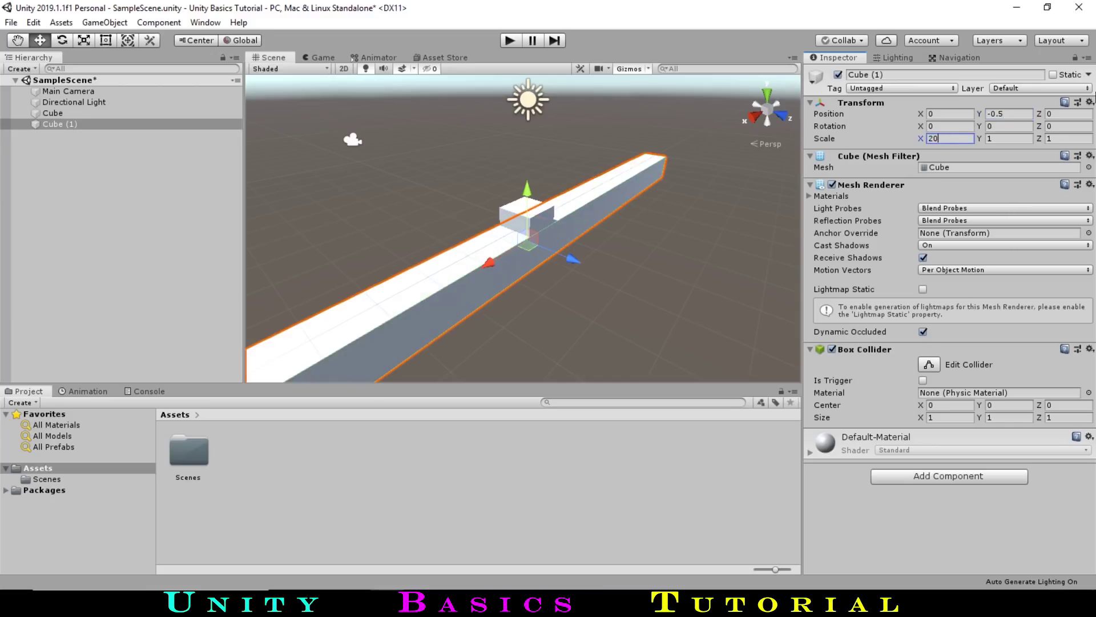
click(1082, 138)
text(20)
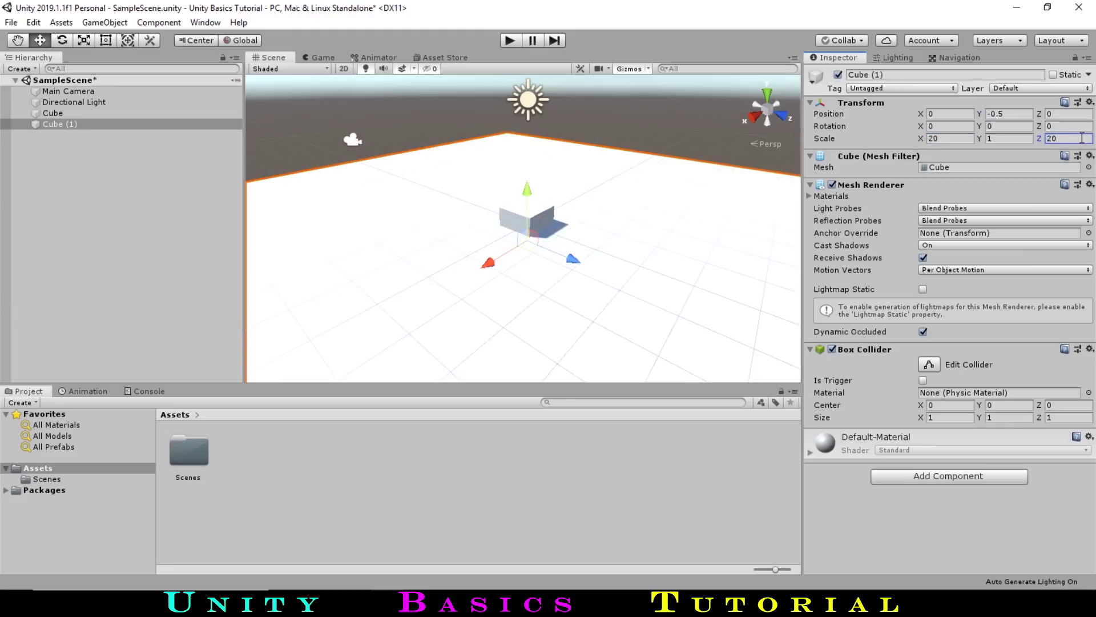
Raise the original cube to Position Y 0.5.
click(553, 221)
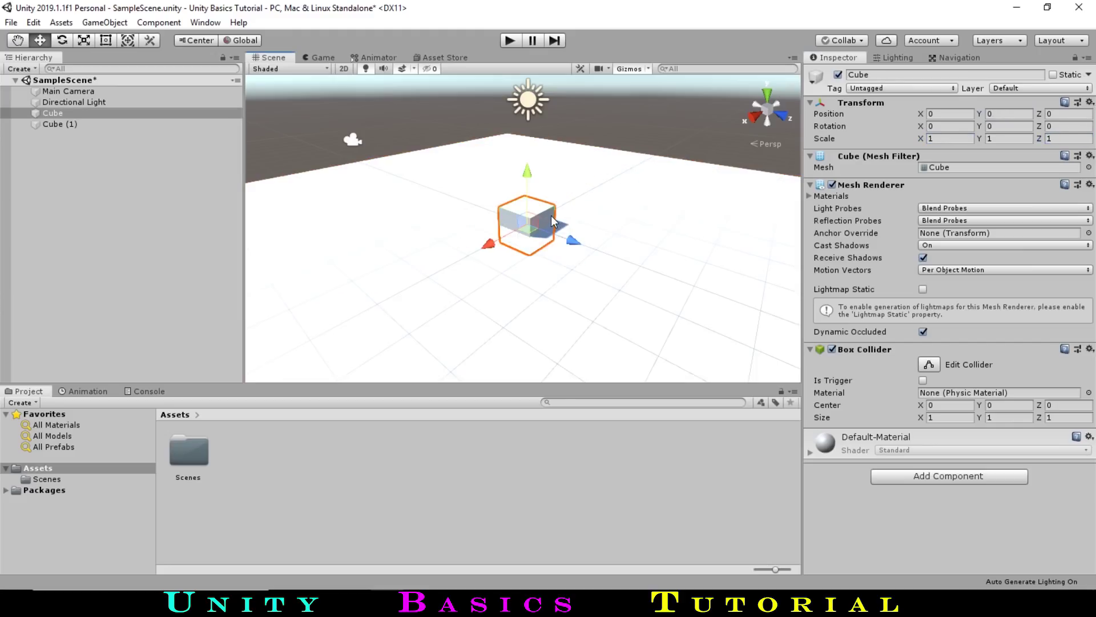
click(1000, 113)
text(0.5)
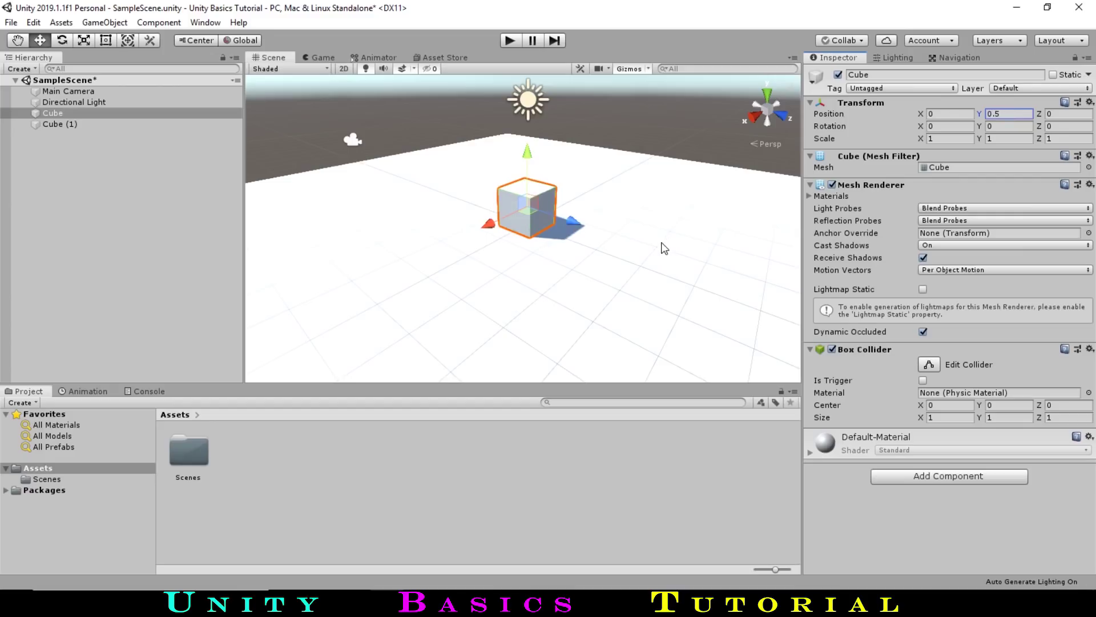
Rename the small Cube to 'Player'.
click(668, 222)
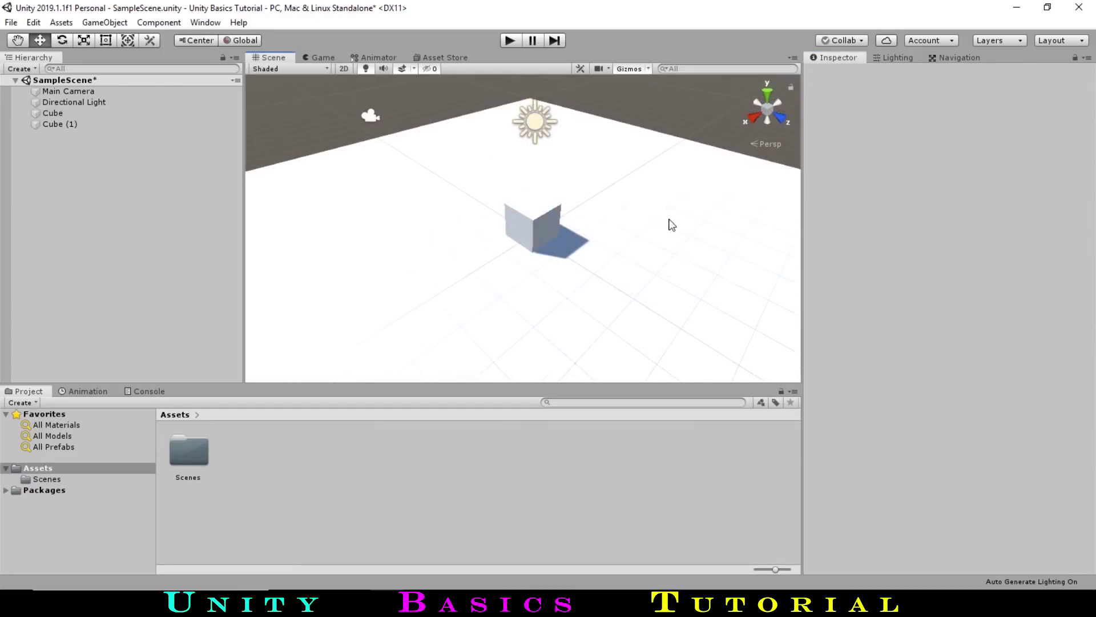
click(62, 114)
click(61, 114)
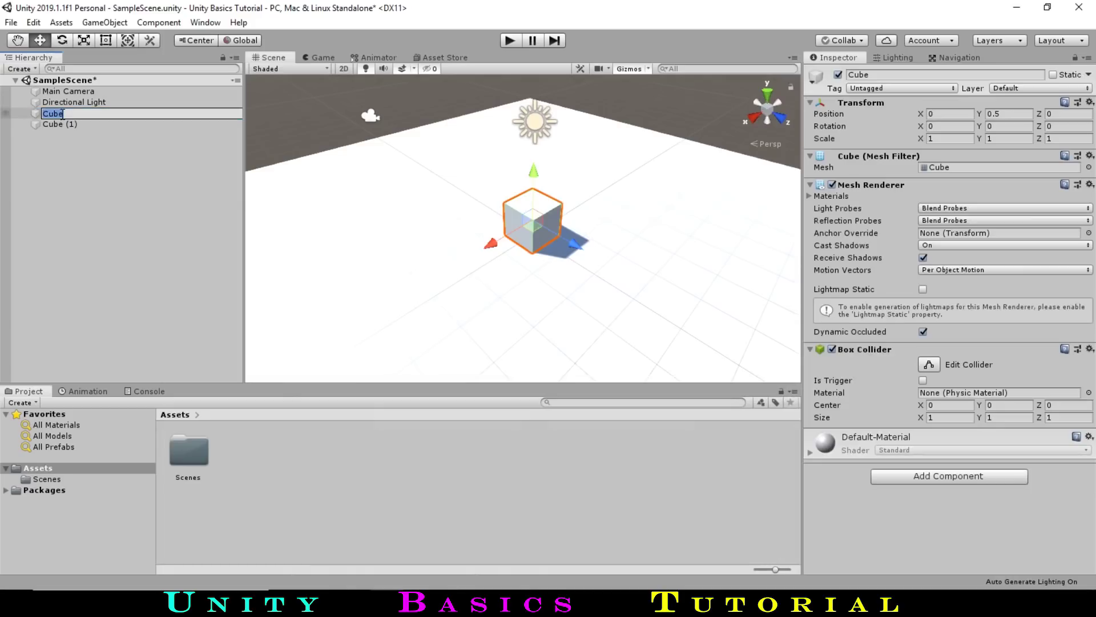
text(Player)
key(Return)
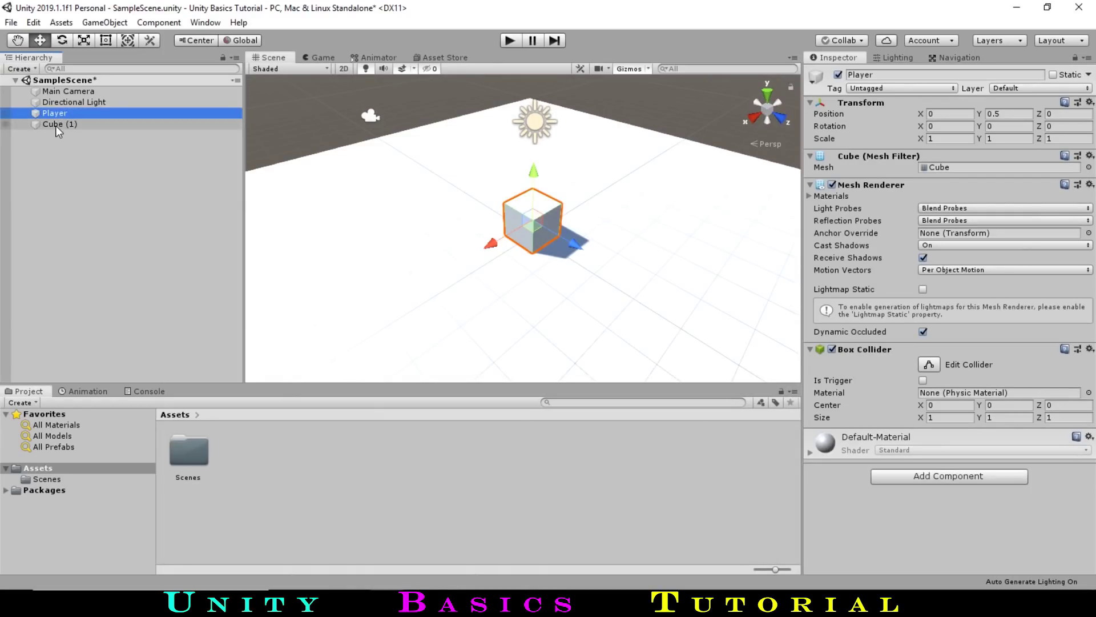
Rename the floor object Cube (1) to 'Ground'.
click(59, 125)
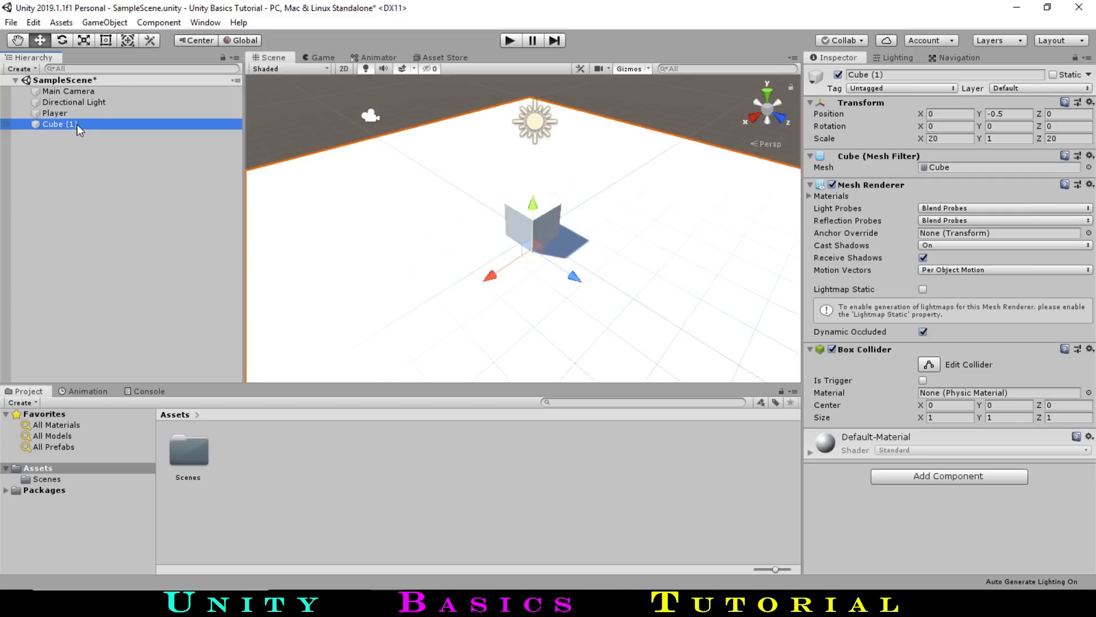
click(78, 126)
text(Ground)
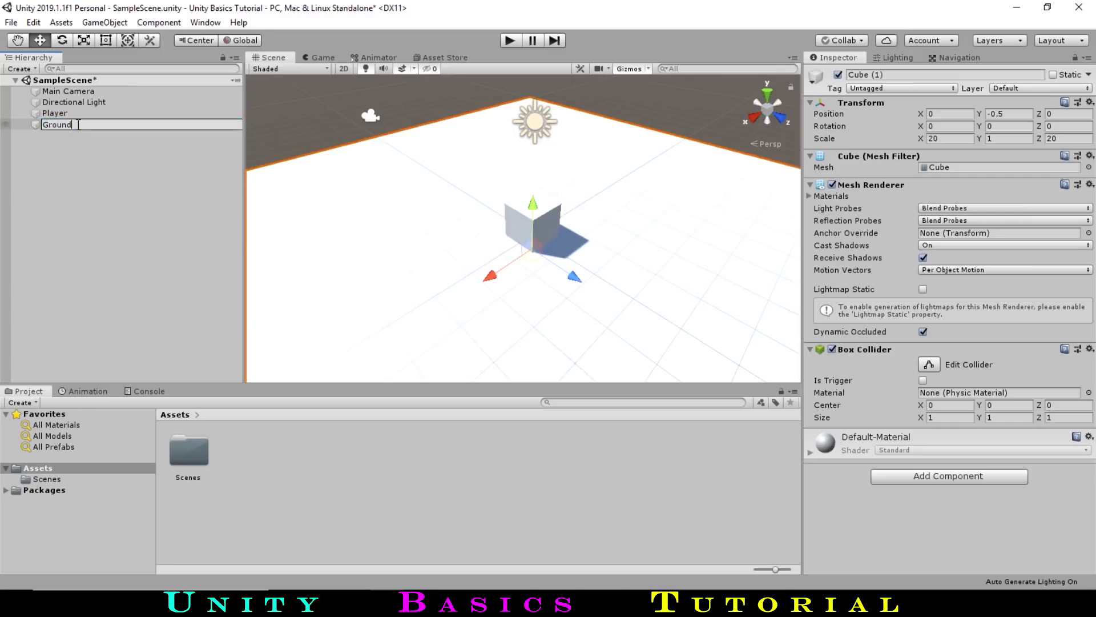
key(Return)
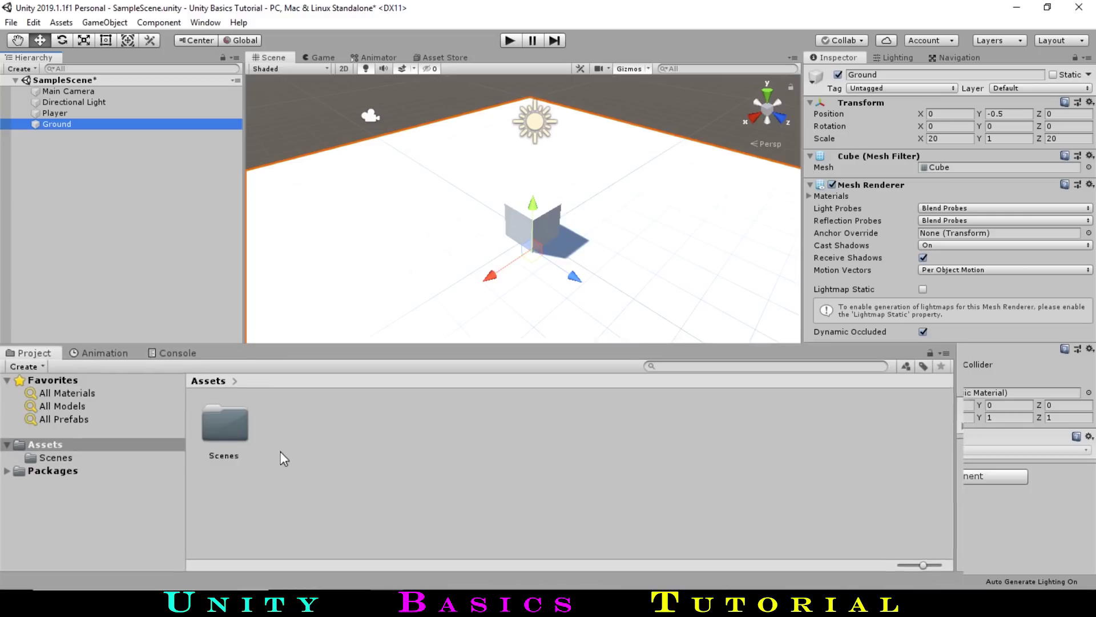
Create a folder named 'Materials' in Assets and open it.
click(235, 473)
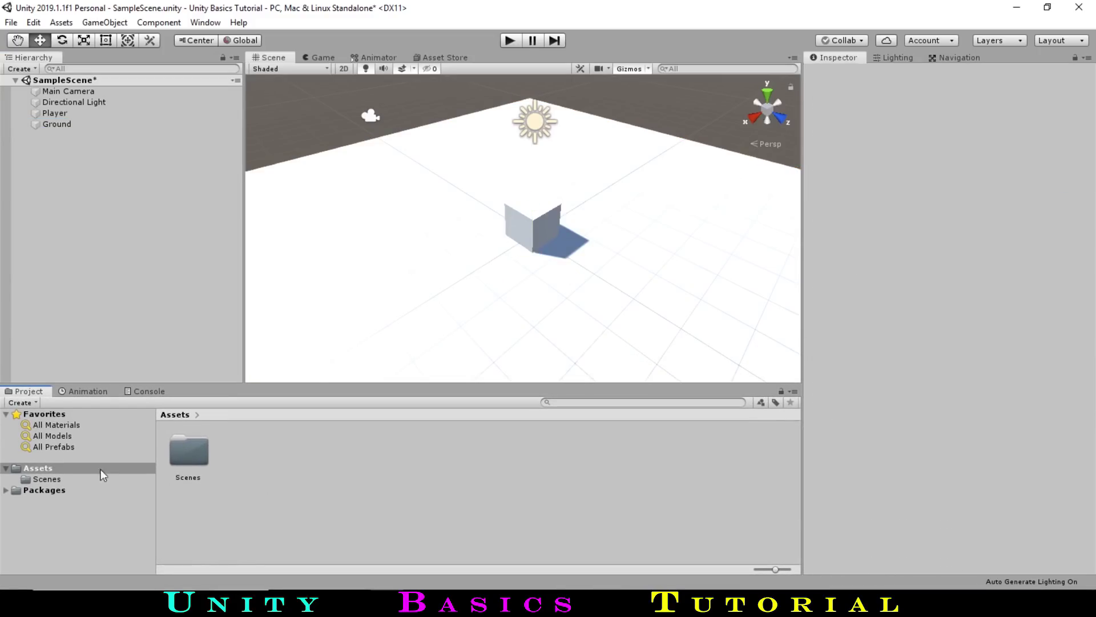
click(18, 402)
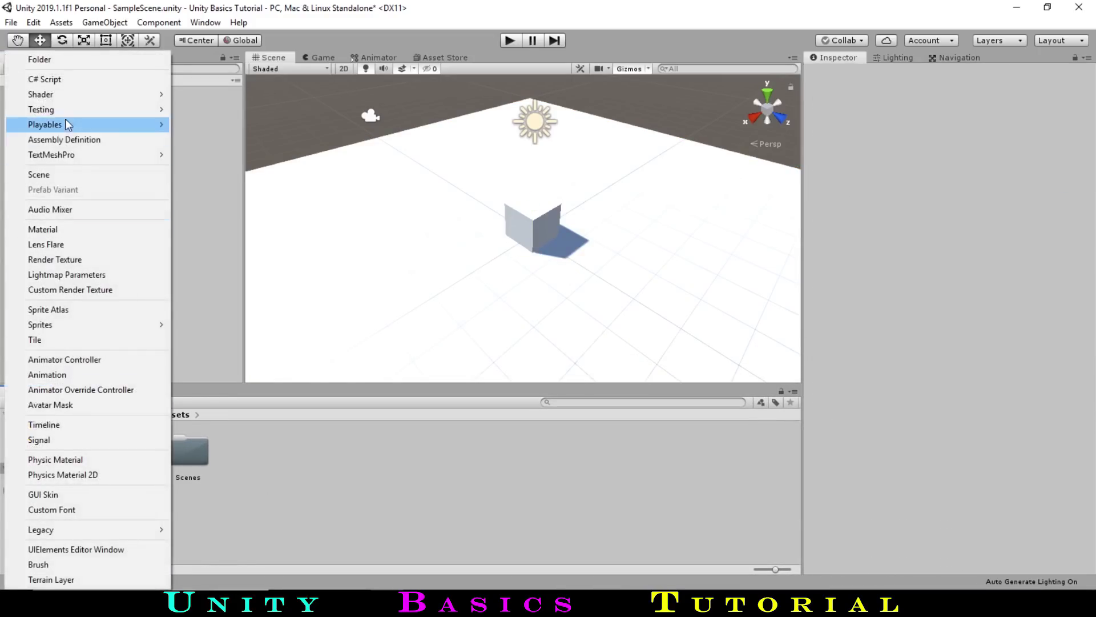
click(57, 59)
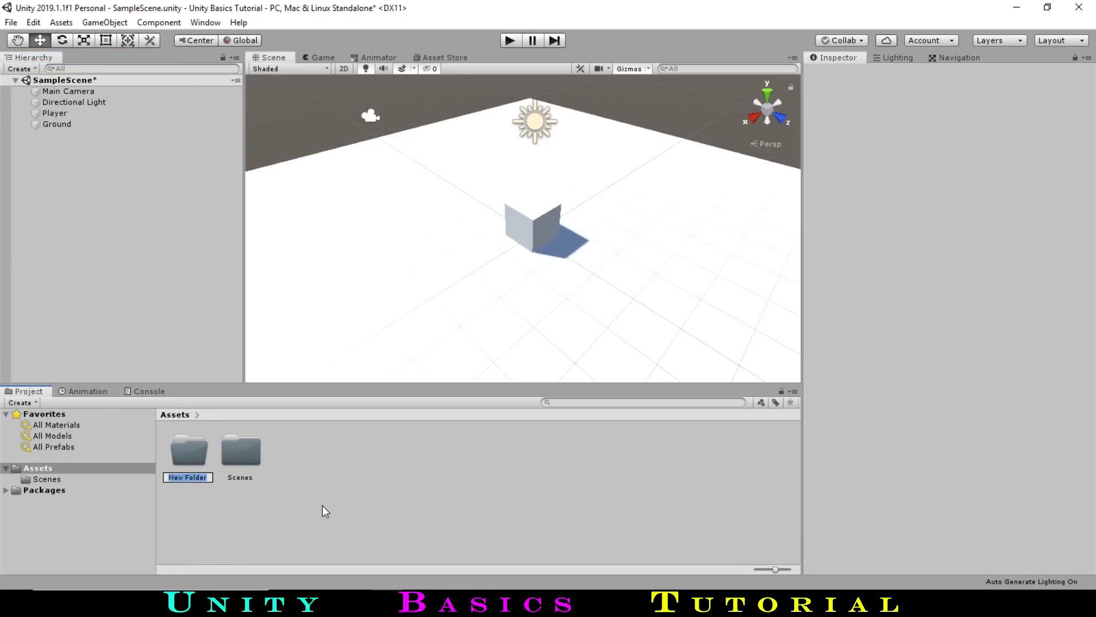
text(Materials)
key(Return)
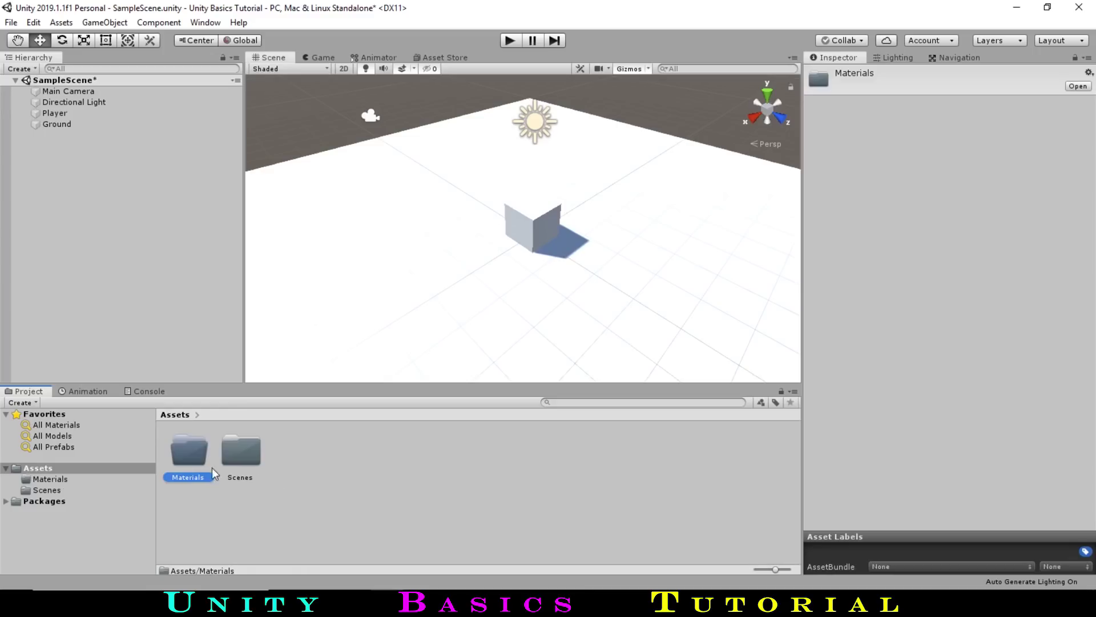
double_click(178, 460)
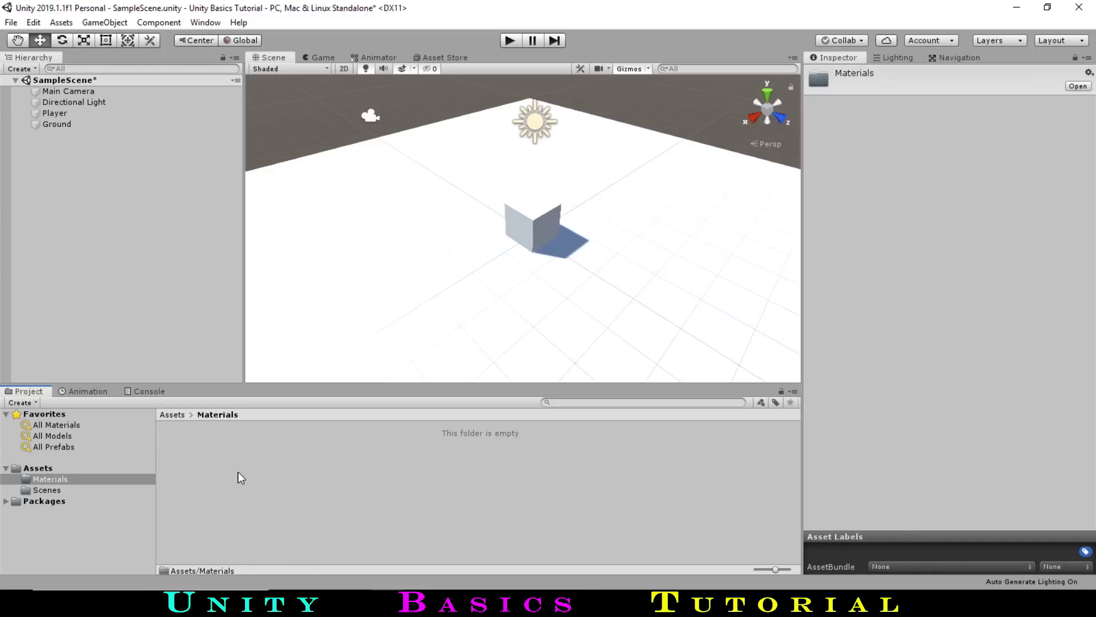
Create a material named 'Player' in the Materials folder via Create > Material.
right_click(206, 466)
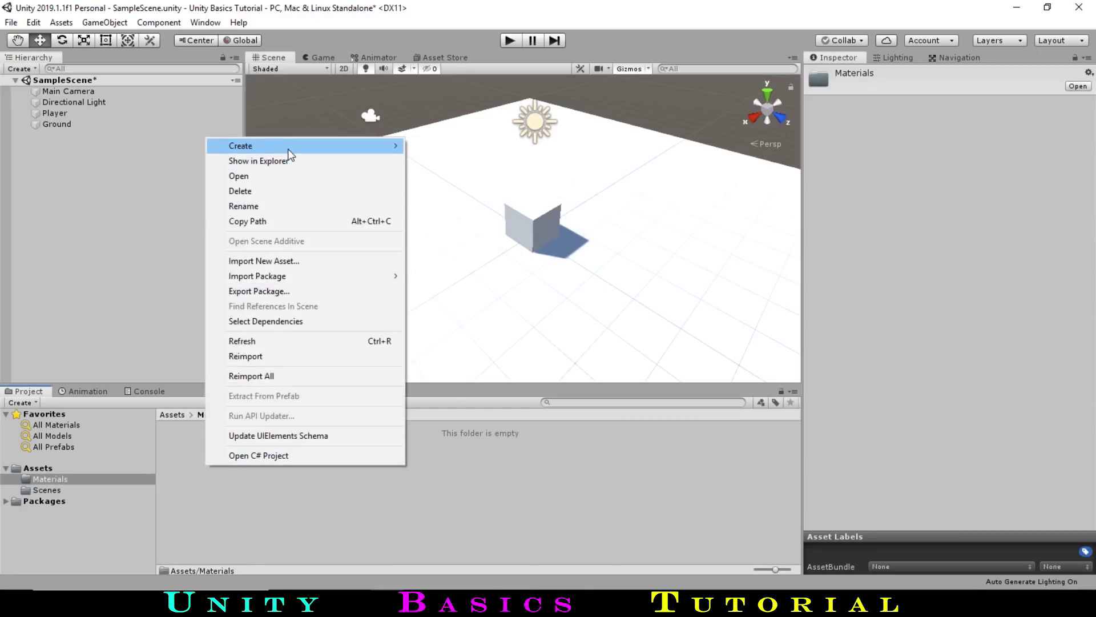
mouse_move(288, 147)
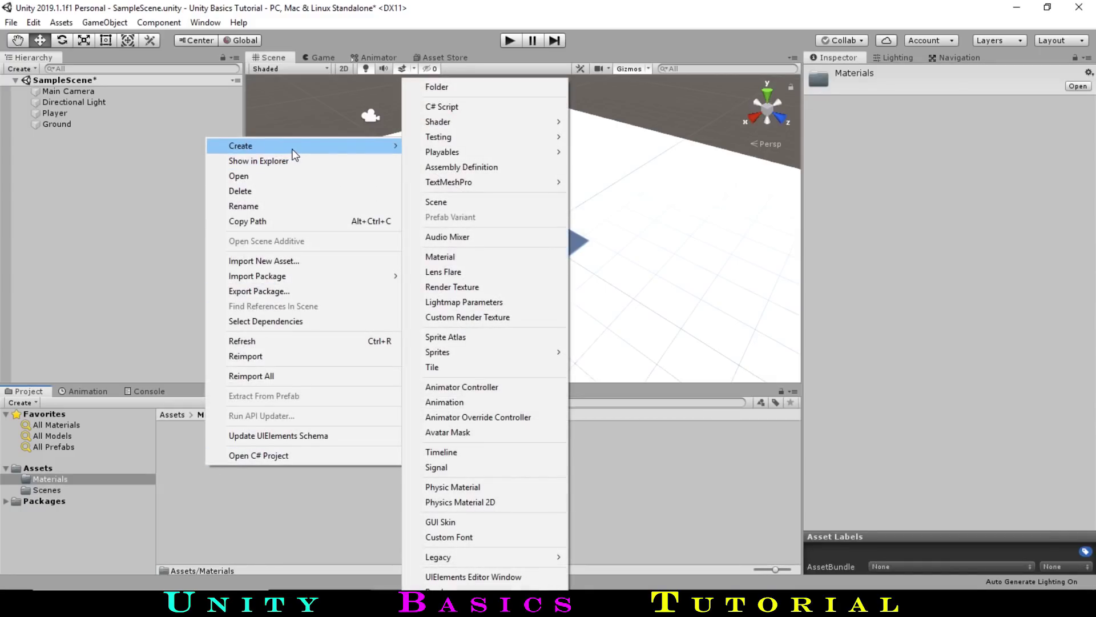
click(448, 258)
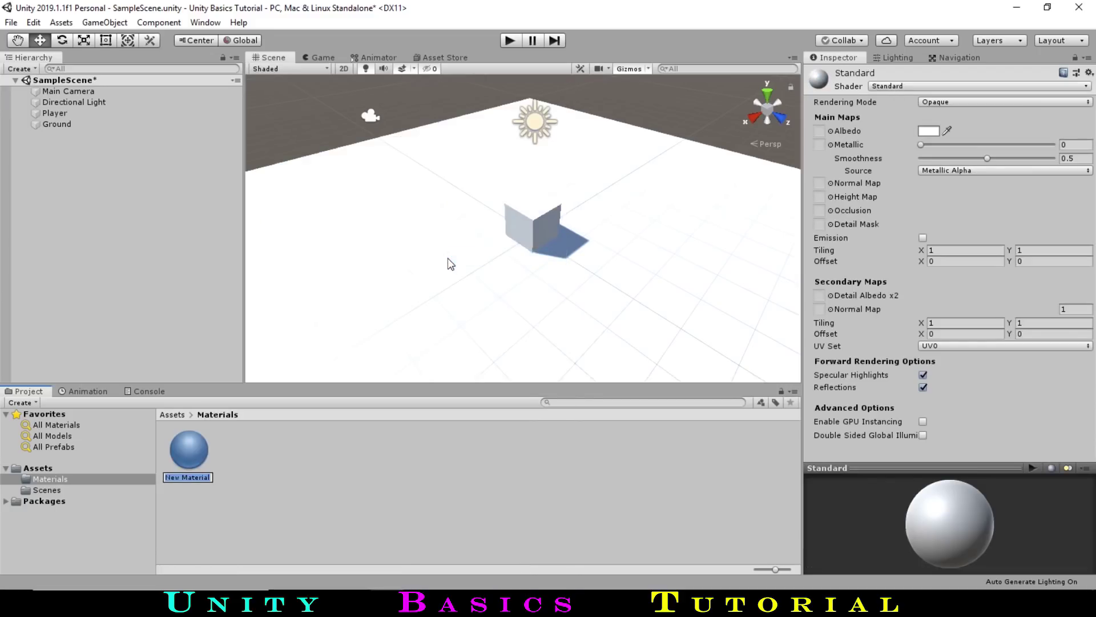
text(Player)
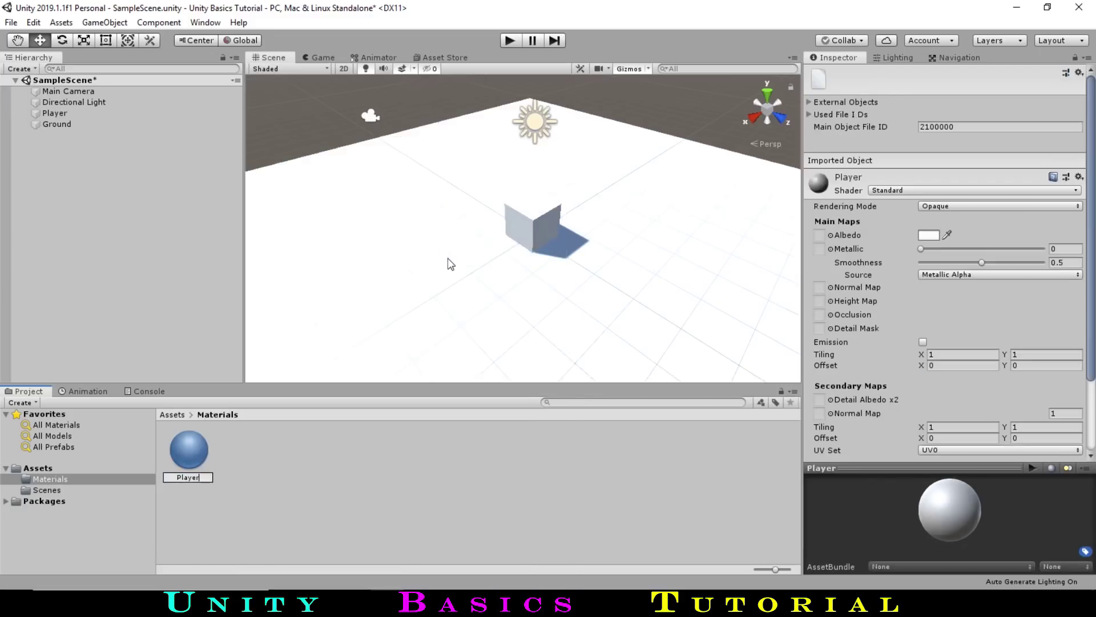
key(Return)
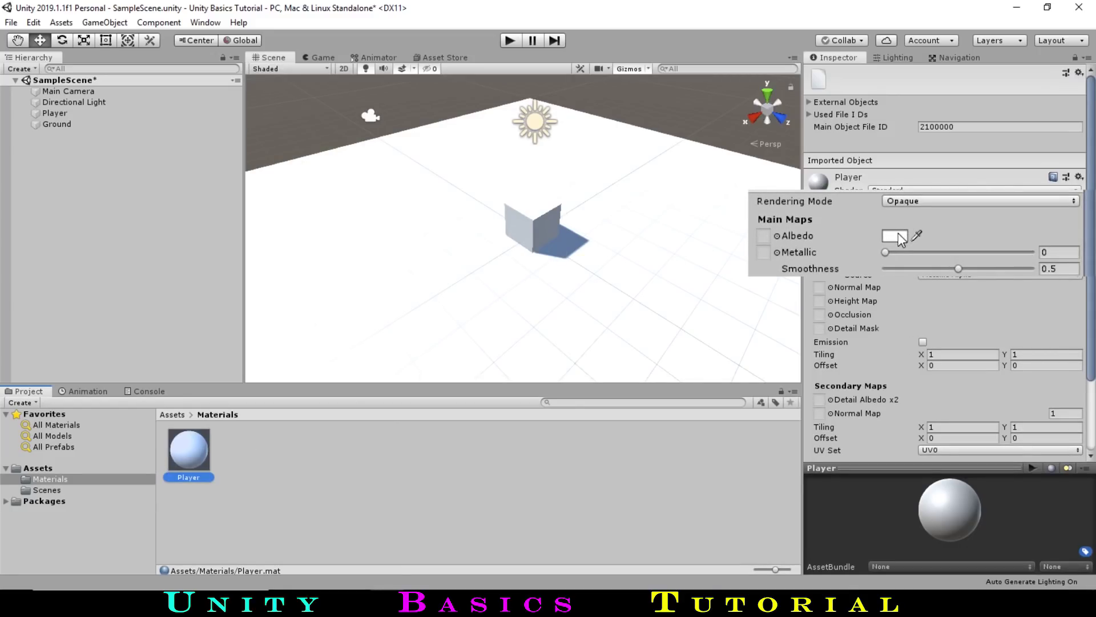
Set the Player material's Albedo colour to yellow (FFFA00) in the colour picker.
click(931, 233)
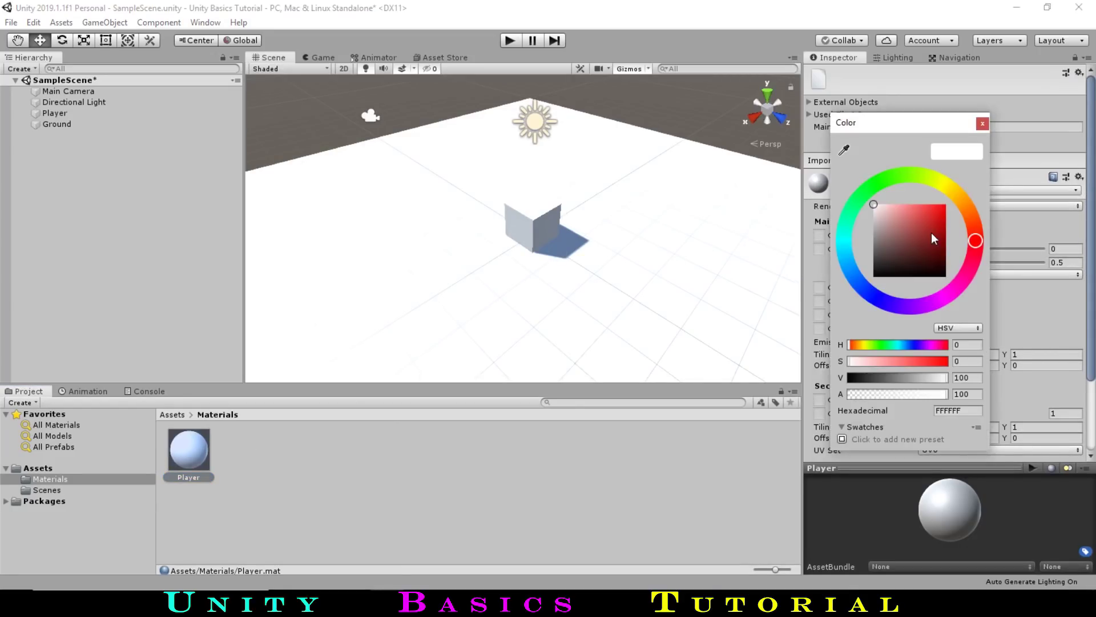
click(975, 214)
mouse_move(968, 230)
mouse_down()
mouse_move(926, 311)
mouse_move(909, 314)
mouse_move(918, 308)
mouse_up()
mouse_move(913, 260)
mouse_down()
mouse_move(923, 228)
mouse_move(882, 254)
mouse_move(902, 268)
mouse_move(949, 202)
mouse_up()
mouse_move(919, 304)
mouse_down()
mouse_move(846, 245)
mouse_move(910, 178)
mouse_move(971, 262)
mouse_up()
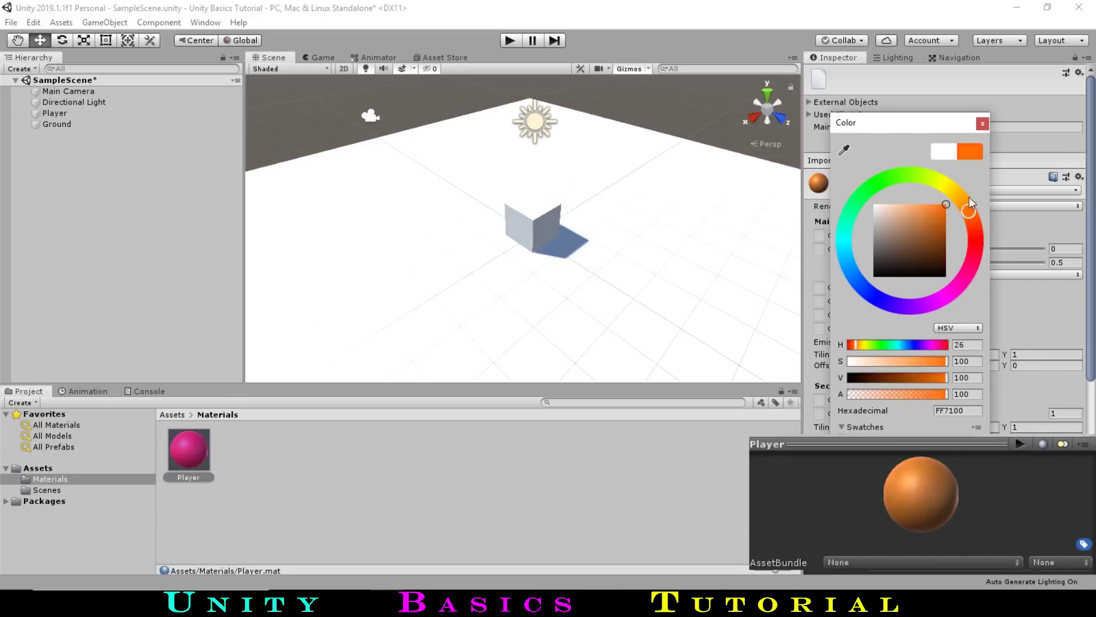
drag(969, 197, 954, 170)
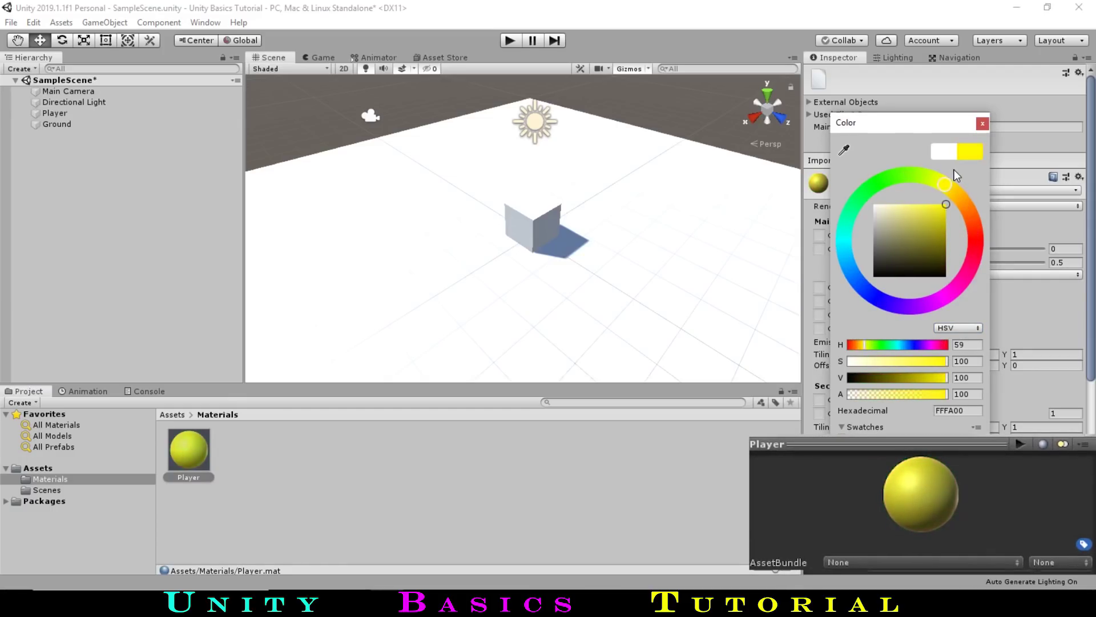
click(982, 123)
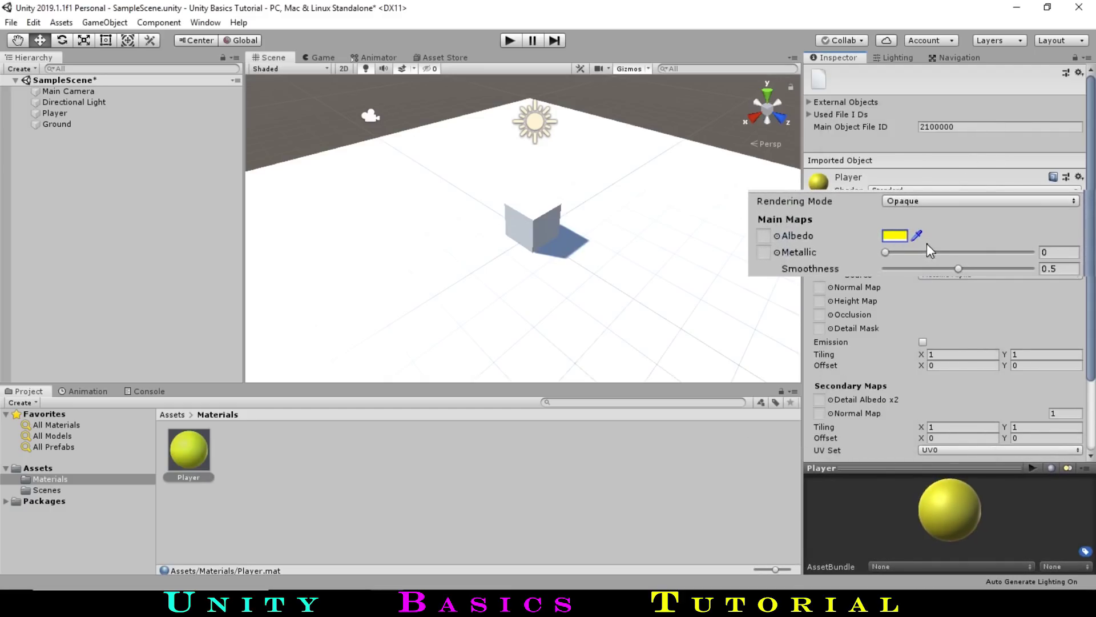
Set Metallic and Smoothness to 0.5, then drag the Player material onto the cube.
drag(886, 252, 843, 251)
drag(958, 269, 1023, 269)
drag(885, 252, 1033, 251)
click(1046, 252)
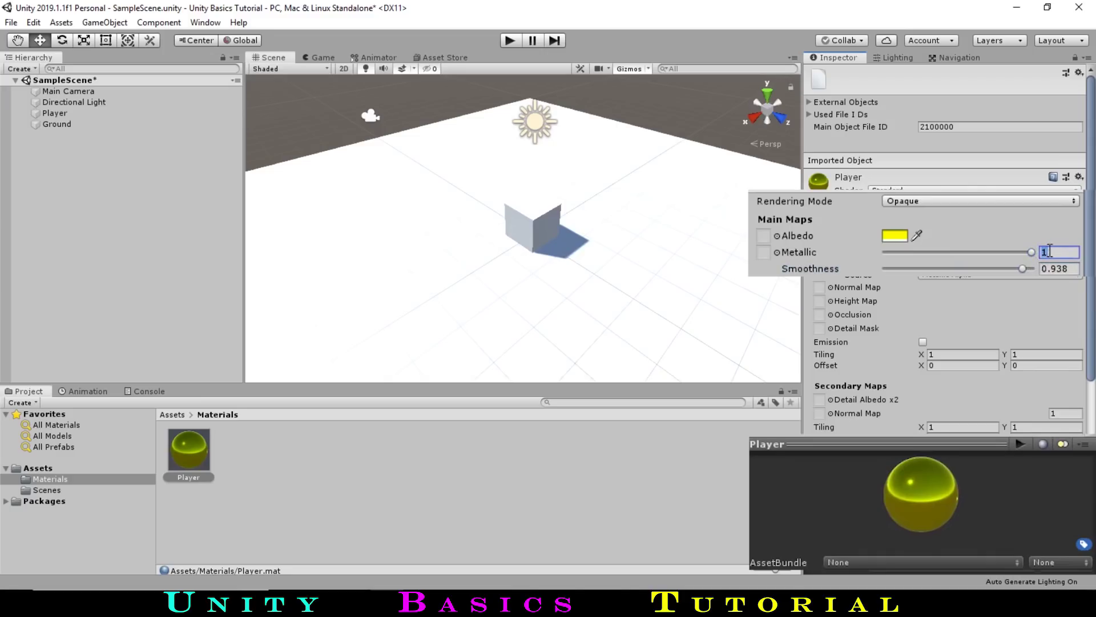
text(0.5)
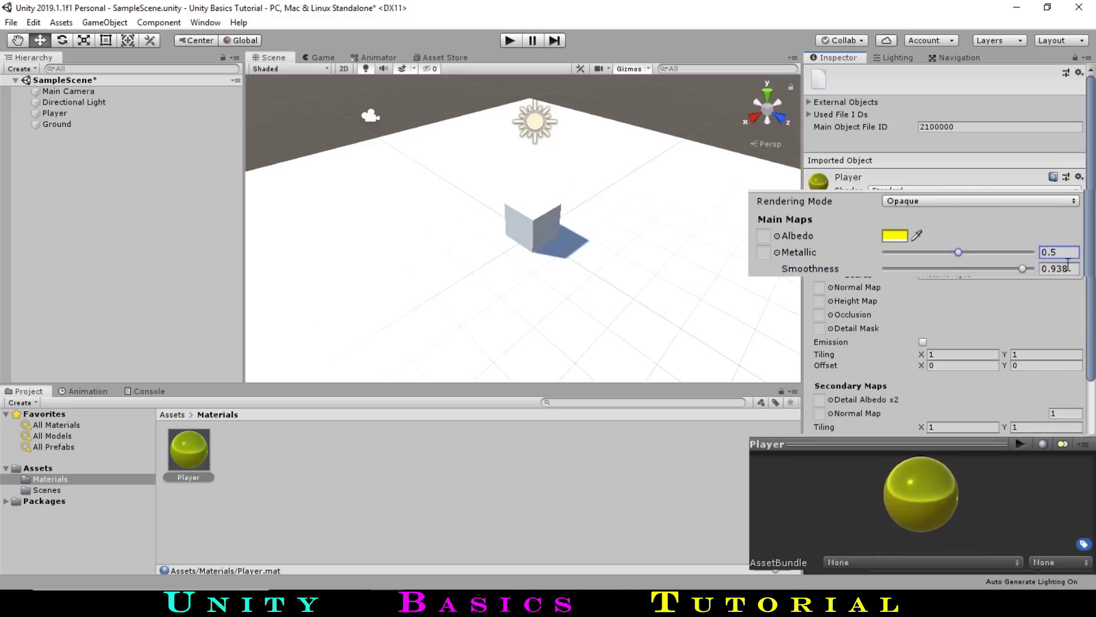
click(1072, 269)
text(0.5)
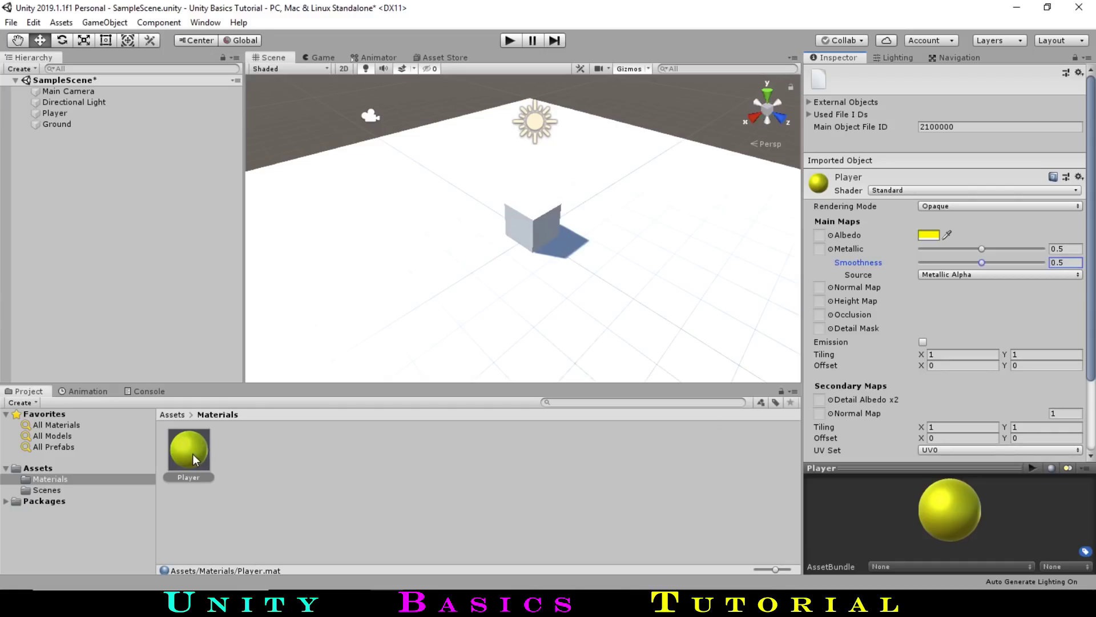
drag(193, 453, 527, 222)
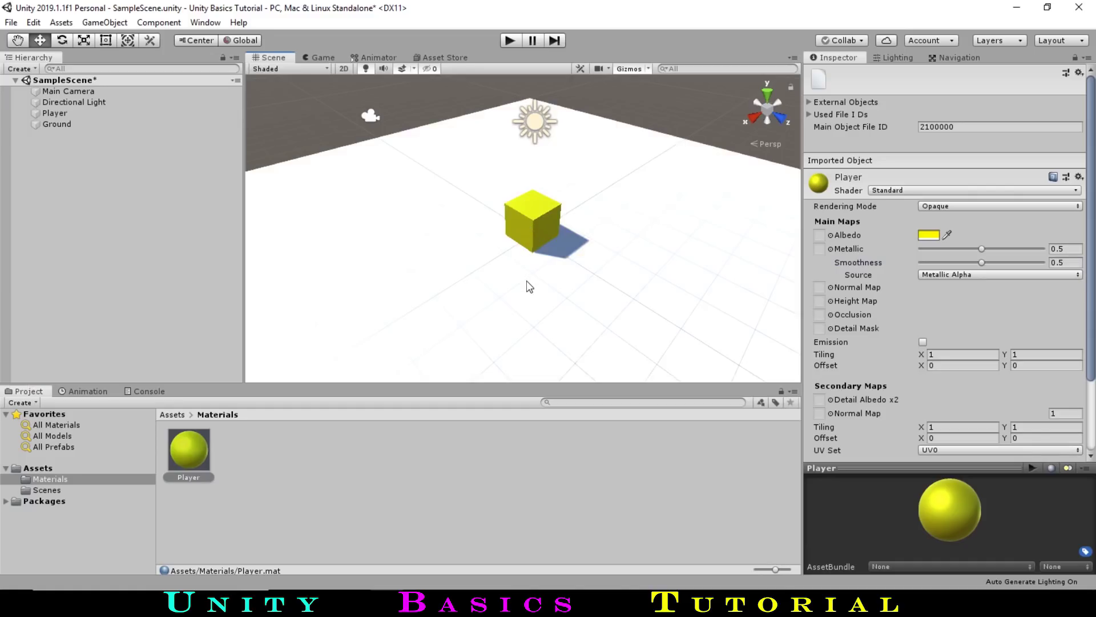
Duplicate the Player material as 'Ground' and apply it to the floor.
click(204, 454)
key(ctrl+d)
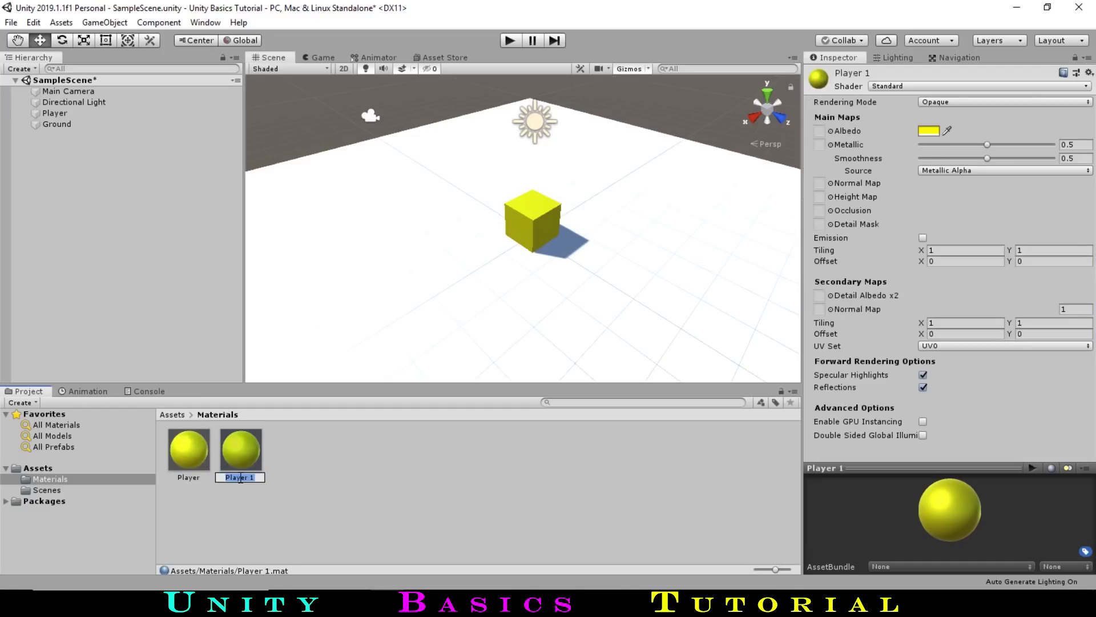
text(Ground)
click(239, 477)
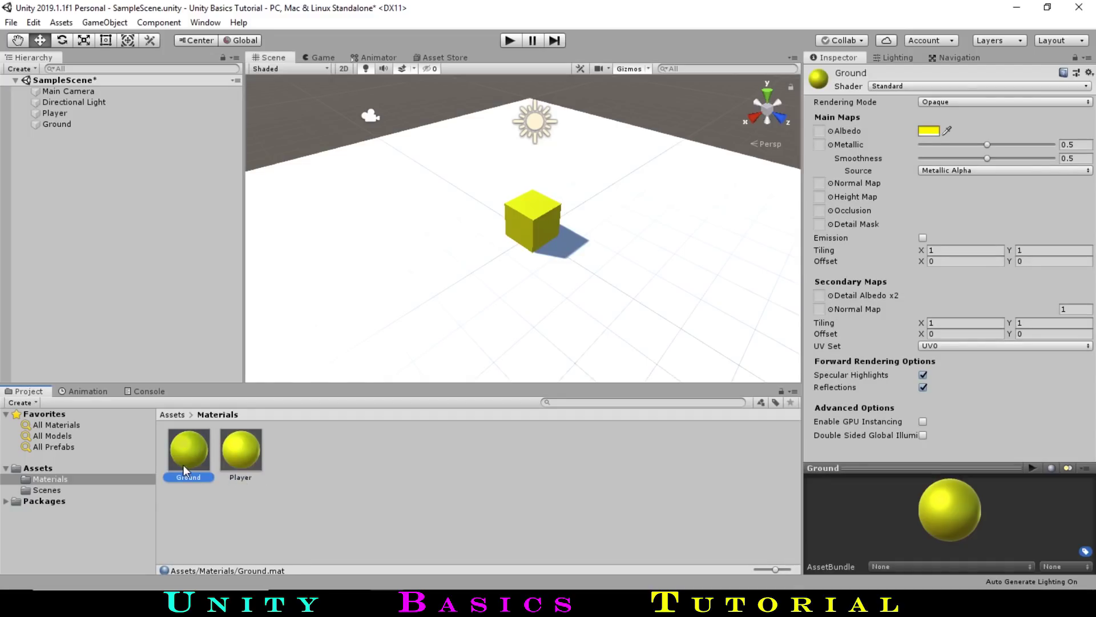
drag(183, 466, 336, 345)
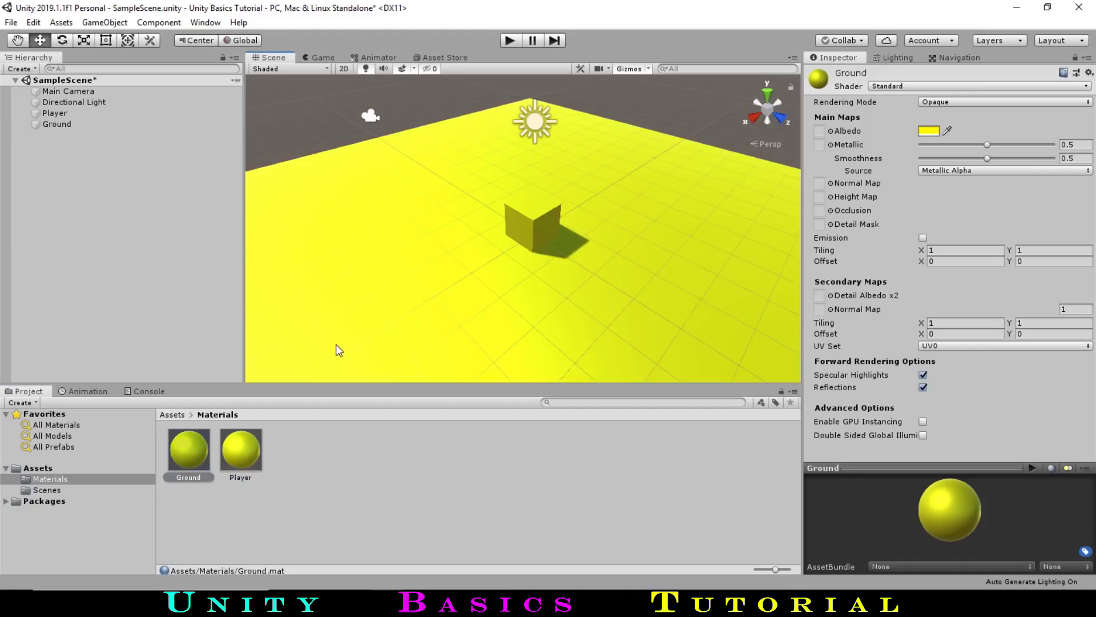
Set the Ground material's Albedo to dark grey, with Metallic 0 and Smoothness 0.
click(927, 130)
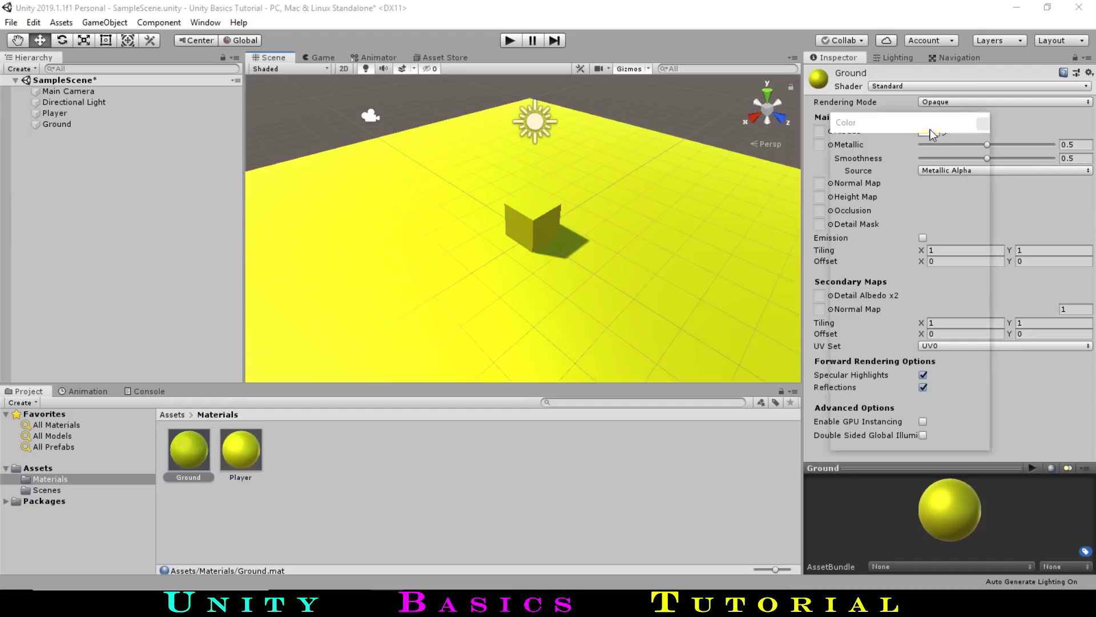
drag(934, 245, 874, 270)
click(982, 124)
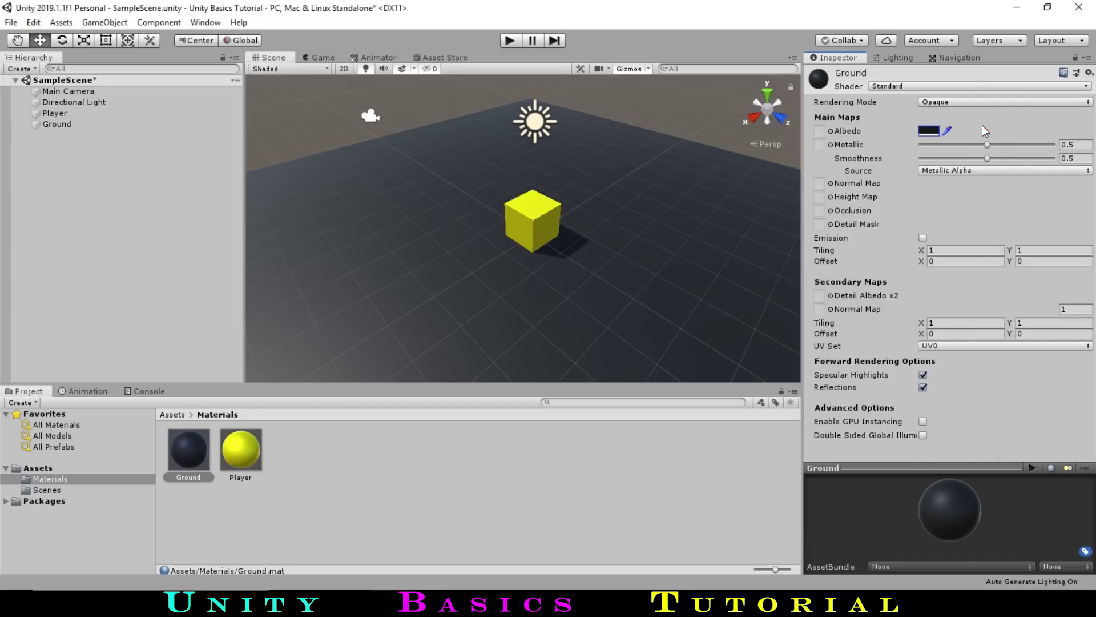
click(1072, 144)
text(0)
click(1082, 159)
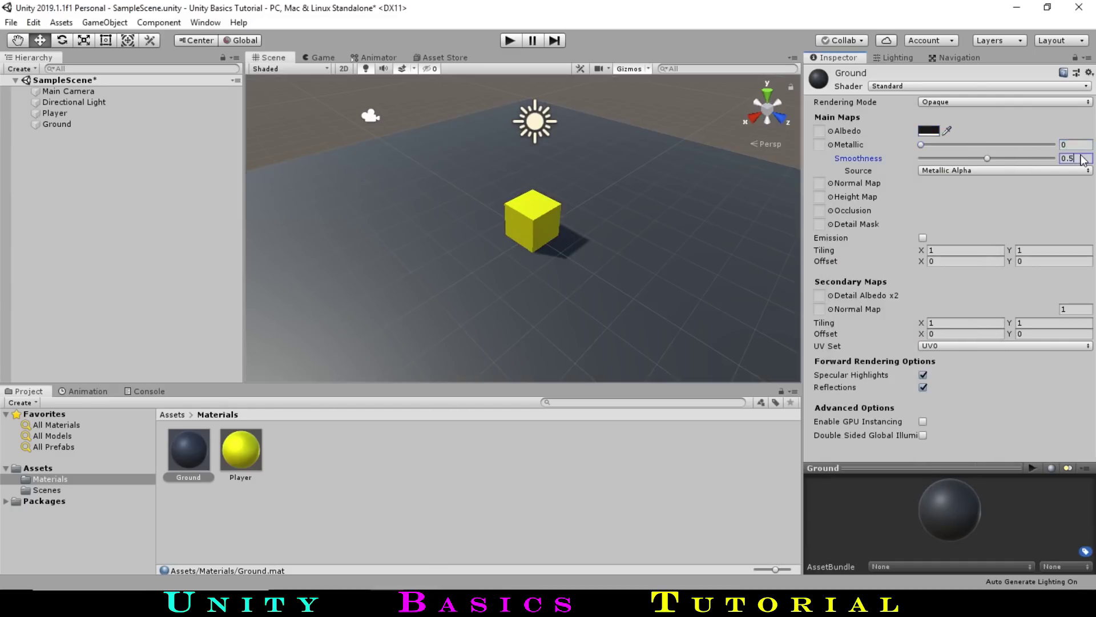
text(0)
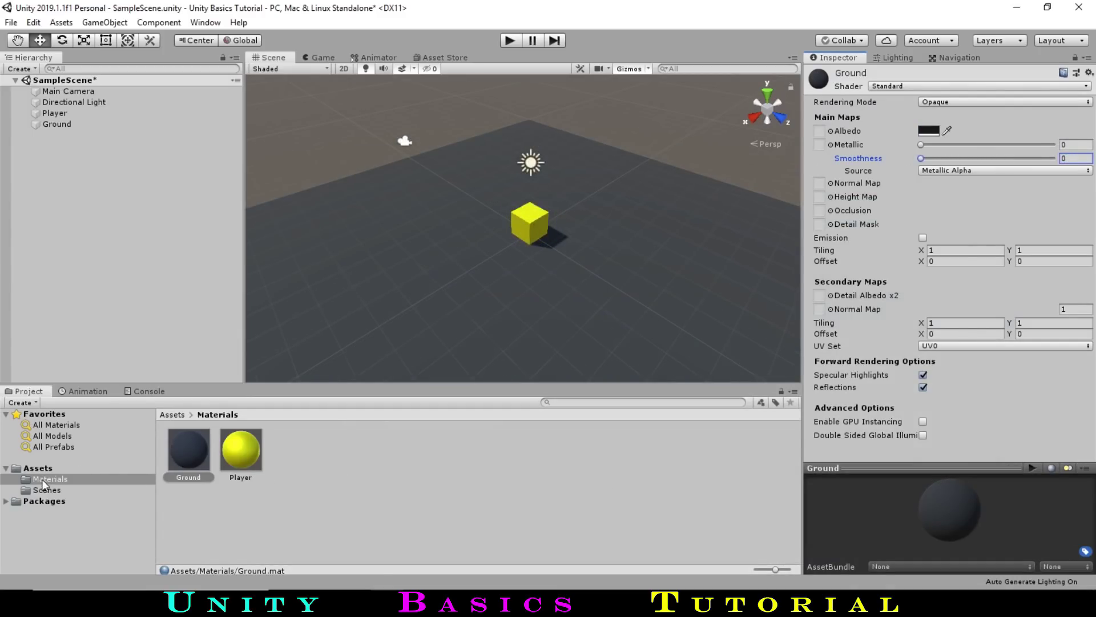
Save the scene, rename SampleScene to 'Main' in the Scenes folder, and reload it.
click(35, 467)
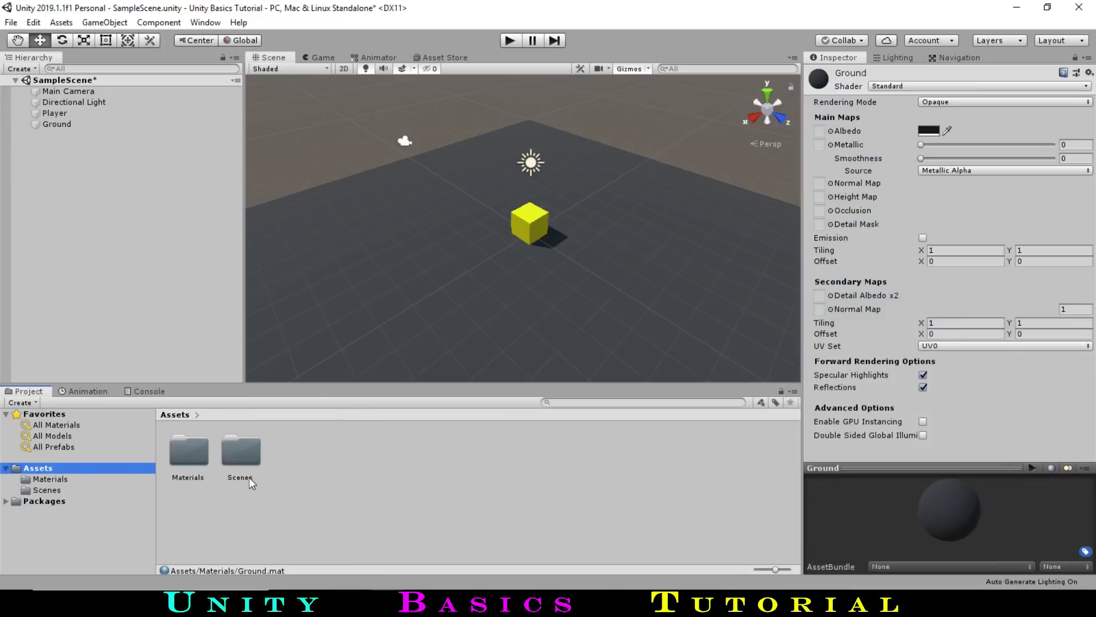
double_click(252, 456)
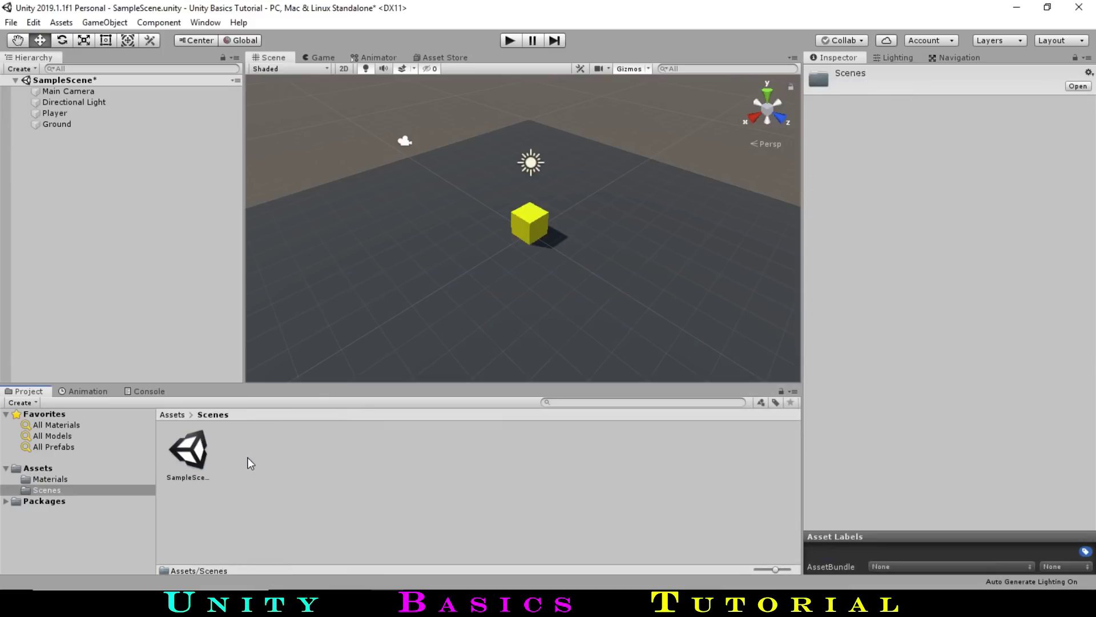
key(ctrl+s)
click(188, 476)
text(Main)
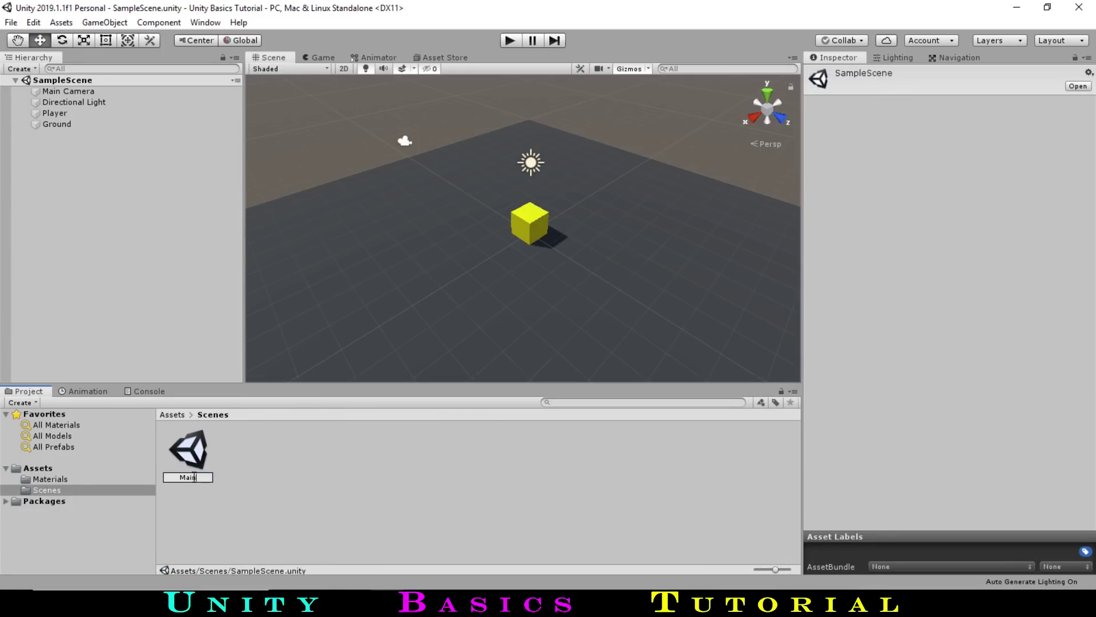
key(Return)
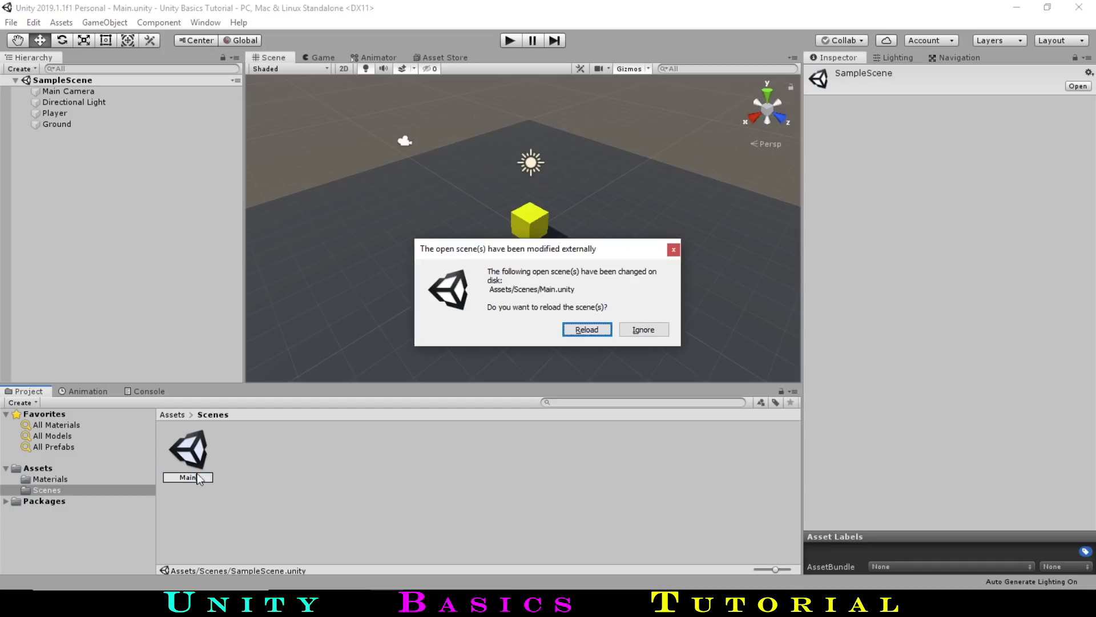
click(587, 329)
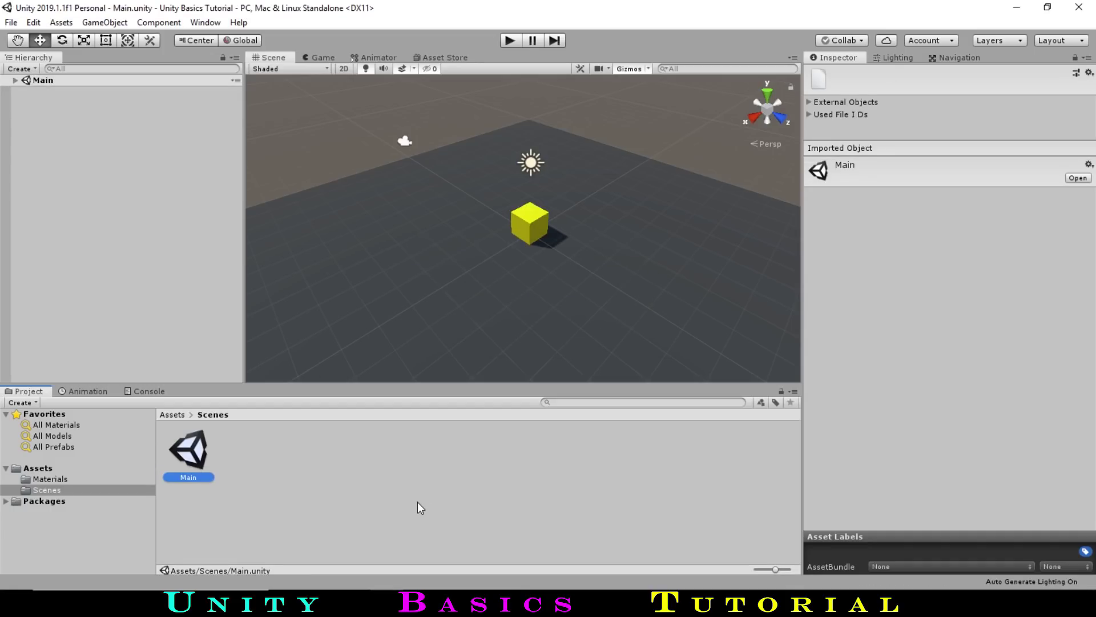
Expand Main in the Hierarchy to list Main Camera, Directional Light, Player and Ground.
click(21, 69)
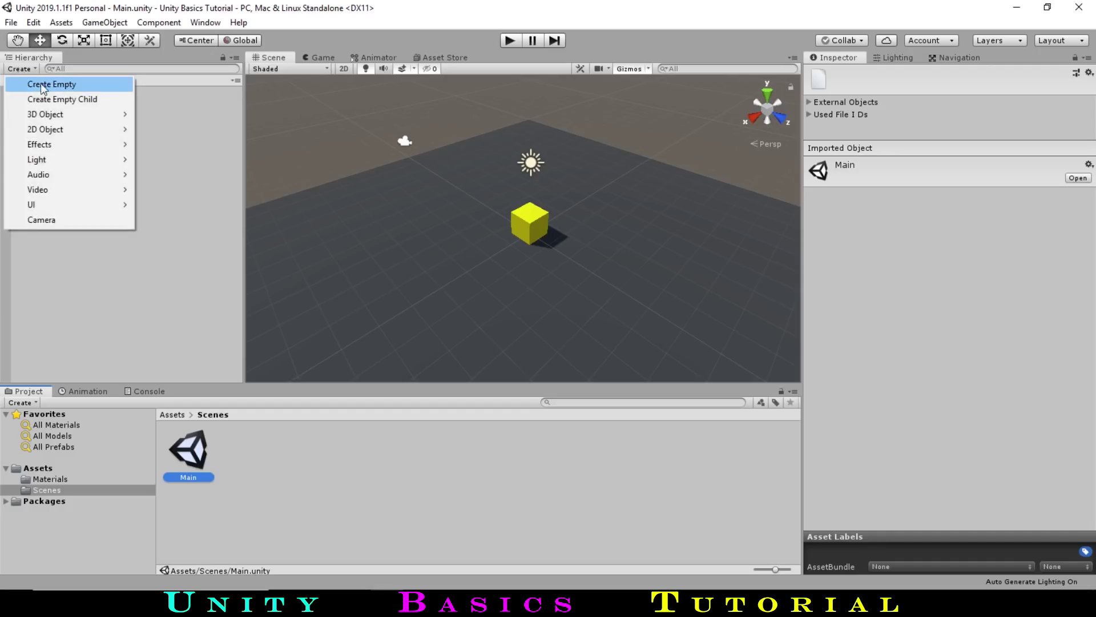
click(183, 105)
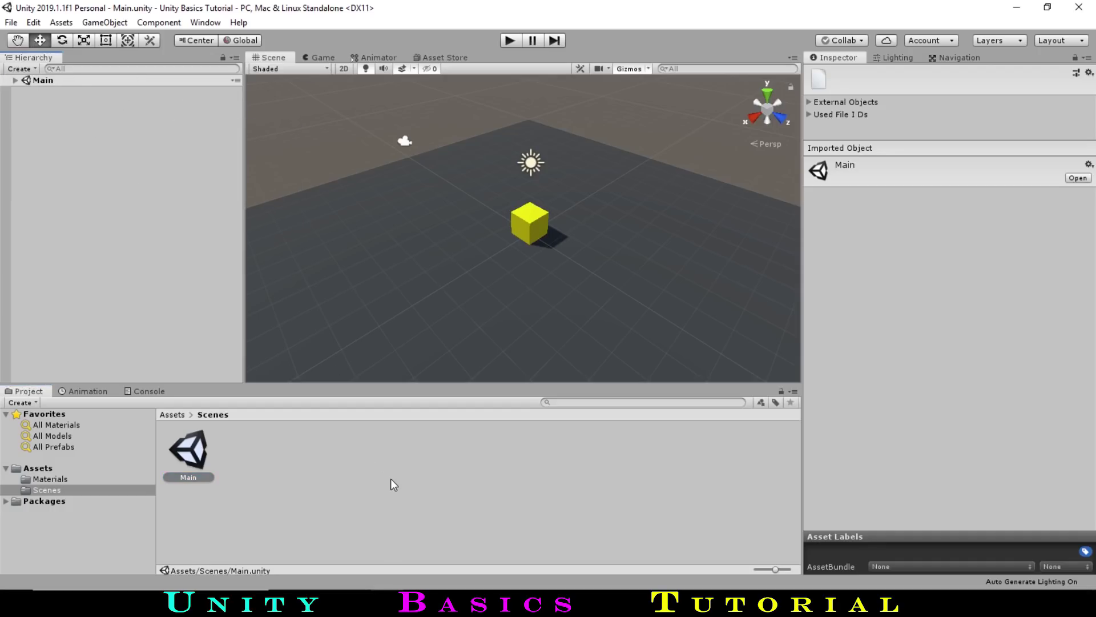
click(15, 80)
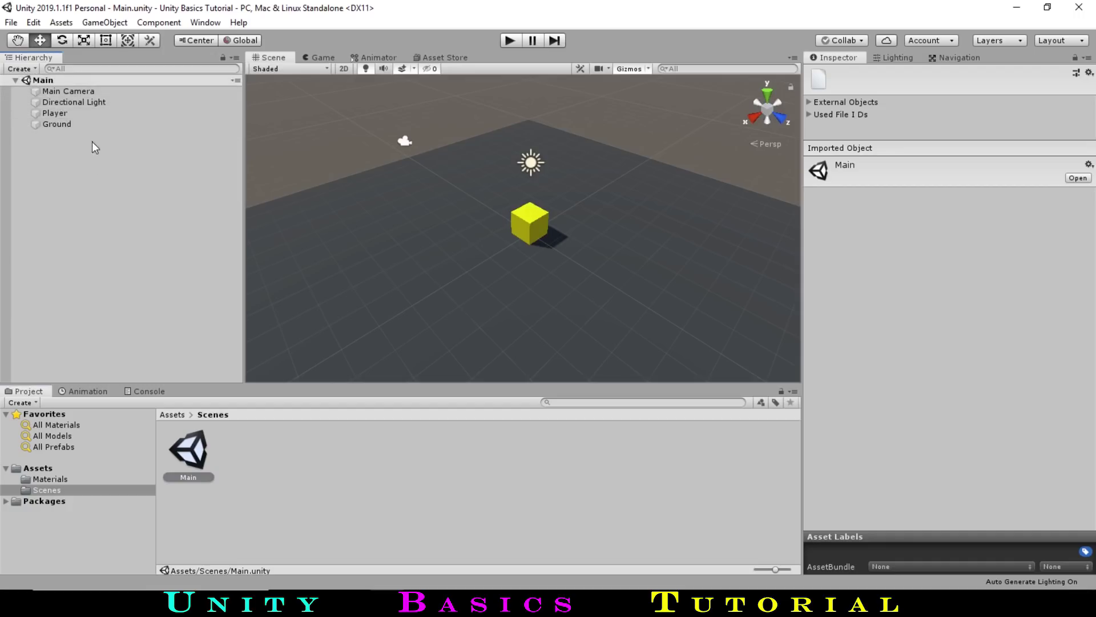
click(452, 446)
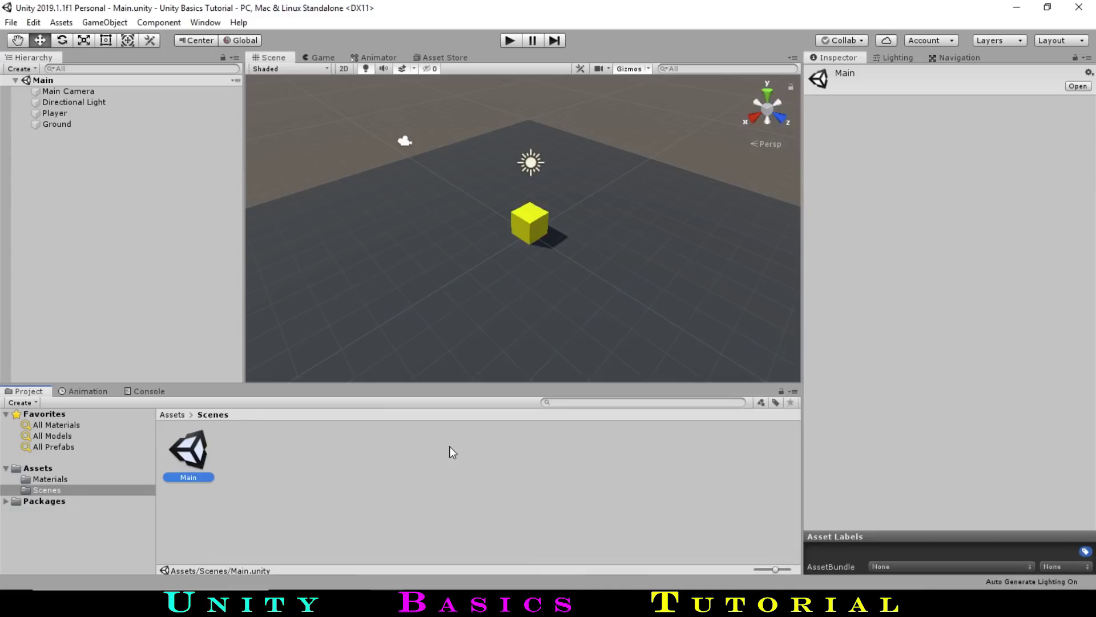
Create a 'Scripts' folder under Assets and open it.
click(37, 468)
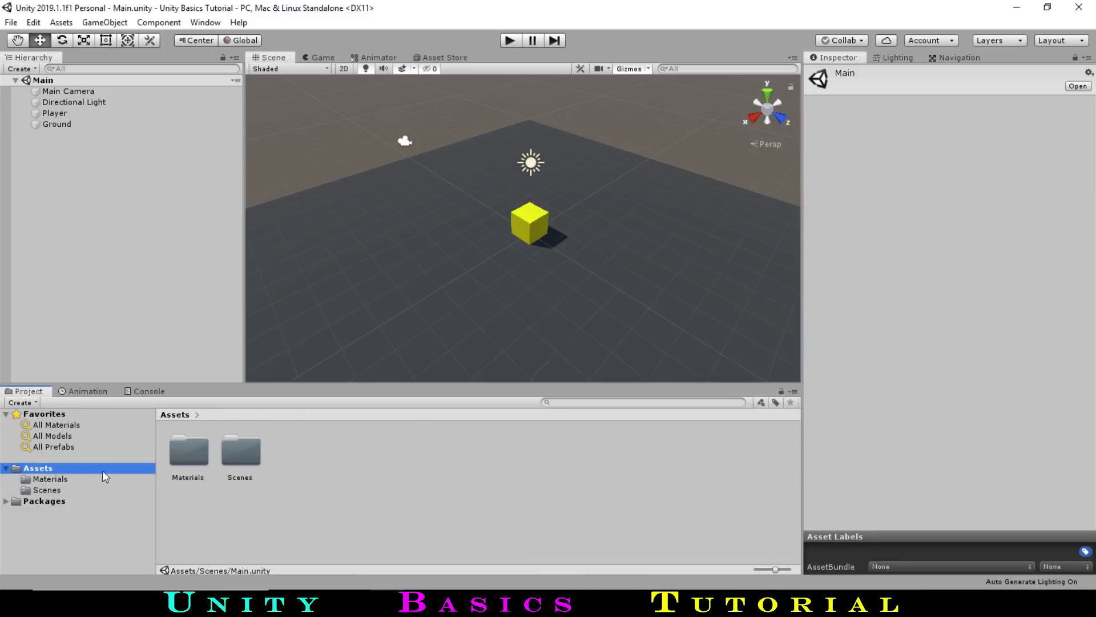
right_click(325, 471)
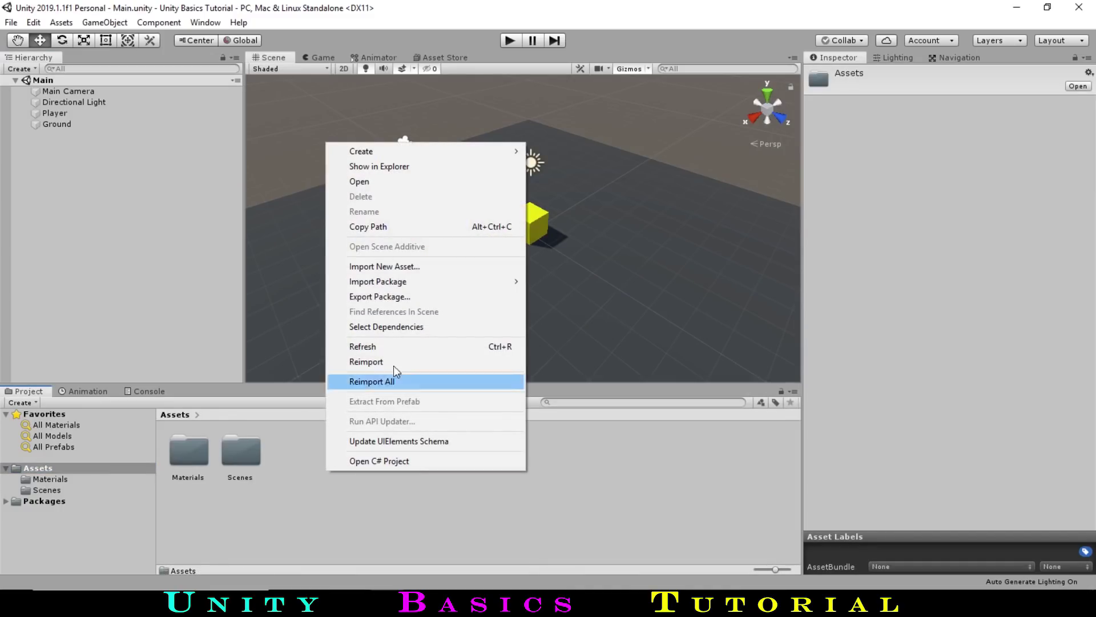
mouse_move(434, 156)
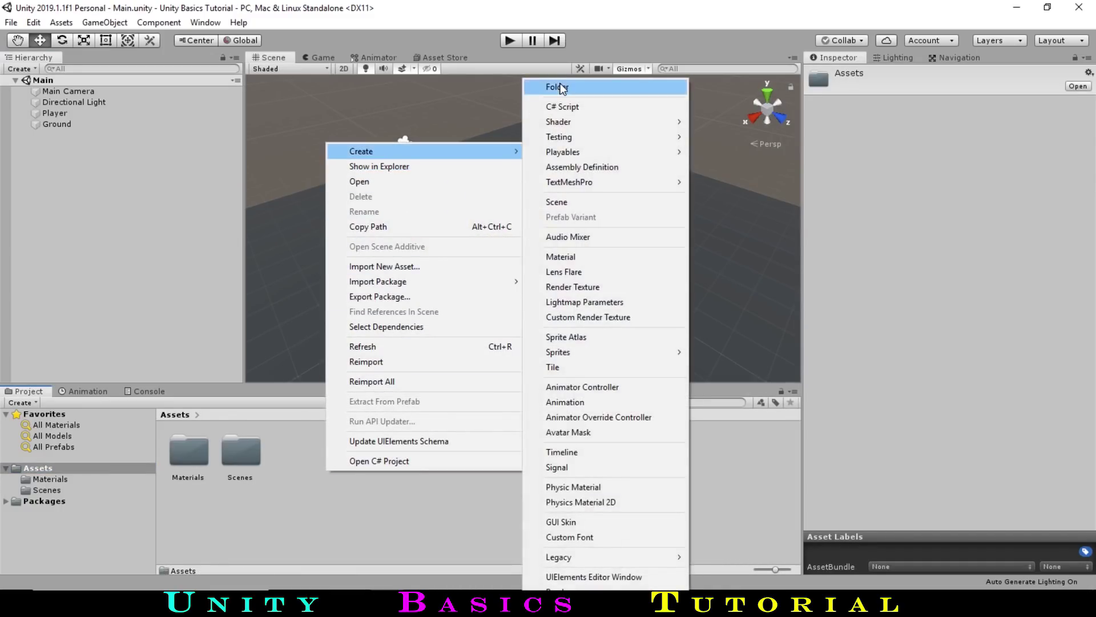
click(558, 87)
text(Scri)
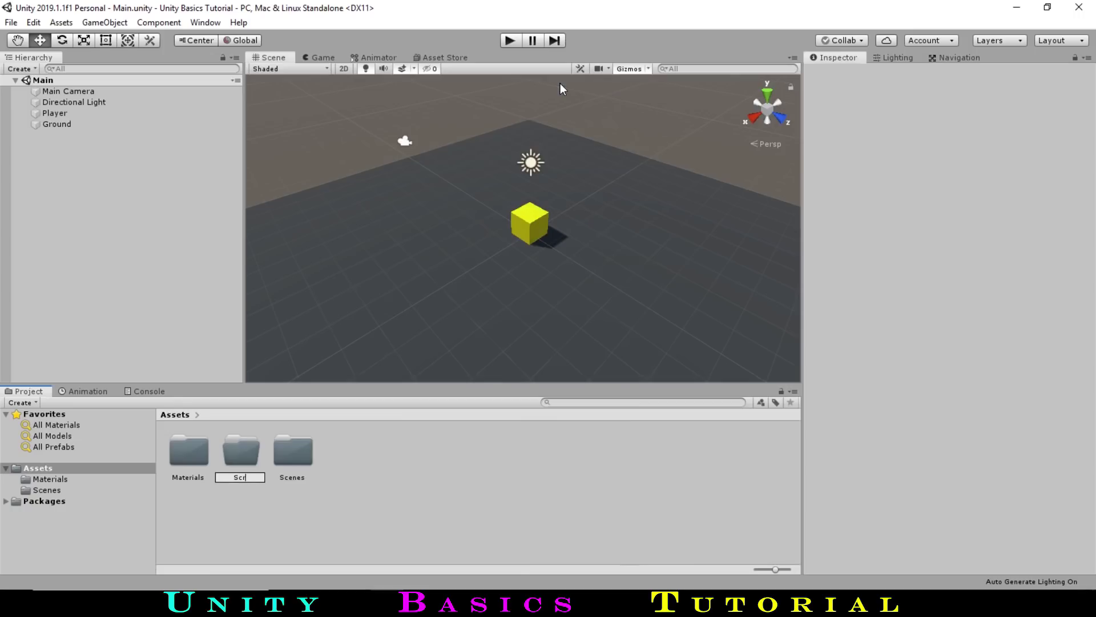
text(pts)
key(Return)
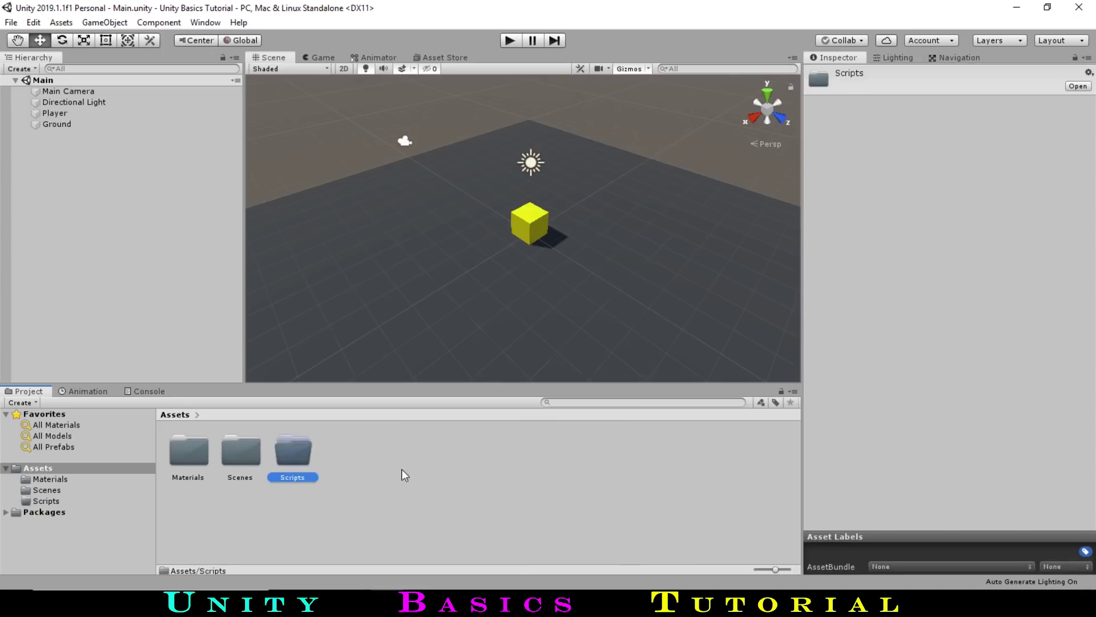
double_click(308, 472)
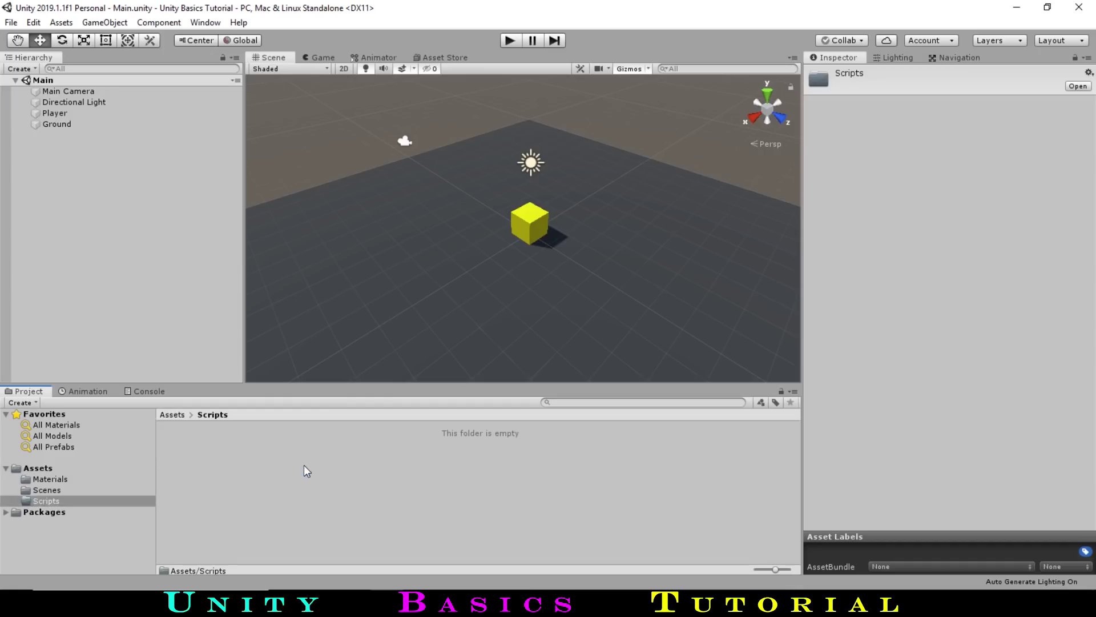
Create a new C# script in Scripts named 'PlayerMove'.
right_click(278, 485)
mouse_move(355, 167)
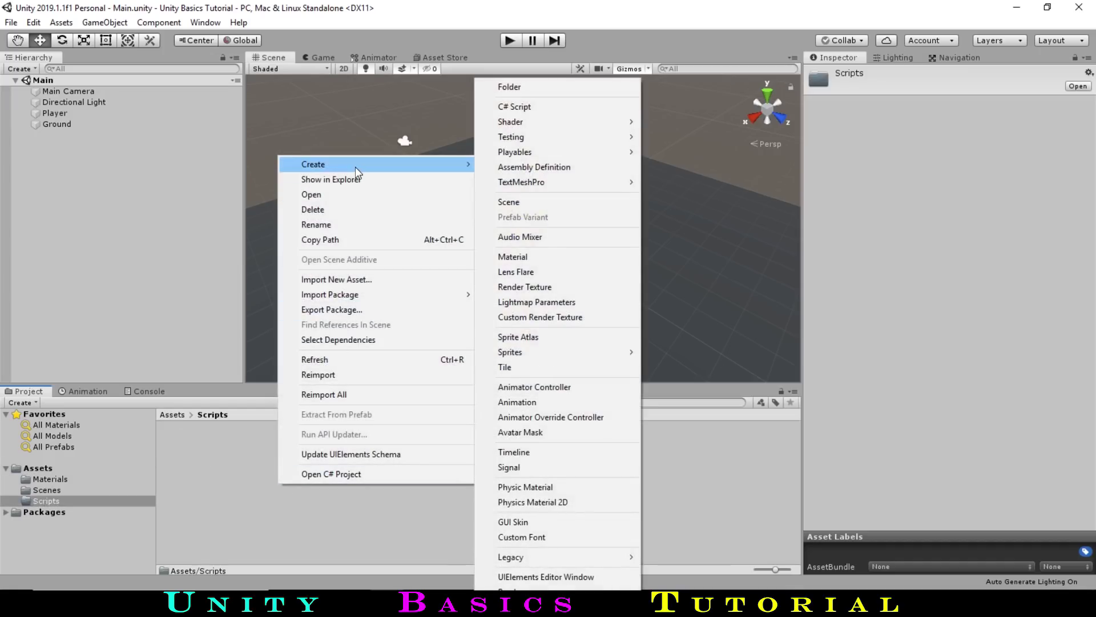
click(527, 108)
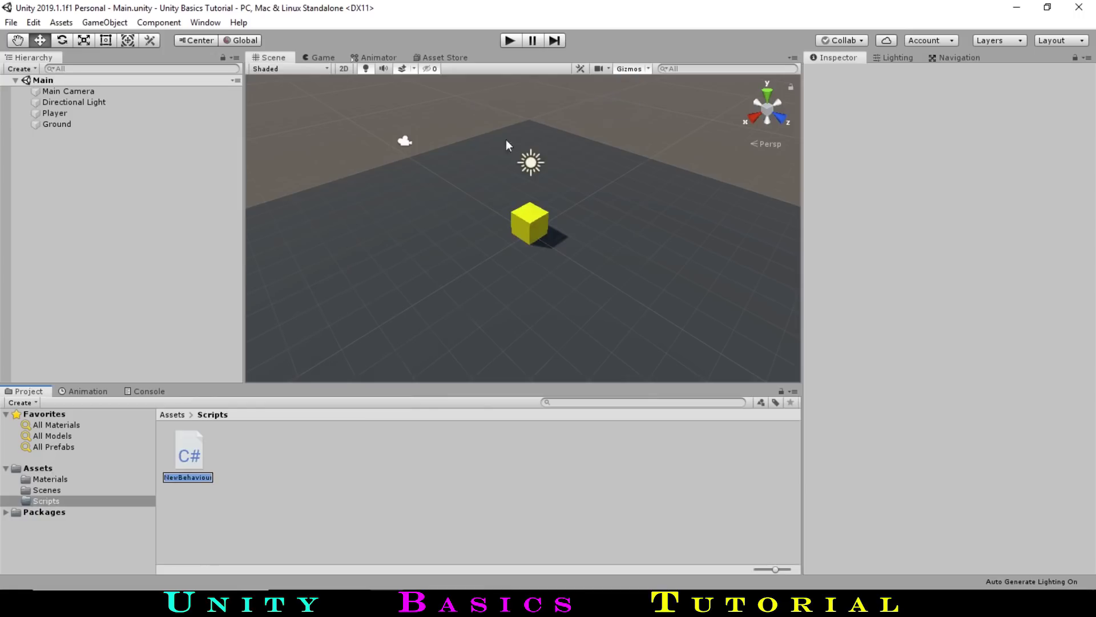
text(Pla)
key(BackSpace)
text(ayerMove)
Open PlayerMove in Visual Studio and delete the Start method with its comment.
double_click(195, 455)
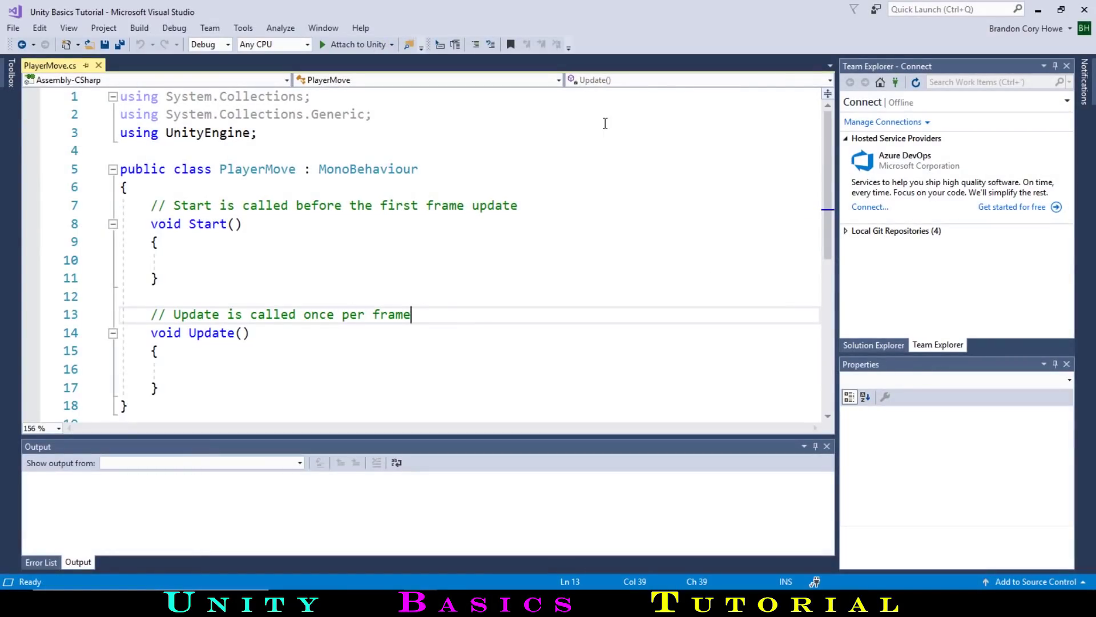
click(312, 96)
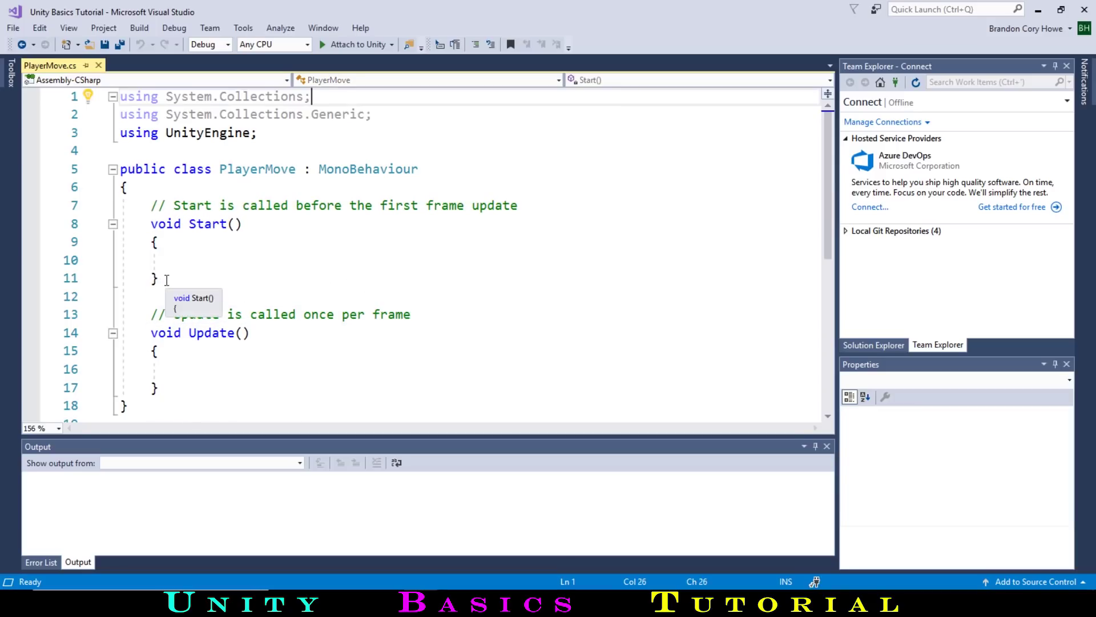
drag(159, 280, 112, 210)
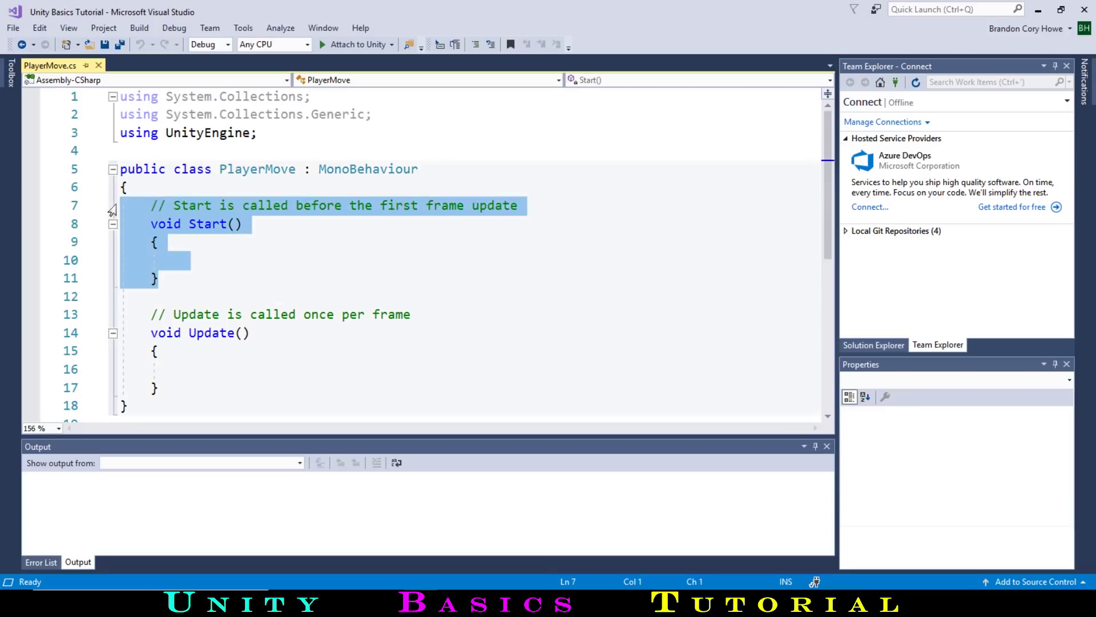
key(BackSpace)
key(BackSpace)
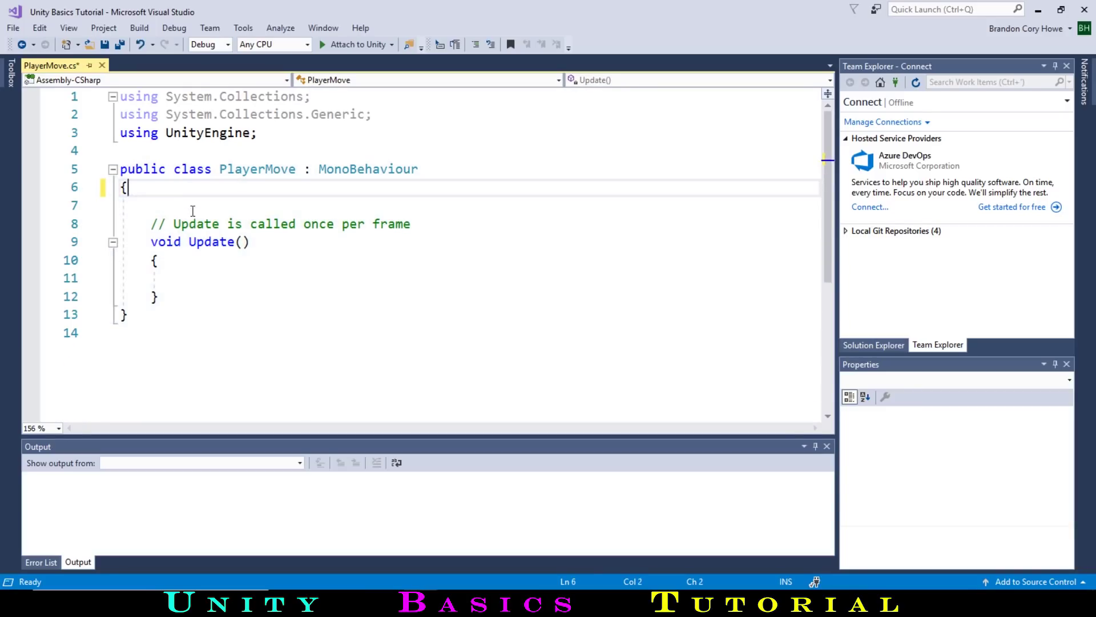
Write 'transform.position = new Vector3(2, 1, 4);' inside the Update method.
click(201, 281)
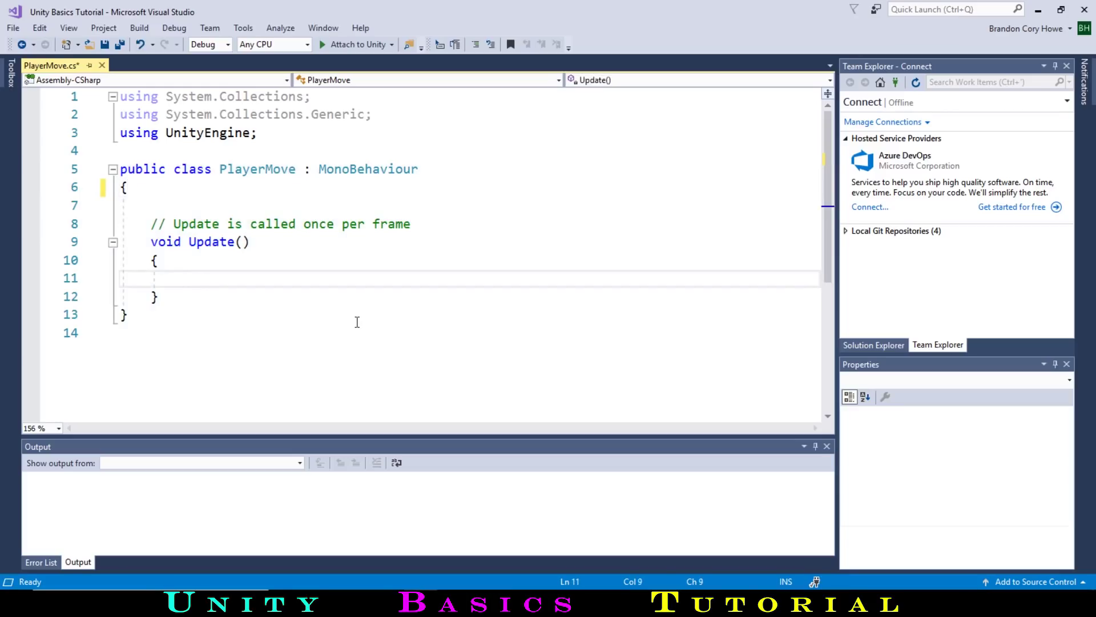
text(tr)
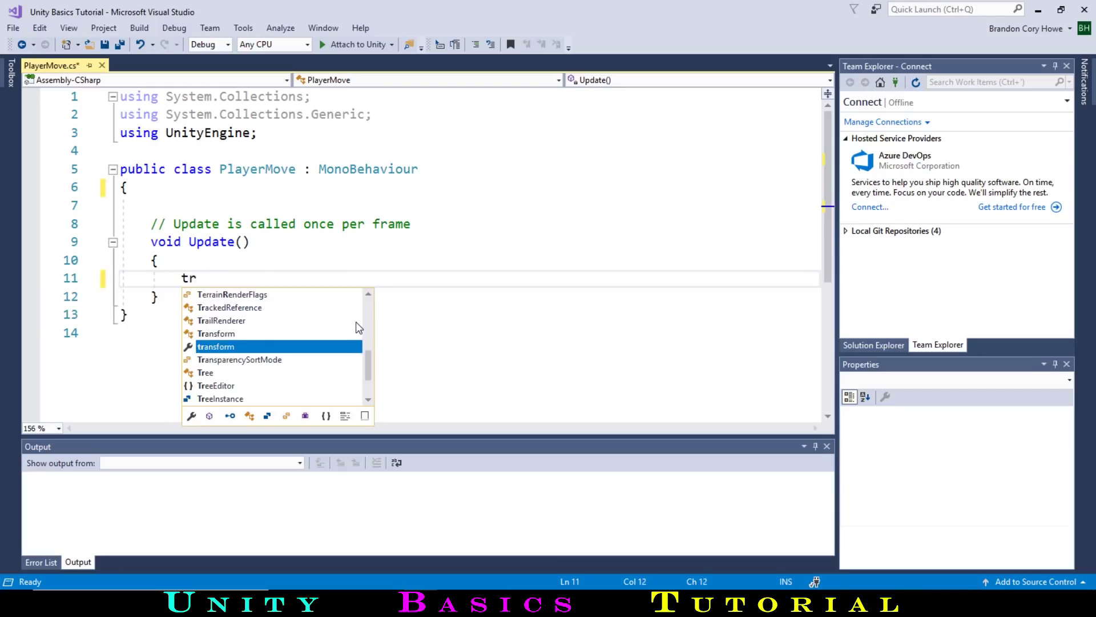
text(ansform)
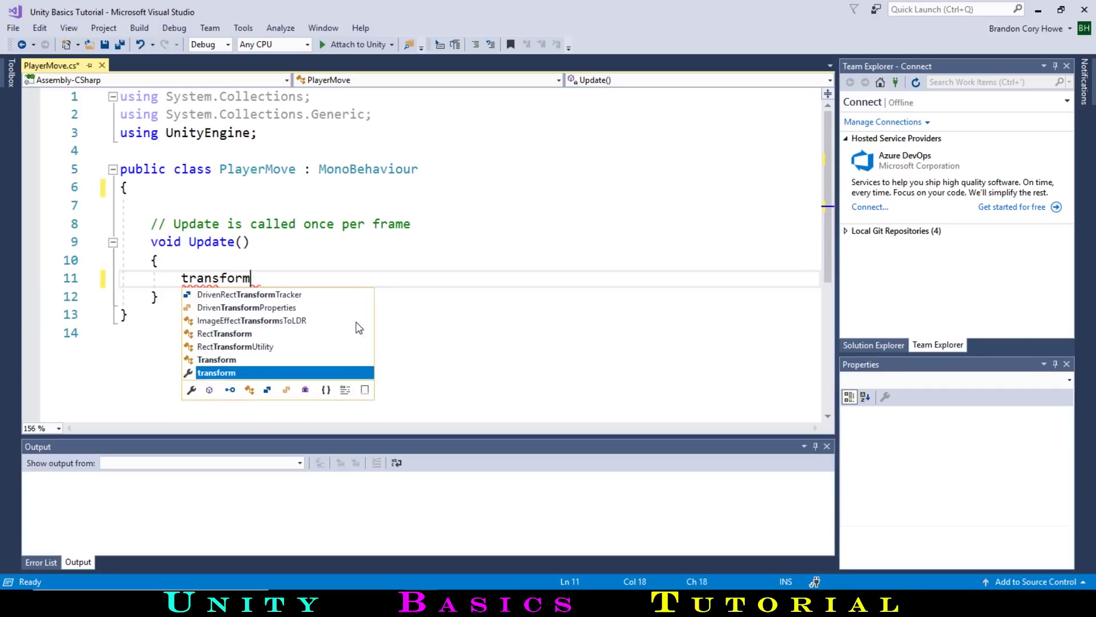
text(.position)
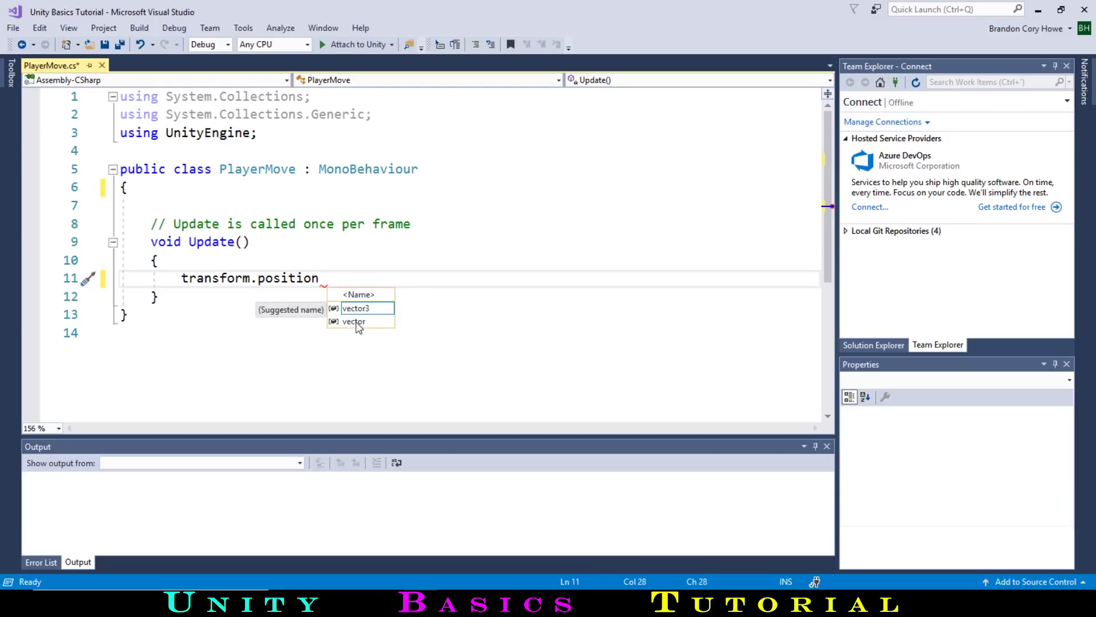
text( =)
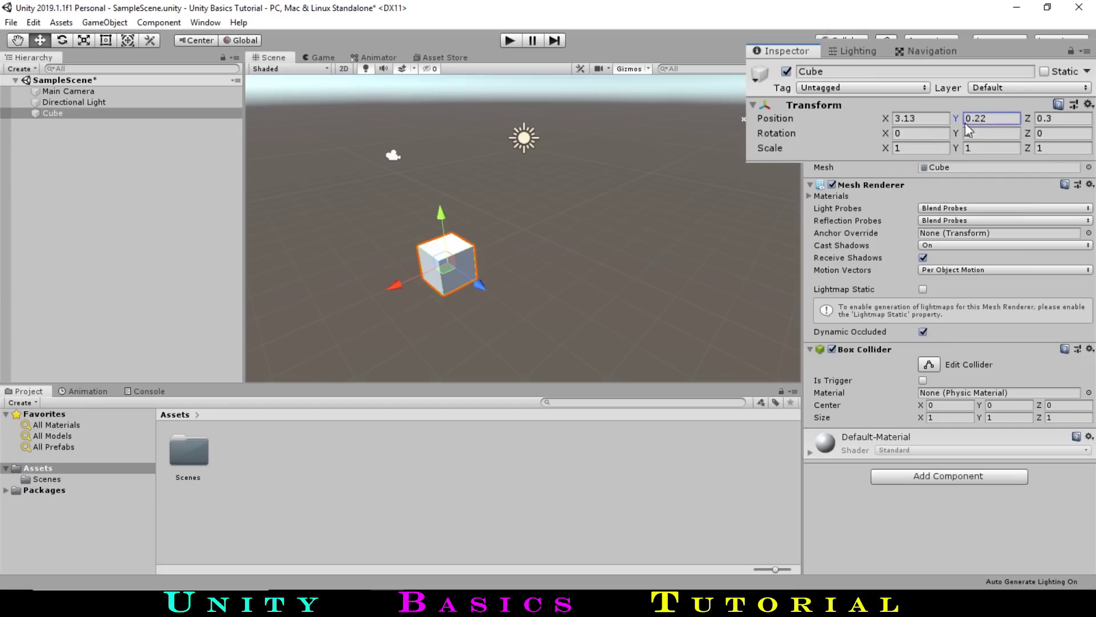
drag(953, 121, 514, 205)
drag(886, 133, 604, 177)
drag(956, 148, 1036, 149)
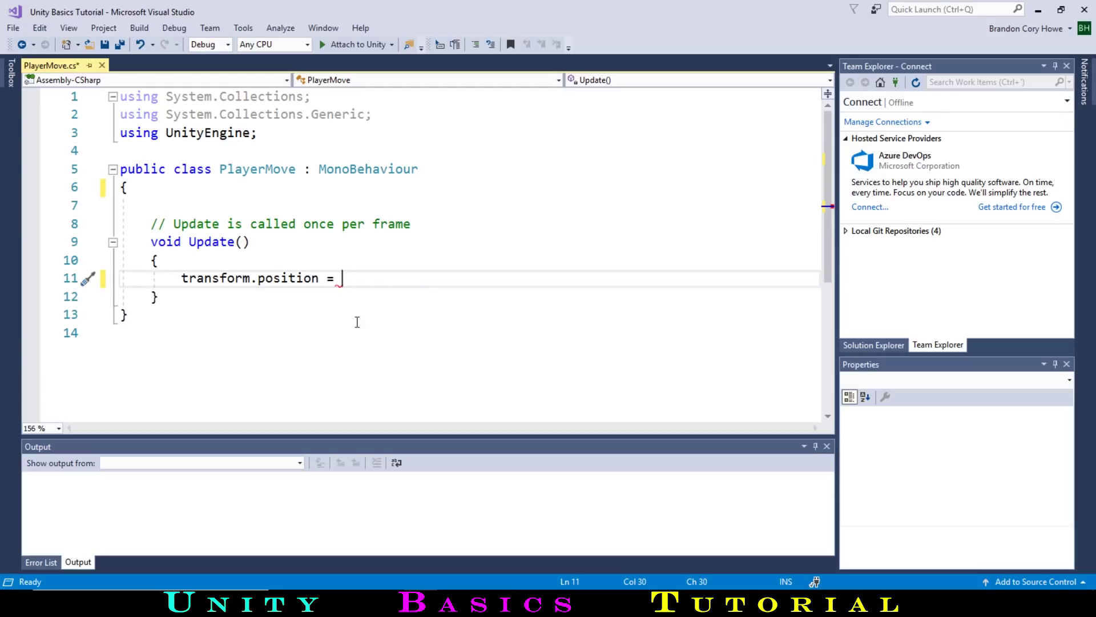
text(new )
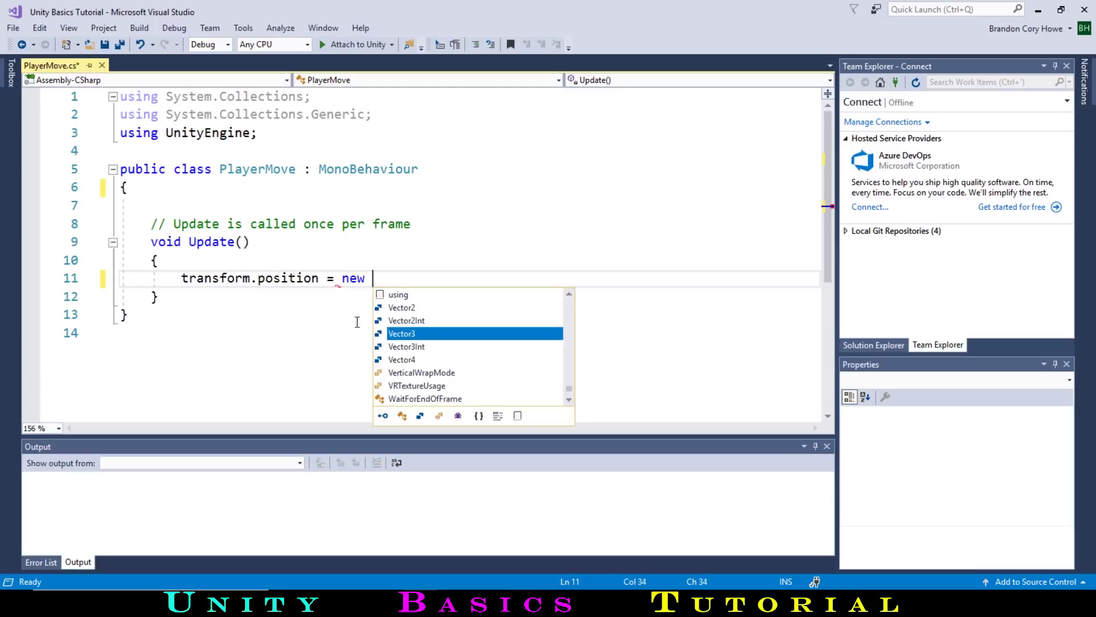
text(Vector)
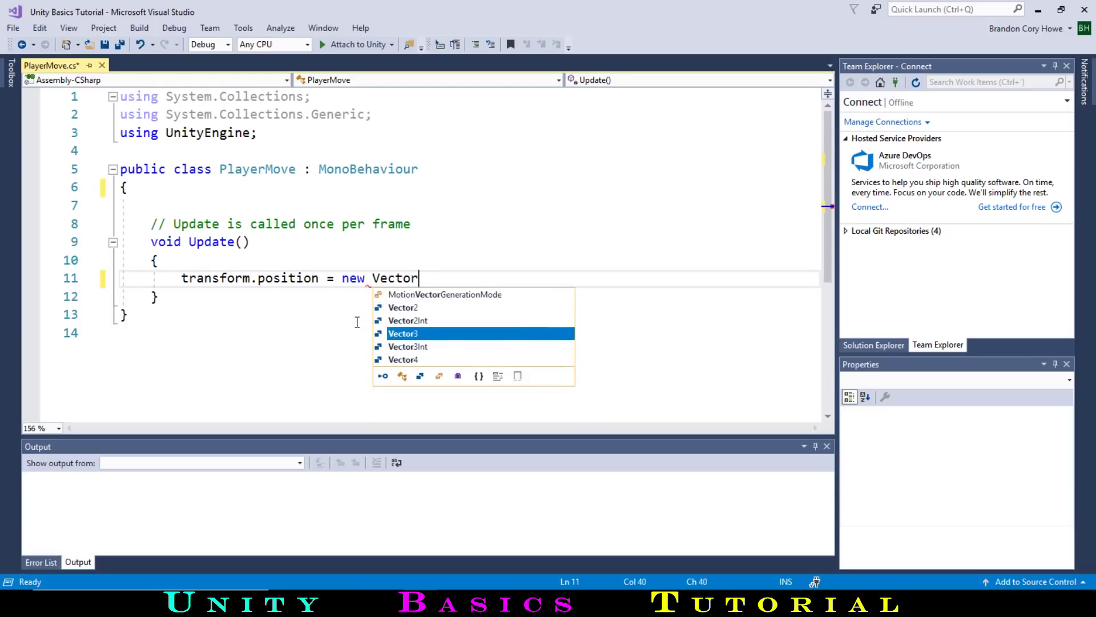
text(3()
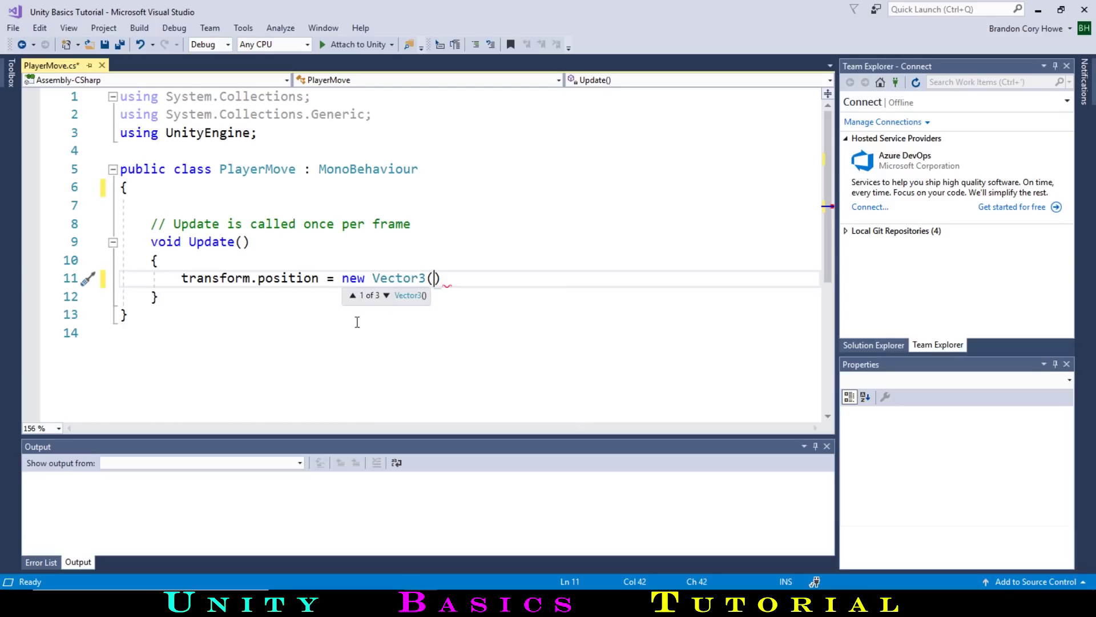
text(2,)
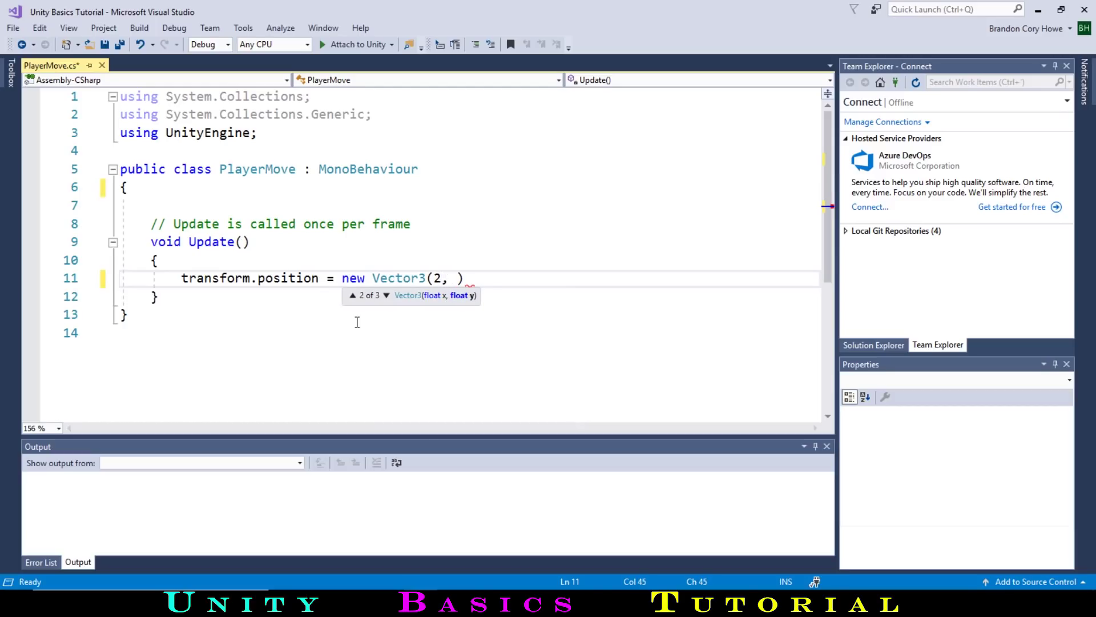
text(1, 4)
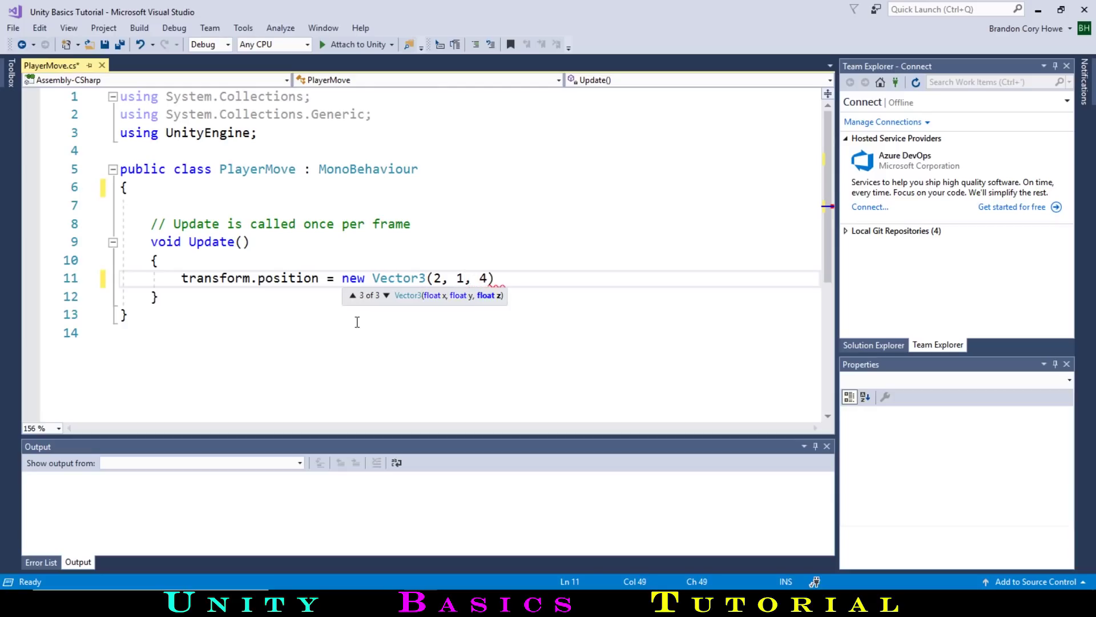
text())
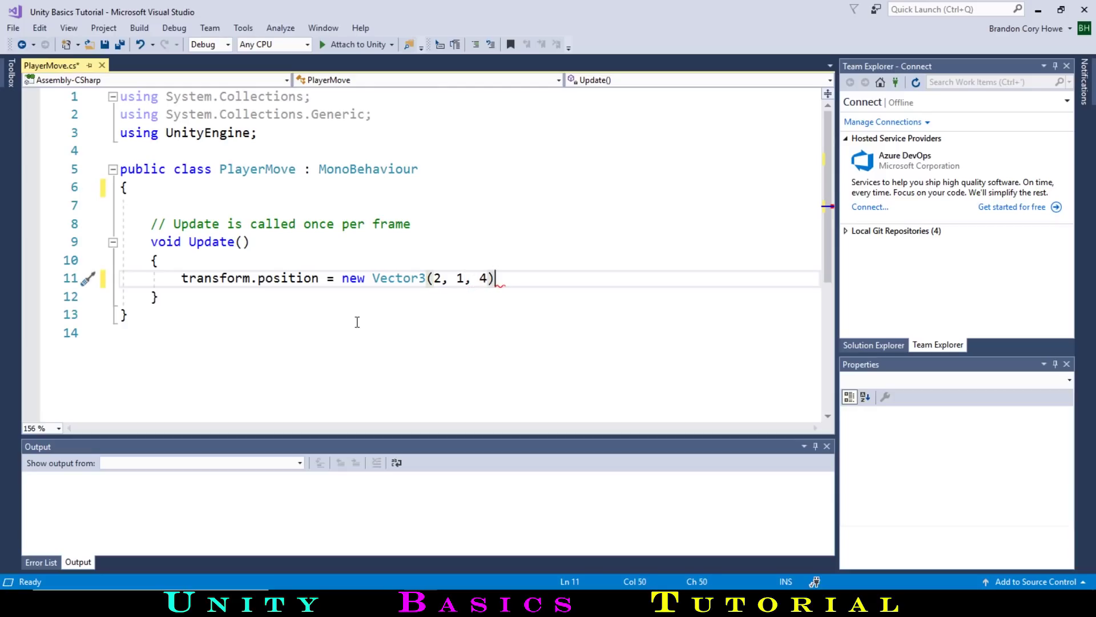
text(;)
Save PlayerMove, then add PlayerMove.cs as a component on the Player cube.
click(105, 45)
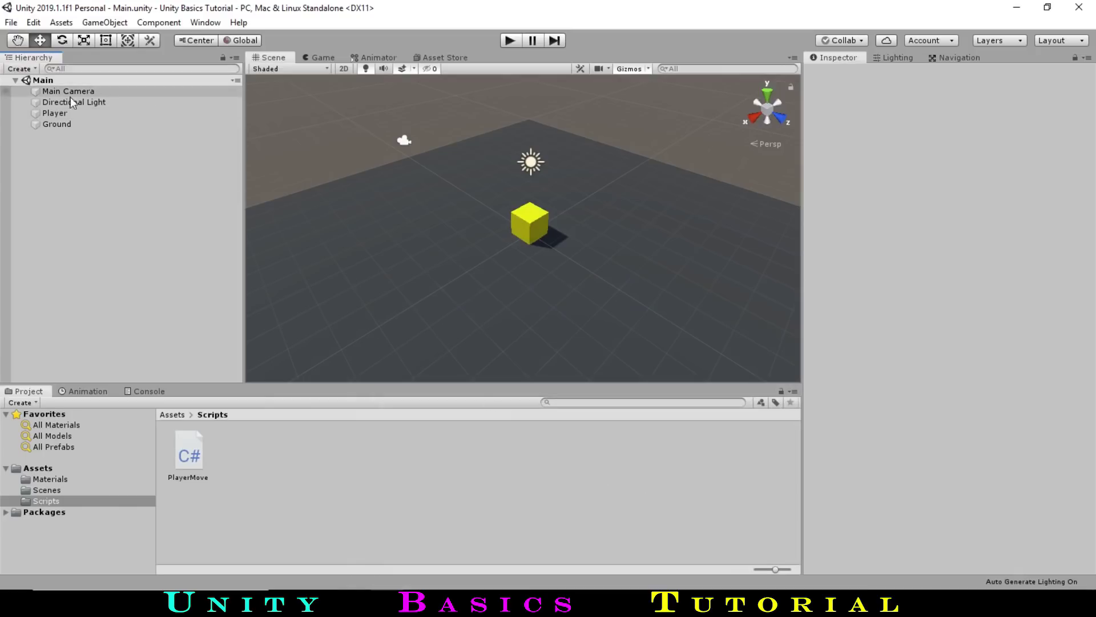
click(54, 113)
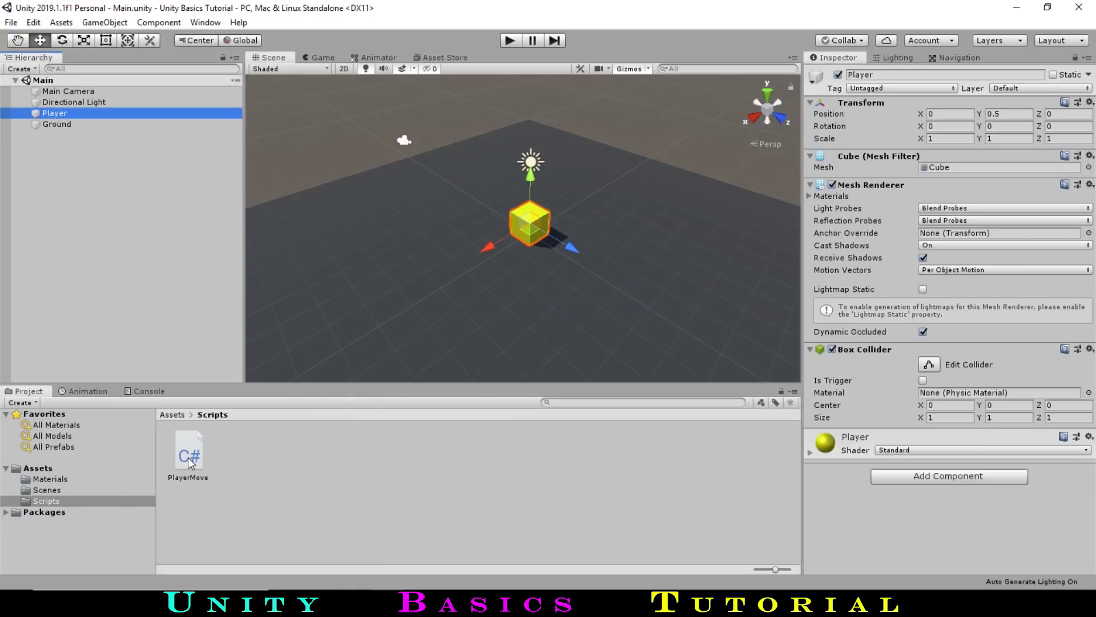
drag(190, 460, 880, 426)
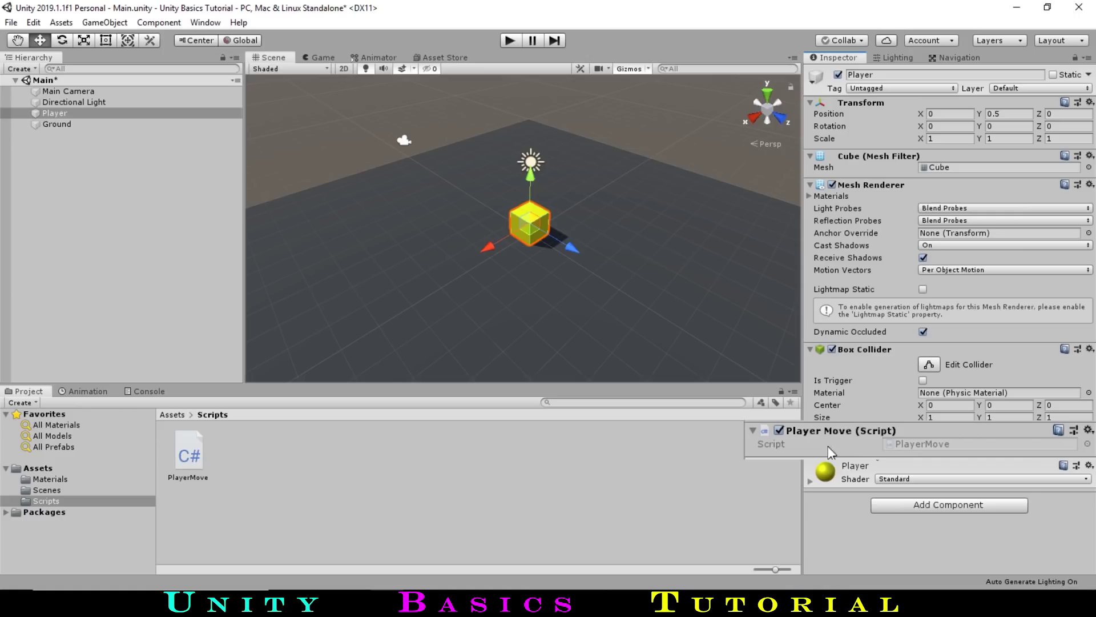
drag(829, 452, 844, 447)
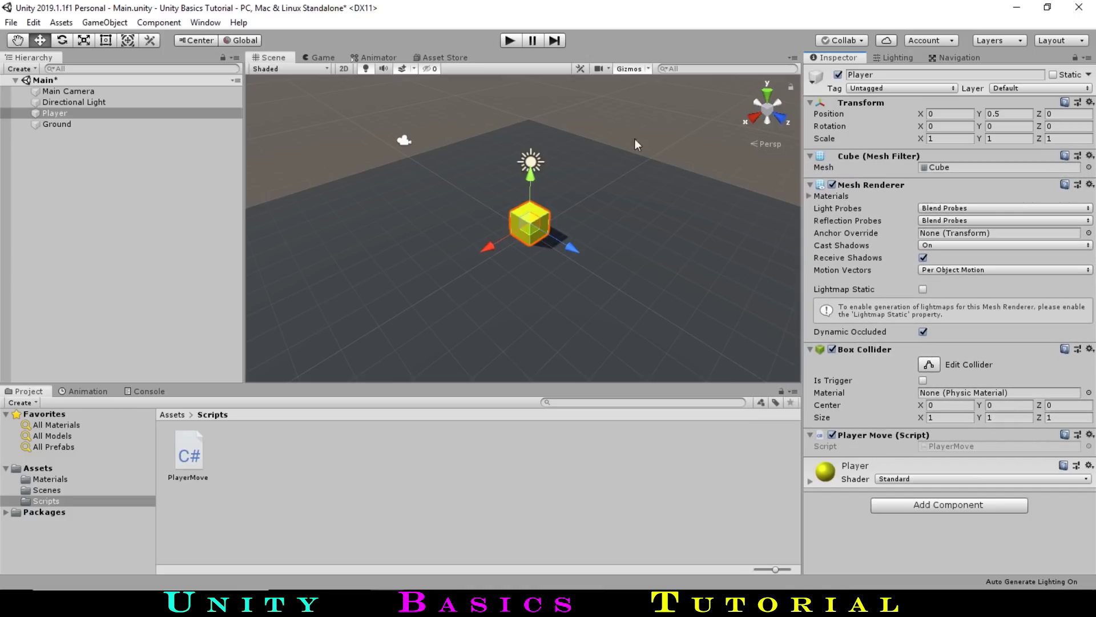
click(510, 43)
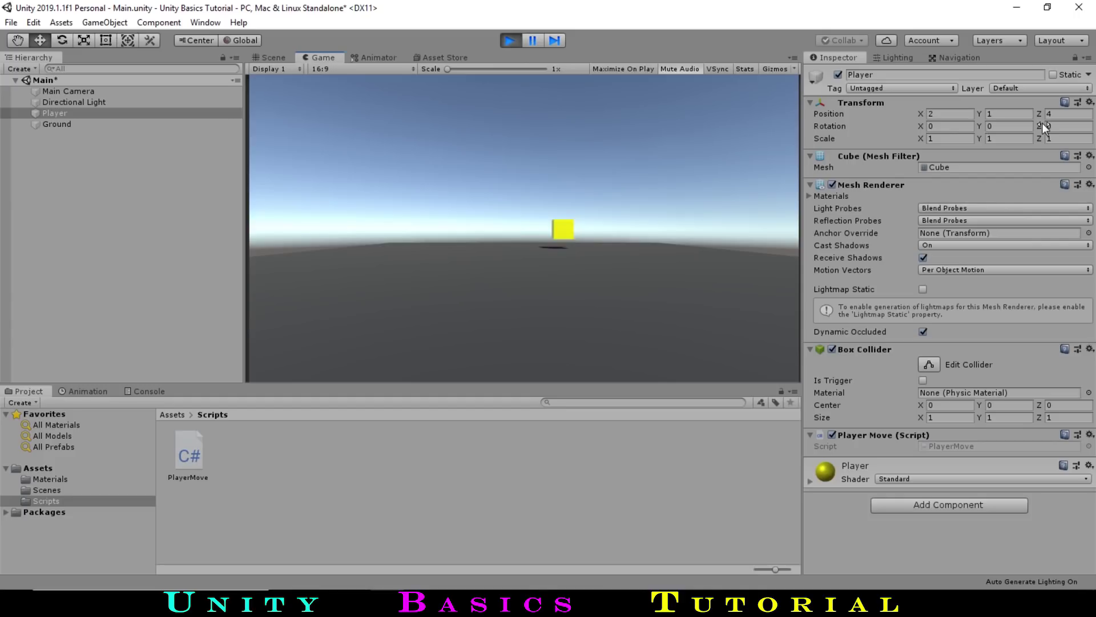
click(509, 40)
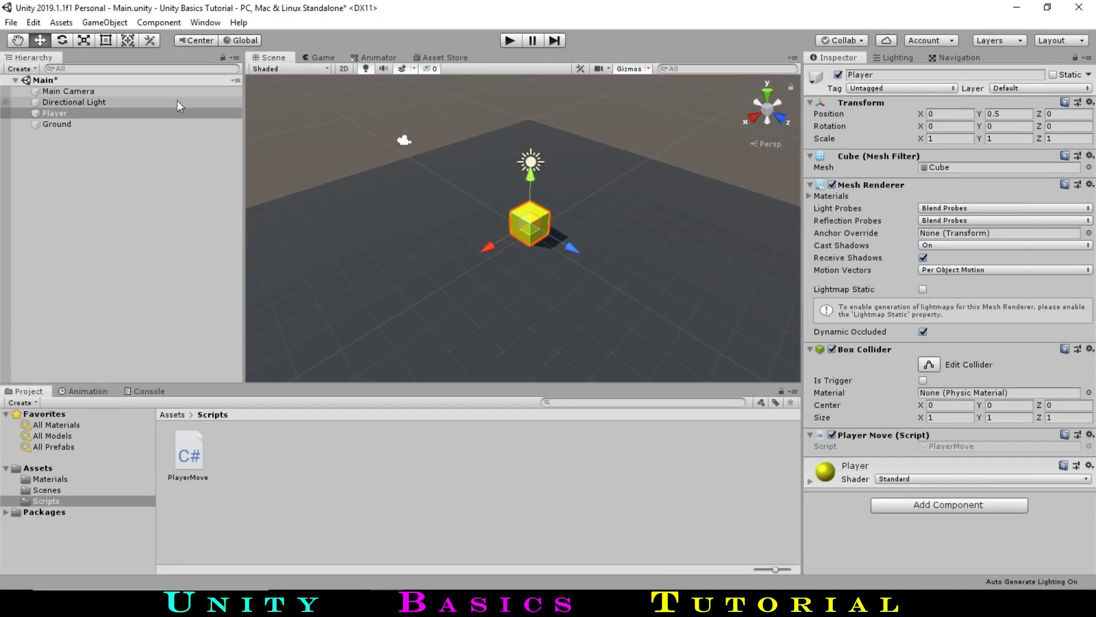
Place Main Camera at Position Y 12, Z -4 with Rotation X 70, viewed in Game.
click(68, 91)
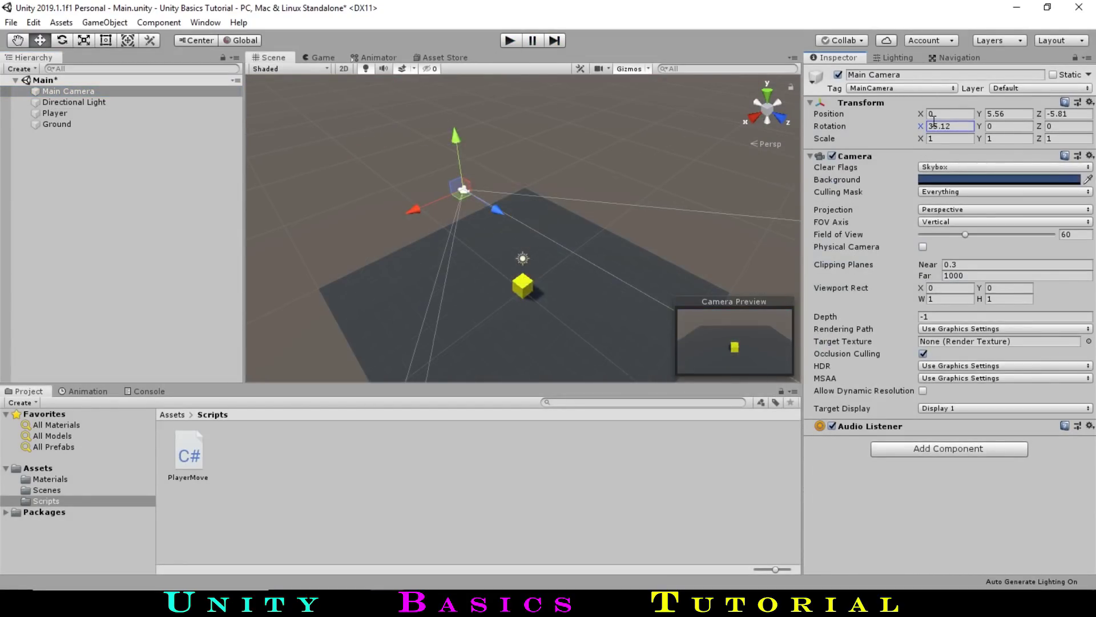
click(1022, 114)
text(12)
key(Tab)
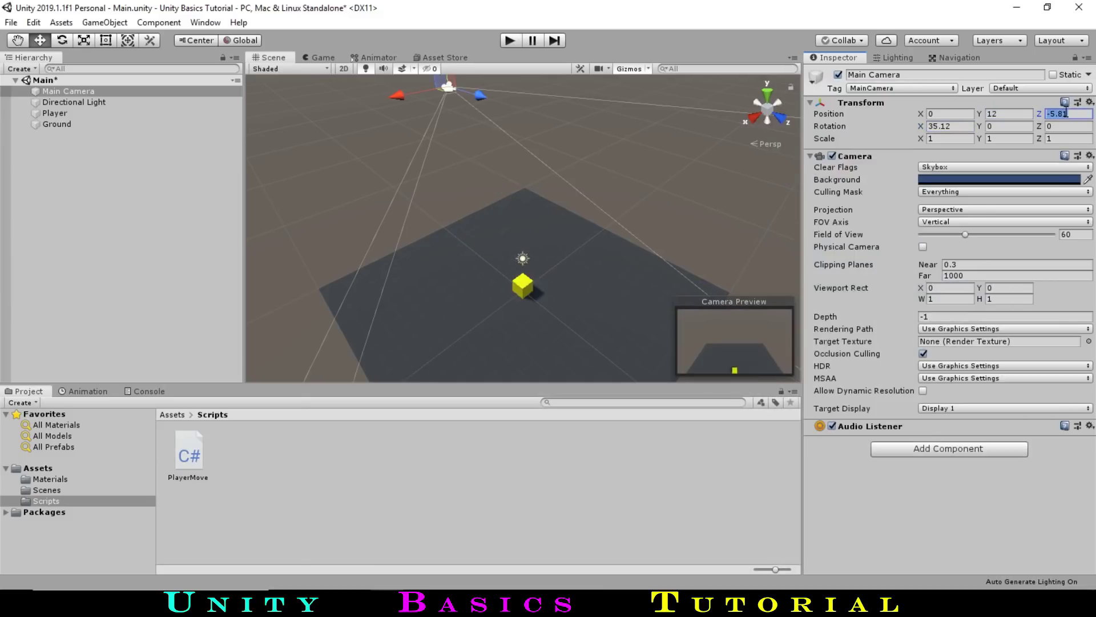
text(-4)
click(950, 124)
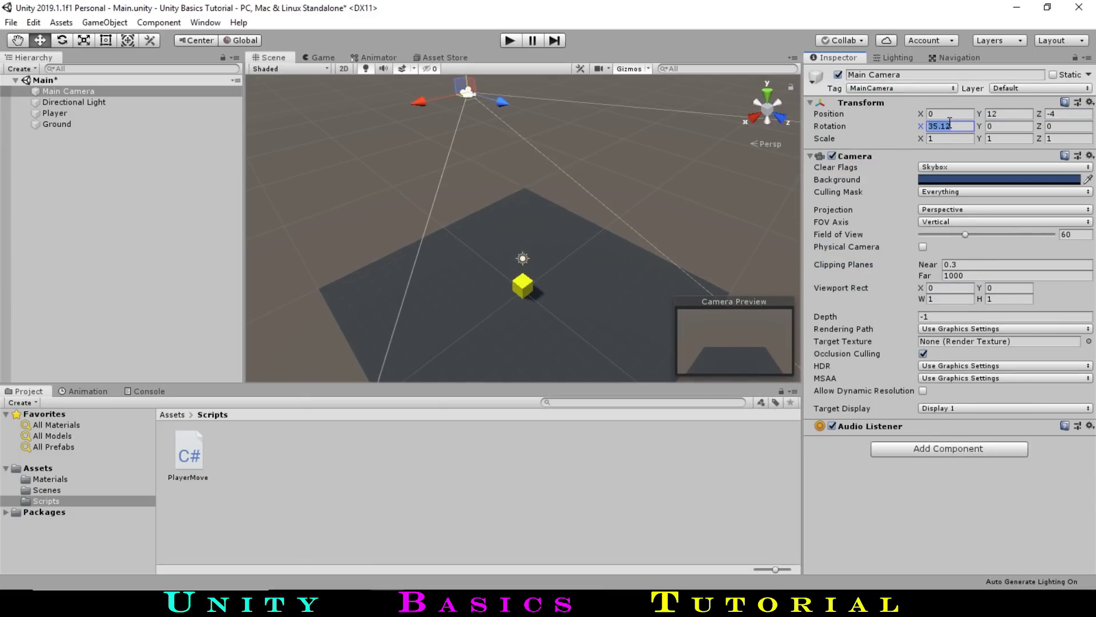
text(70)
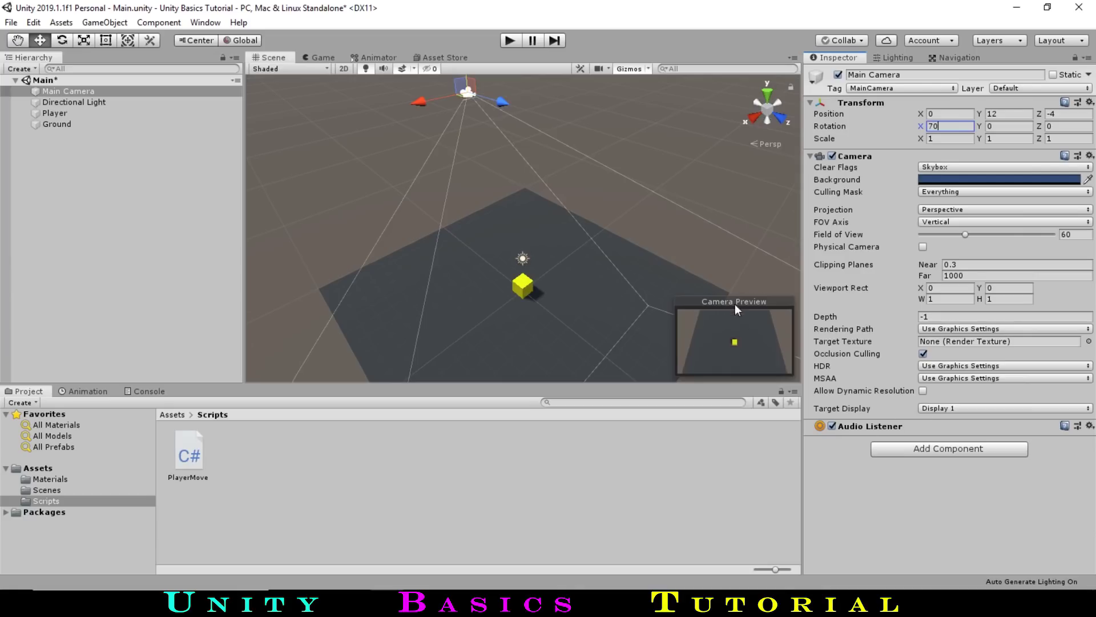
click(324, 56)
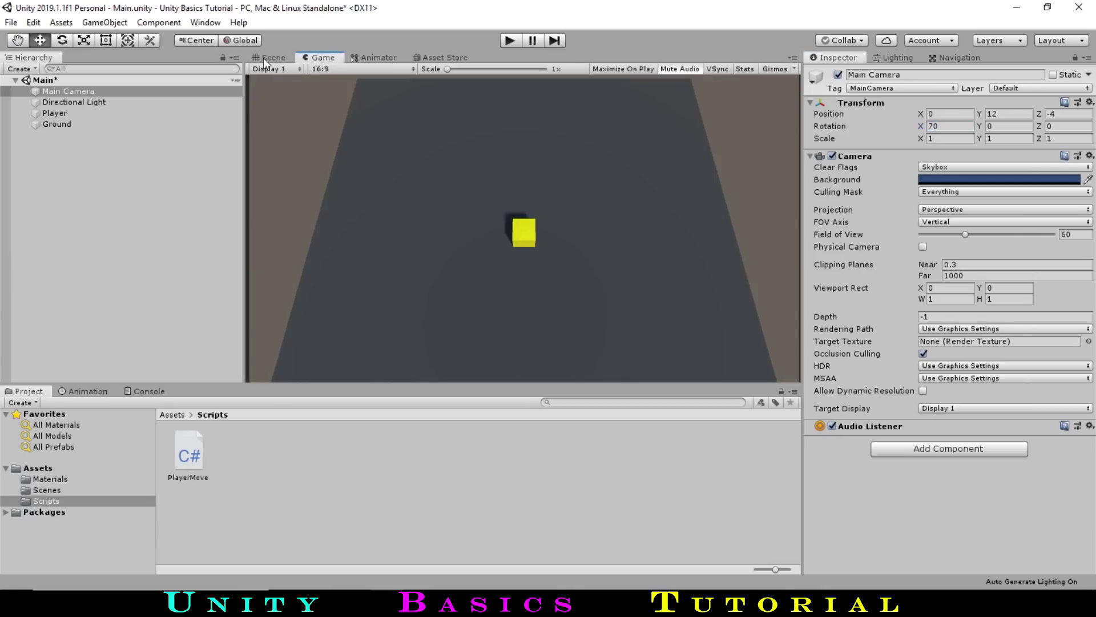
Change the Update vector from (2, 1, 4) to (1, 0, 0).
click(265, 59)
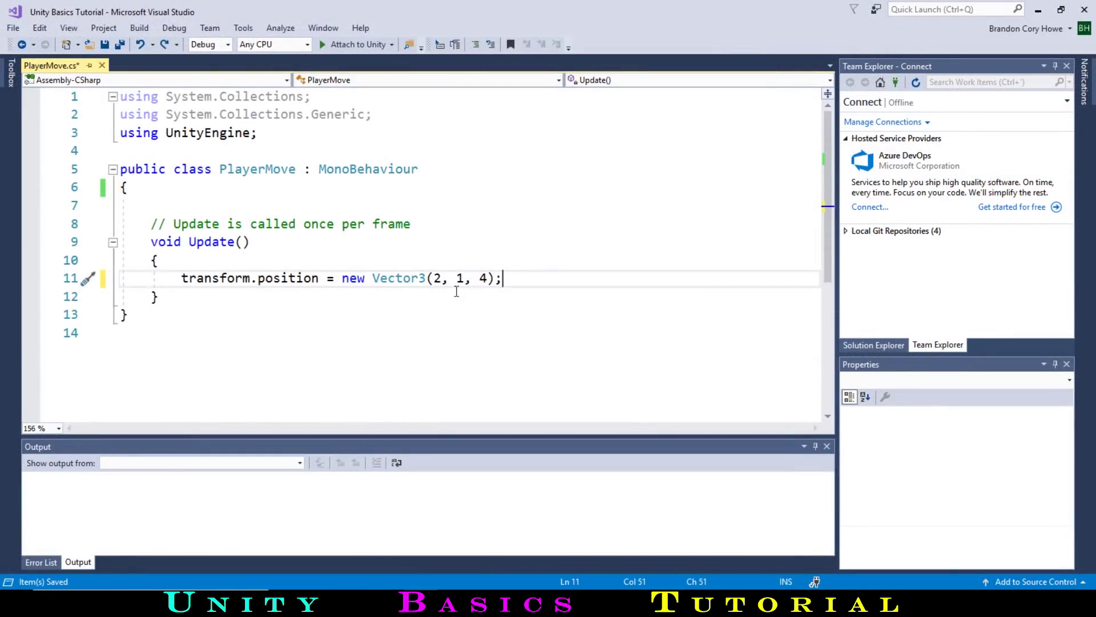
click(440, 278)
key(BackSpace)
text(1)
key(Right)
key(Right)
key(BackSpace)
text(0)
key(Right)
key(Right)
key(Right)
key(BackSpace)
text(0)
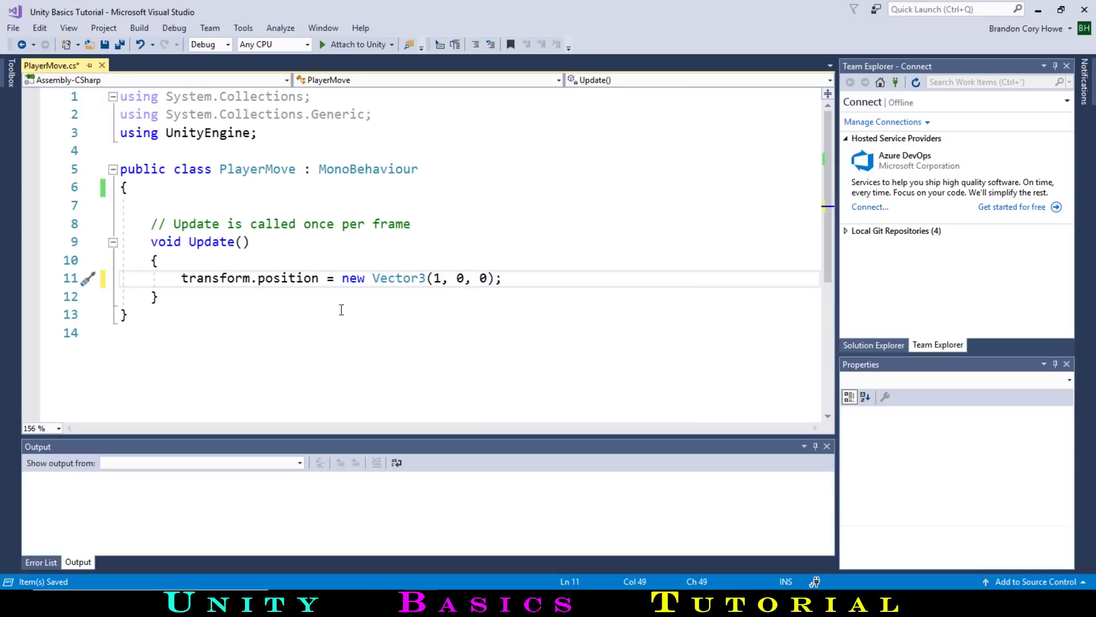
Make the line 'transform.position += new Vector3(1, 0, 0);', save, and play in Unity.
click(334, 279)
text(trab)
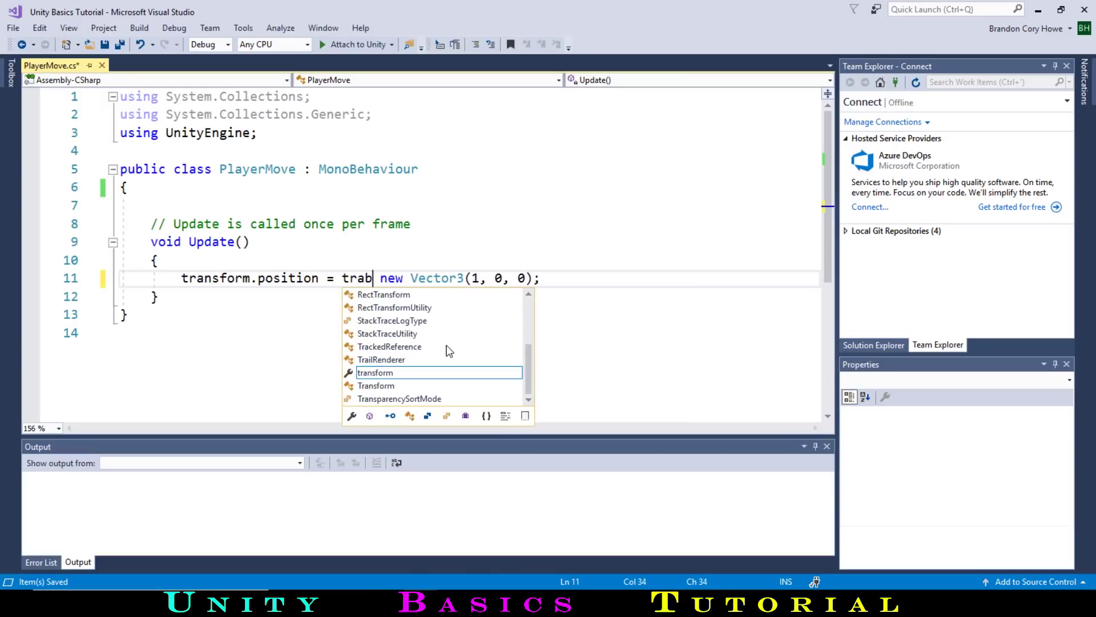
key(BackSpace)
text(nsform)
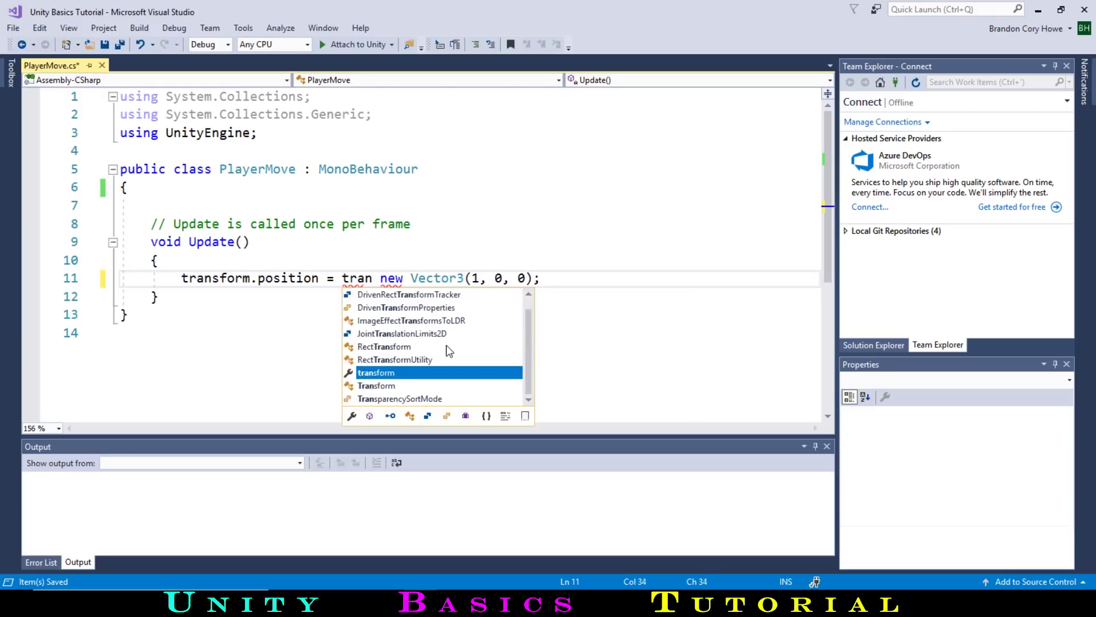
text(.positi)
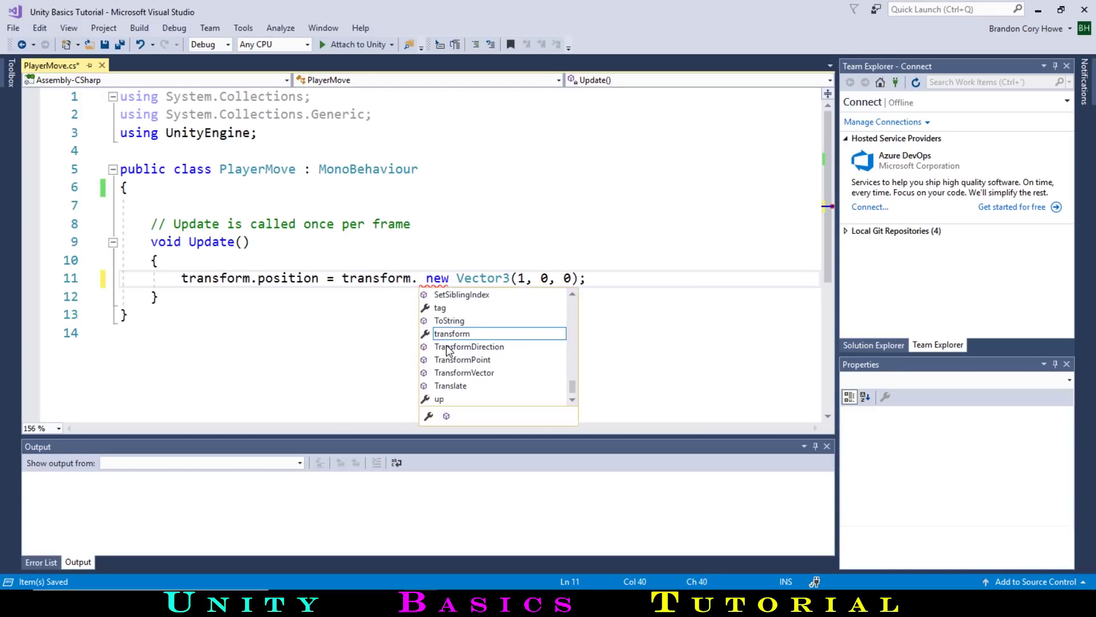
text(on +)
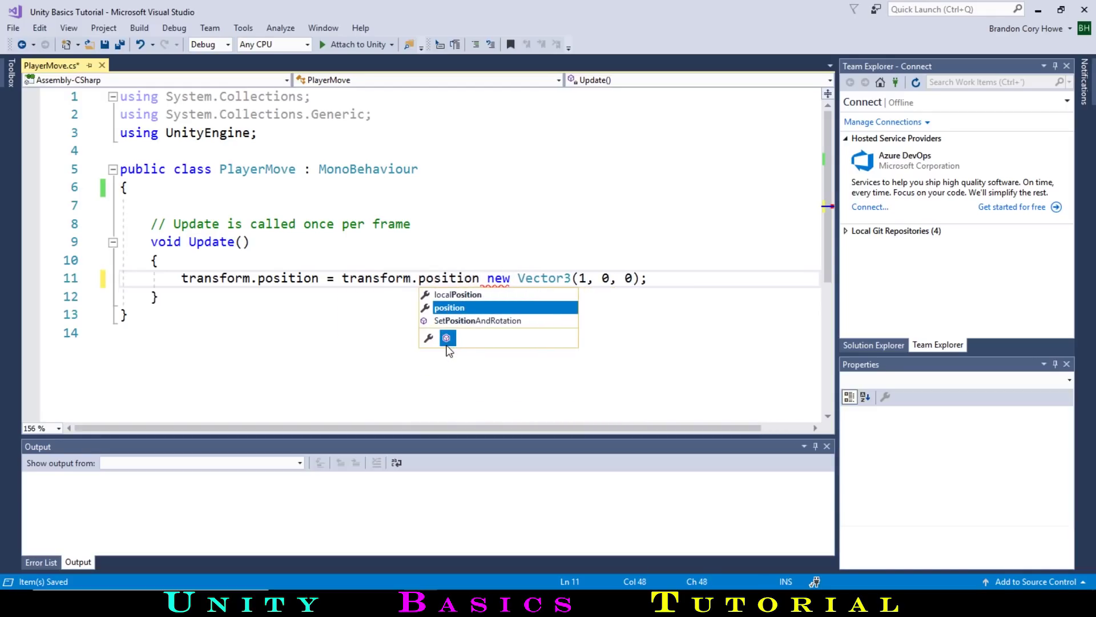
click(479, 361)
drag(489, 276, 314, 280)
key(BackSpace)
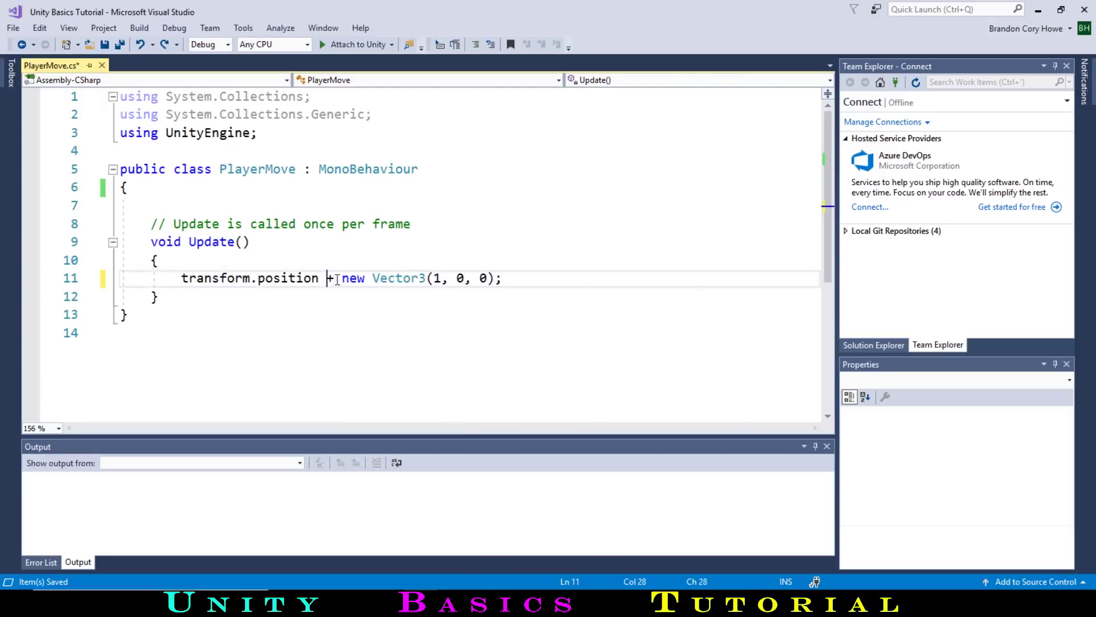
click(335, 276)
text(=)
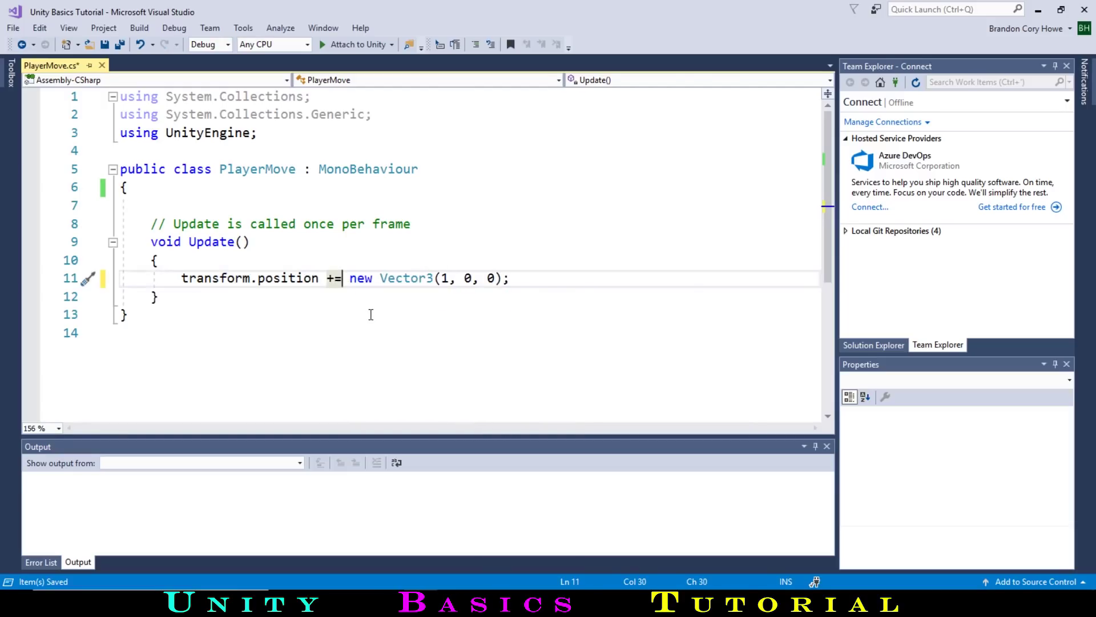
key(ctrl+s)
key(alt+Tab)
click(511, 41)
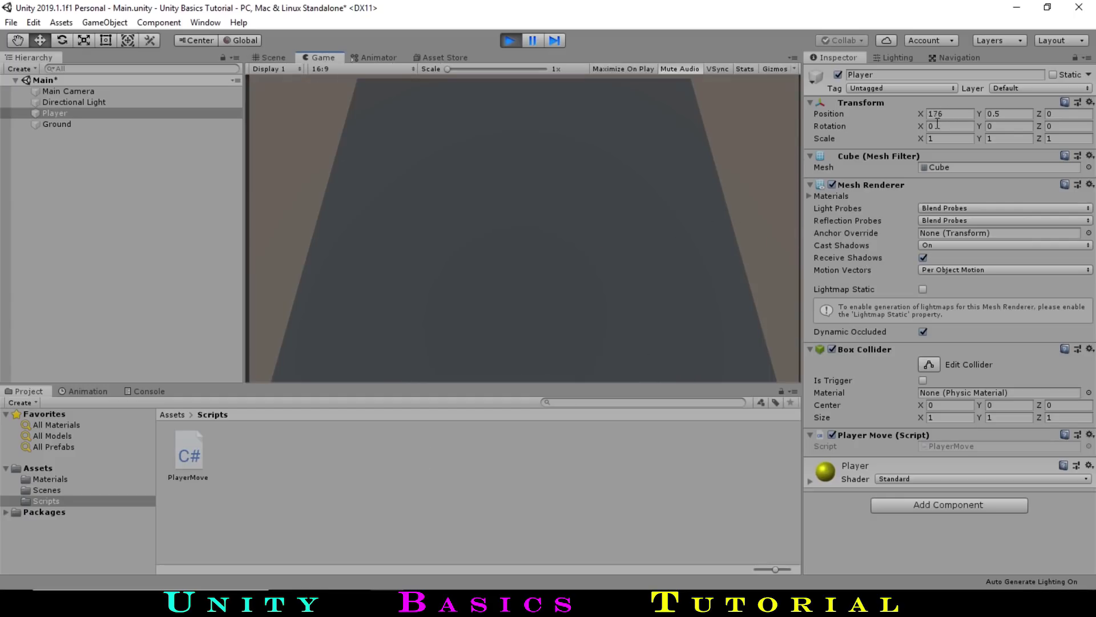
Stop play mode after the cube races off along X.
click(510, 39)
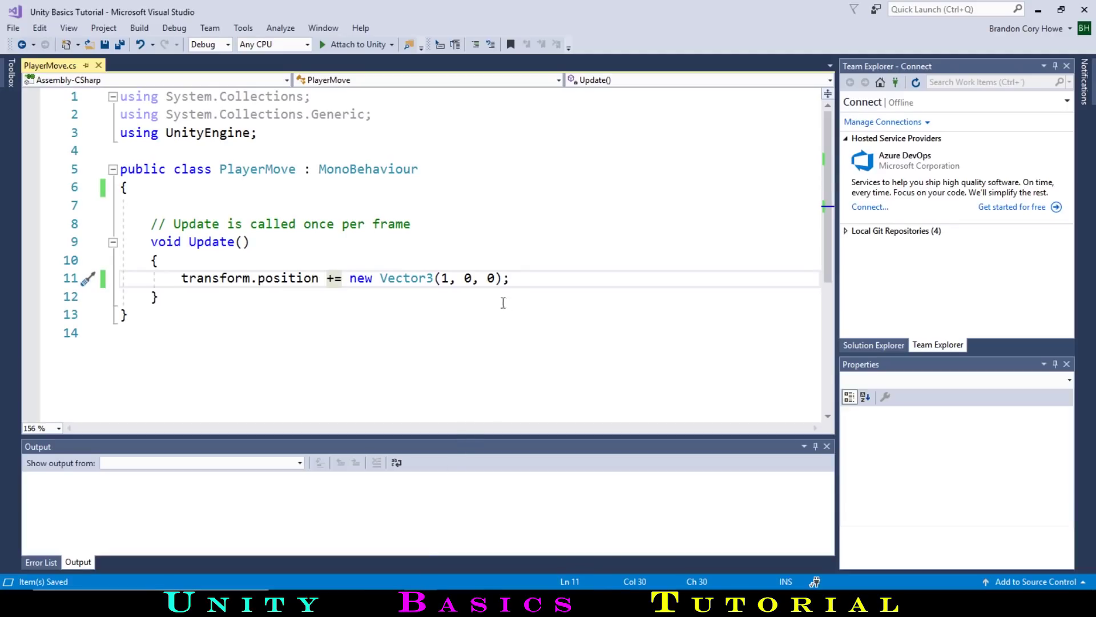
Append '* Time.deltaTime' to the movement line and declare 'public float speed;' above Update.
click(503, 278)
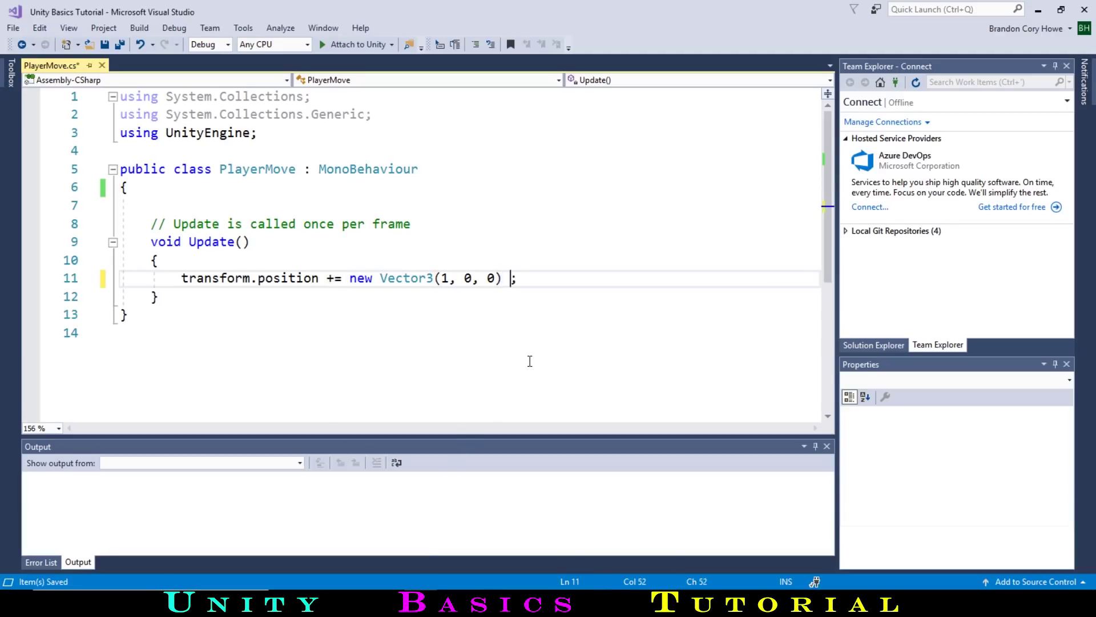
text(* tim)
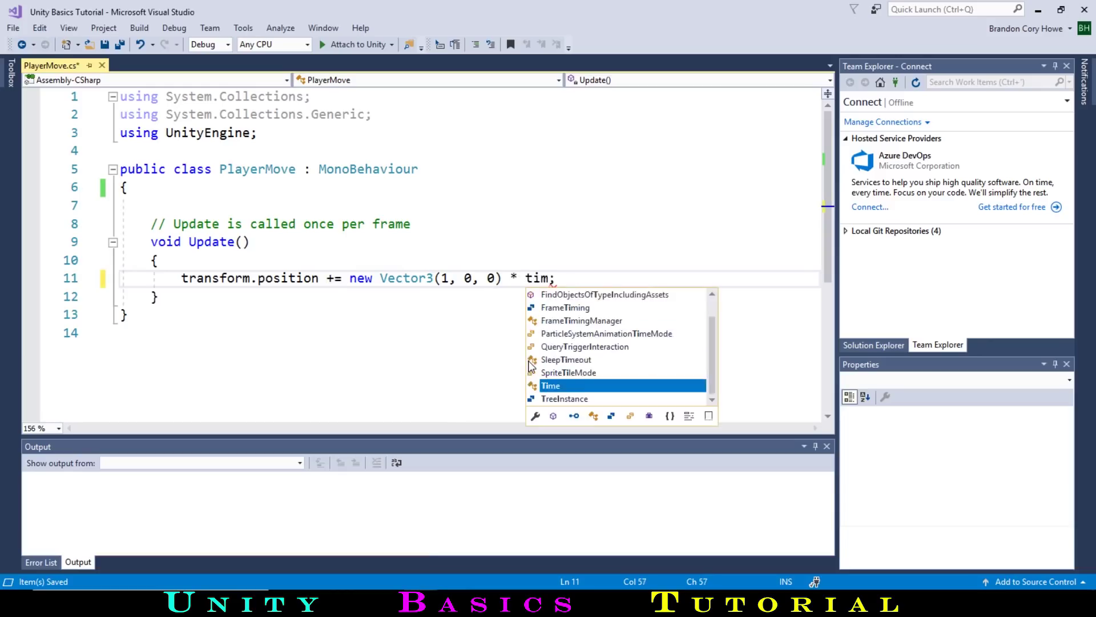
text(.delta)
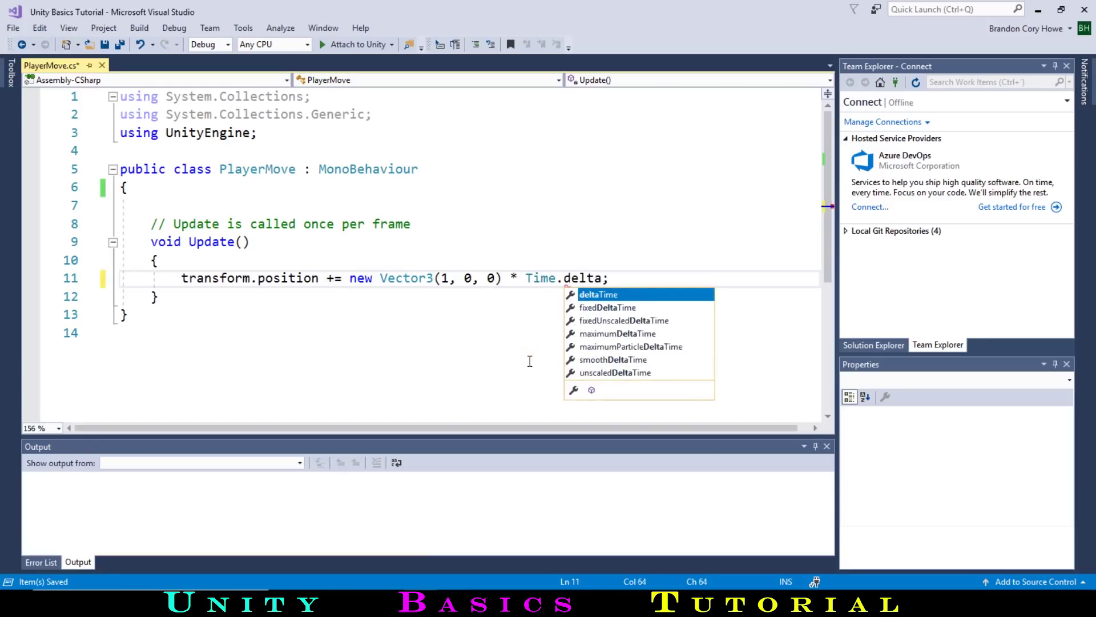
key(Tab)
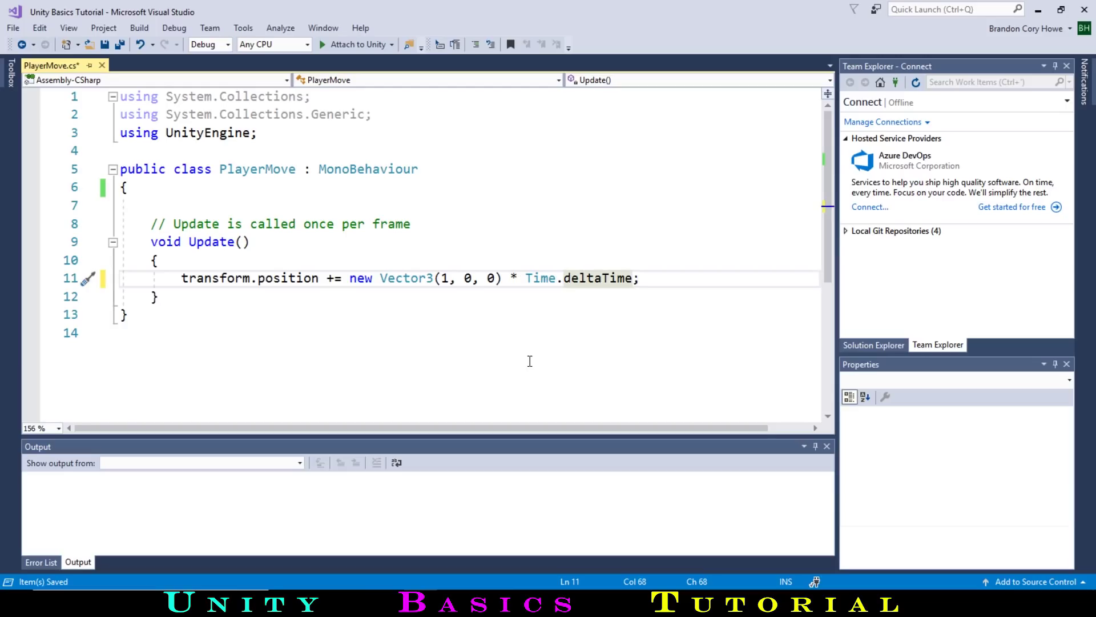
click(440, 207)
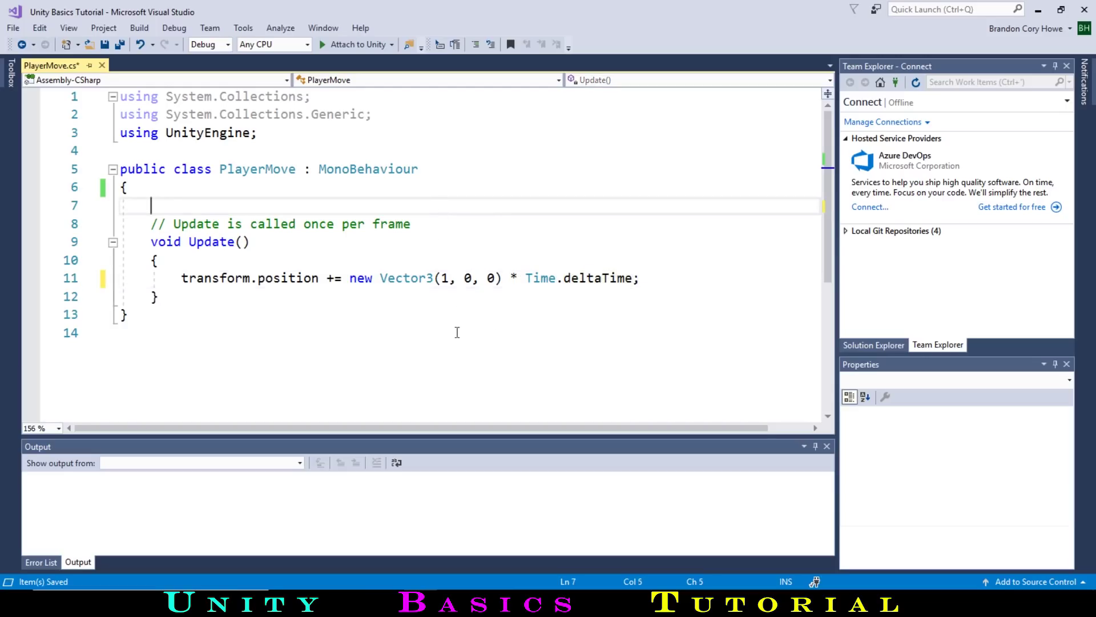
text(publi)
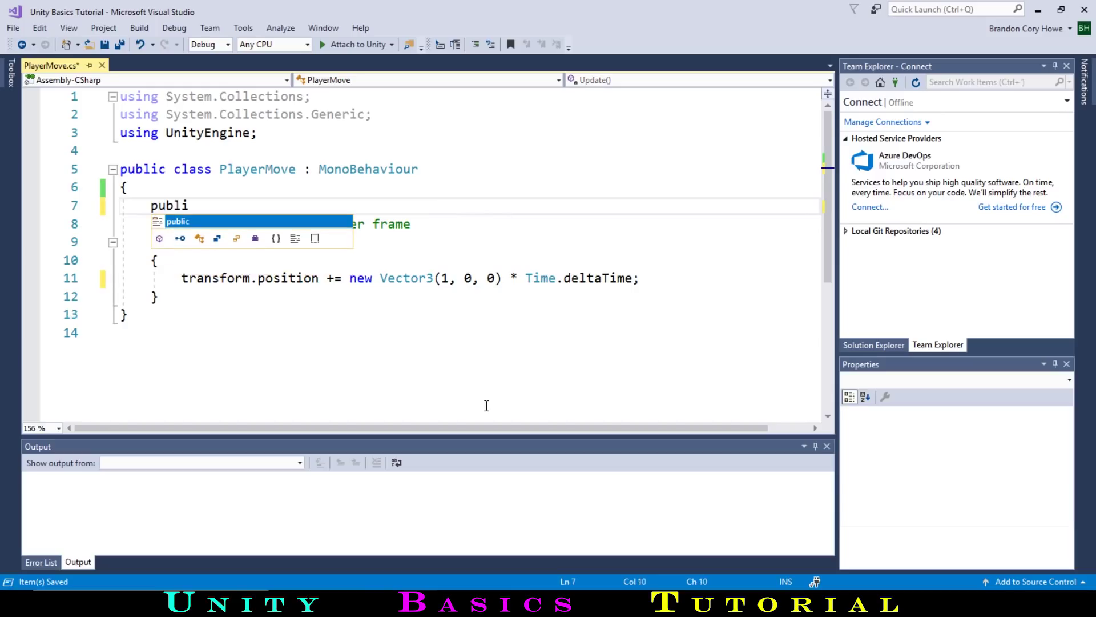
text(c floa)
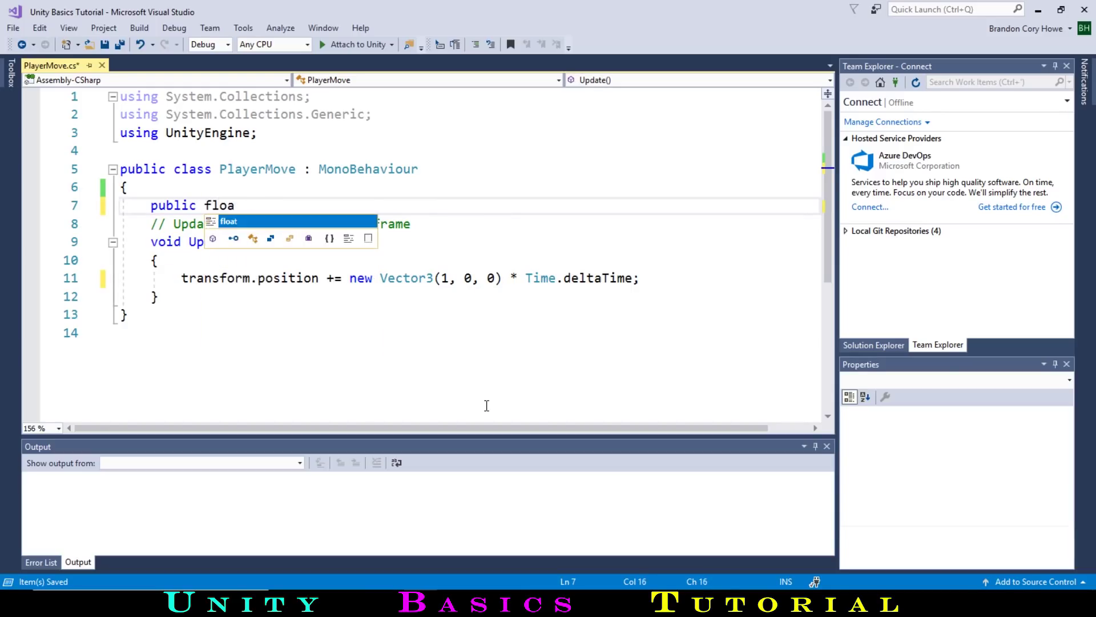
text(t spe)
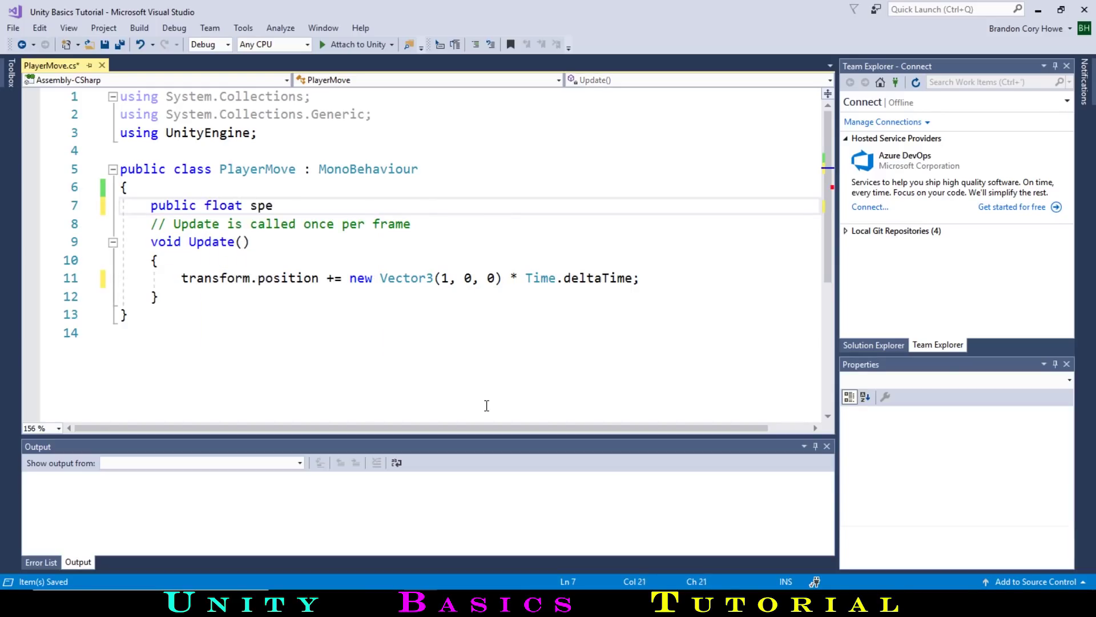
text(ed;)
key(Return)
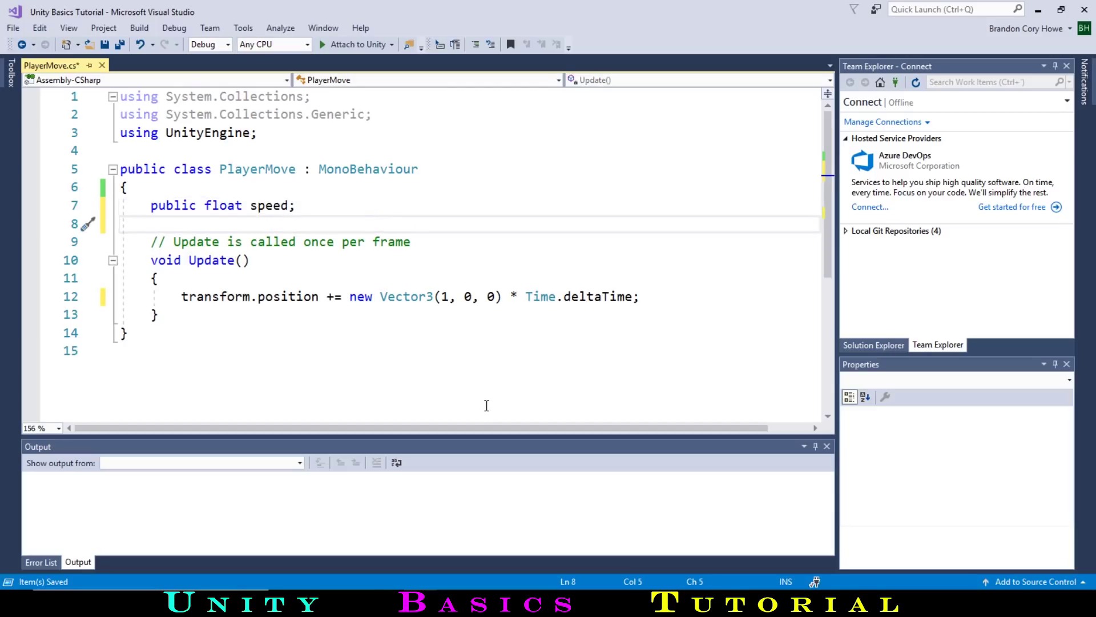
Multiply the movement vector by speed and save the PlayerMove script.
click(504, 303)
text(* s)
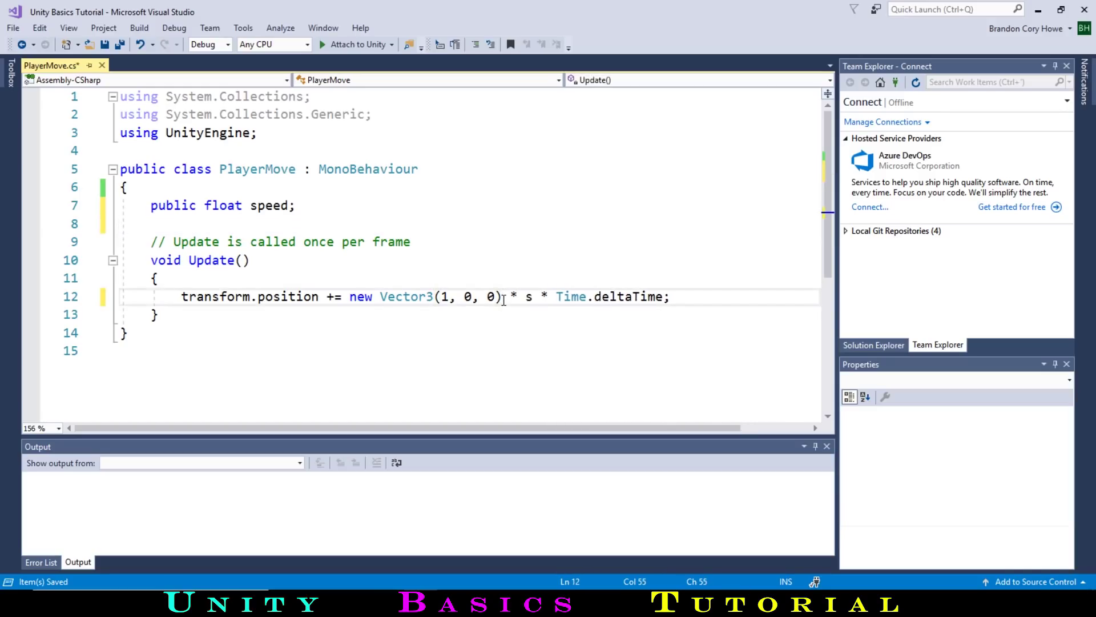
text(peed)
click(505, 332)
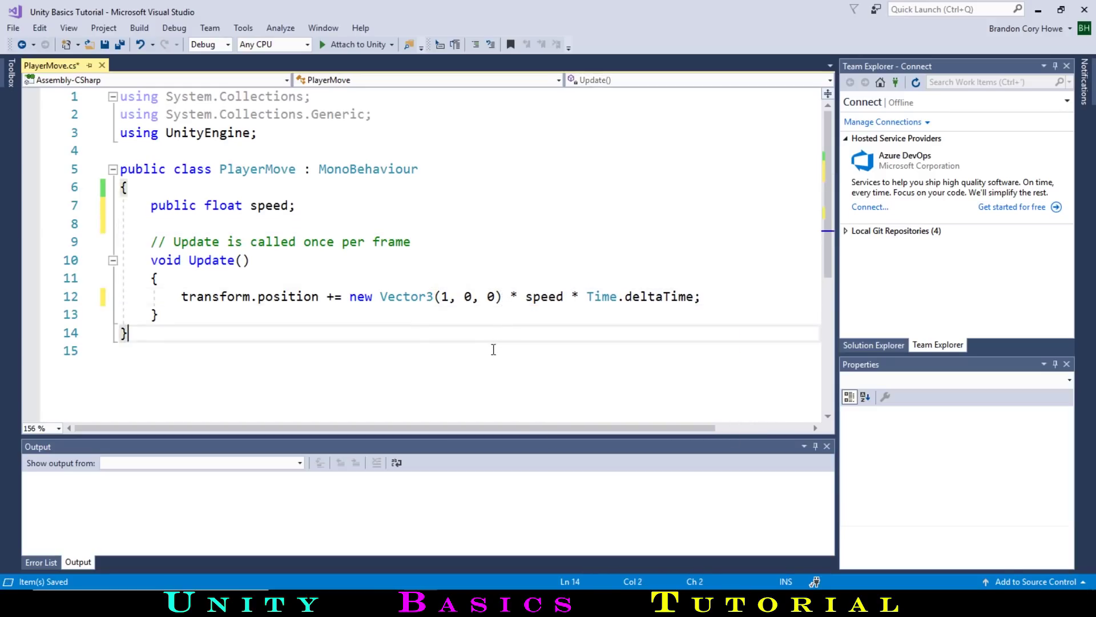
key(ctrl+s)
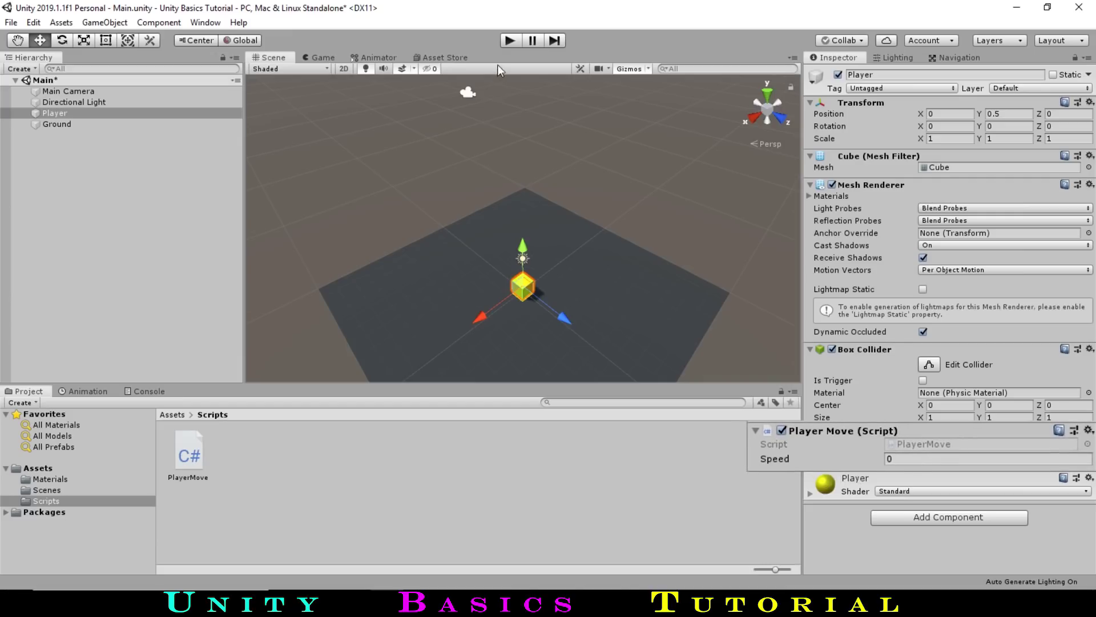
Run the scene, try Player Move Speed values 2 and -10 while playing, then stop.
click(507, 39)
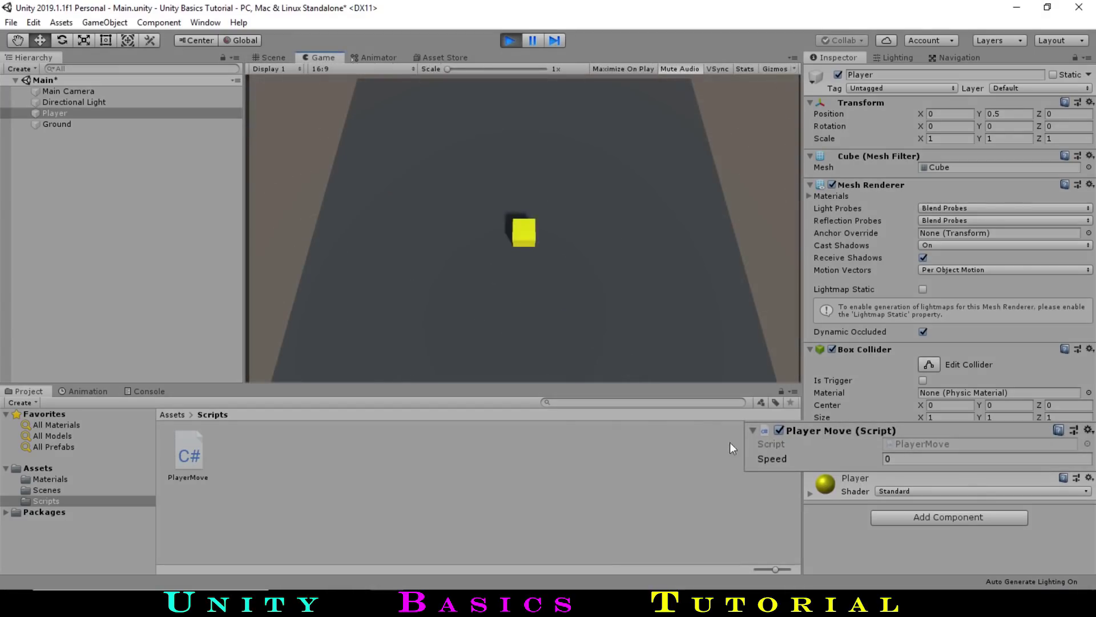
click(904, 459)
text(5)
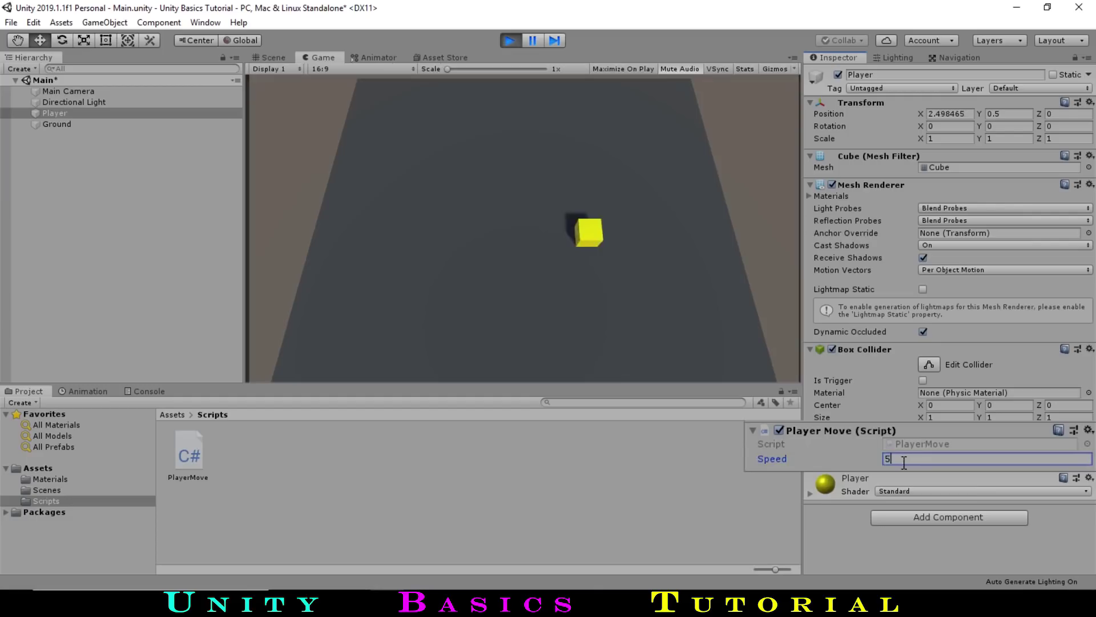
key(BackSpace)
text(2)
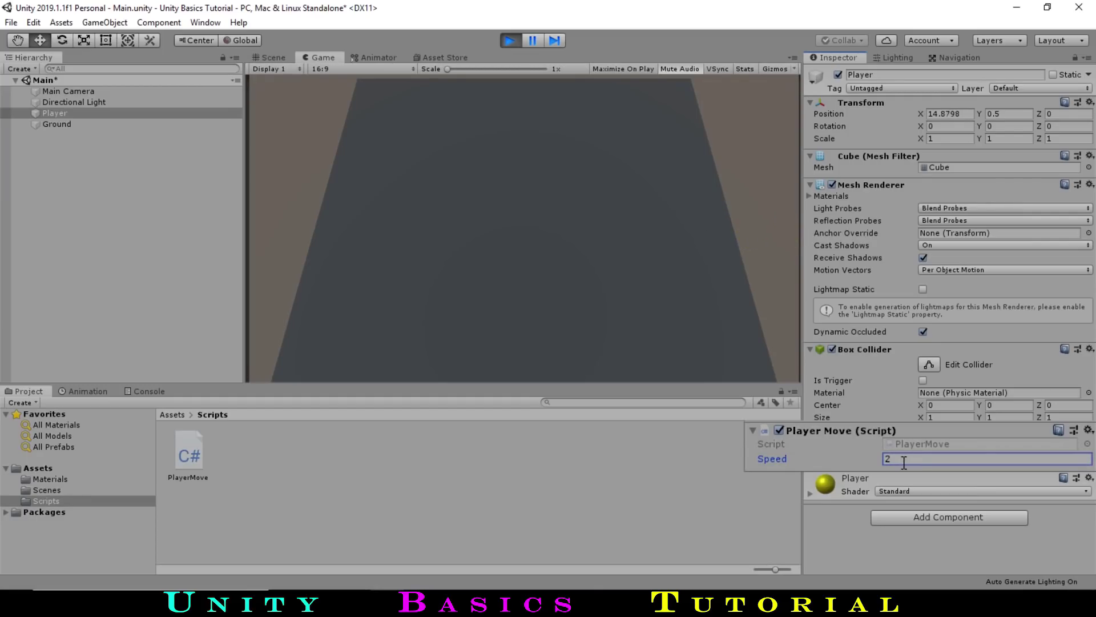
key(Return)
text(-10)
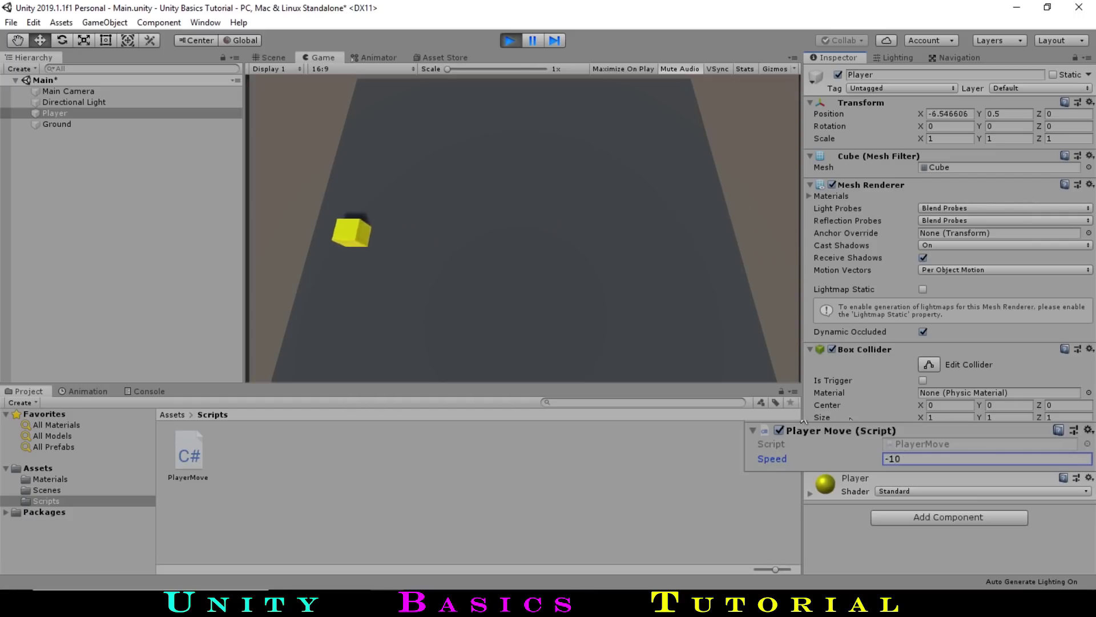
drag(804, 421, 272, 461)
click(508, 40)
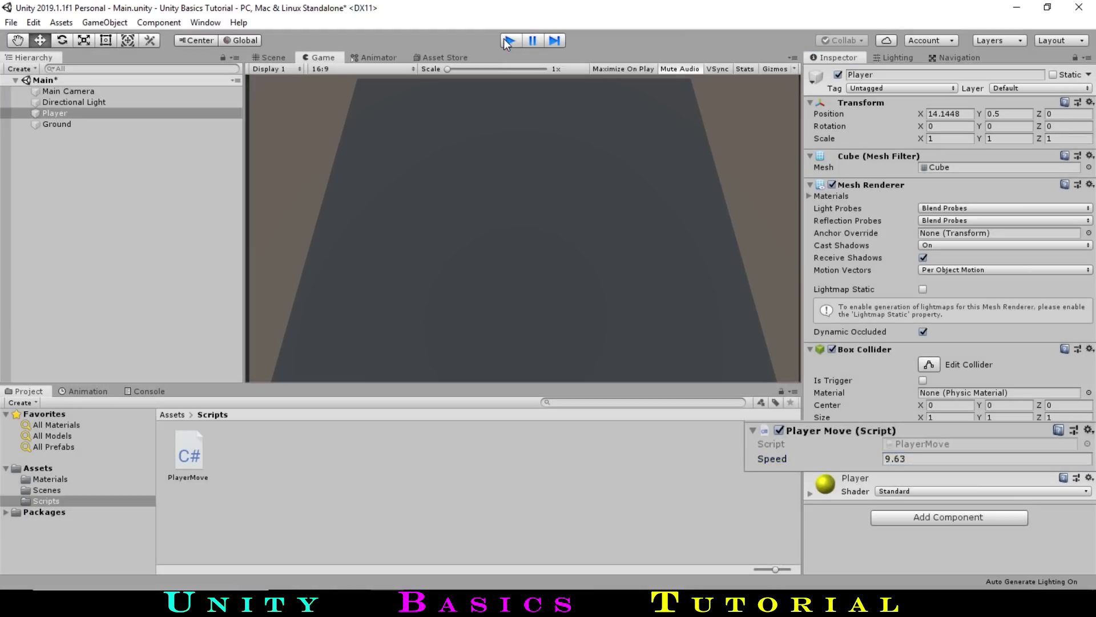
Set the Player Move Speed to 10 and save the Main scene.
click(901, 459)
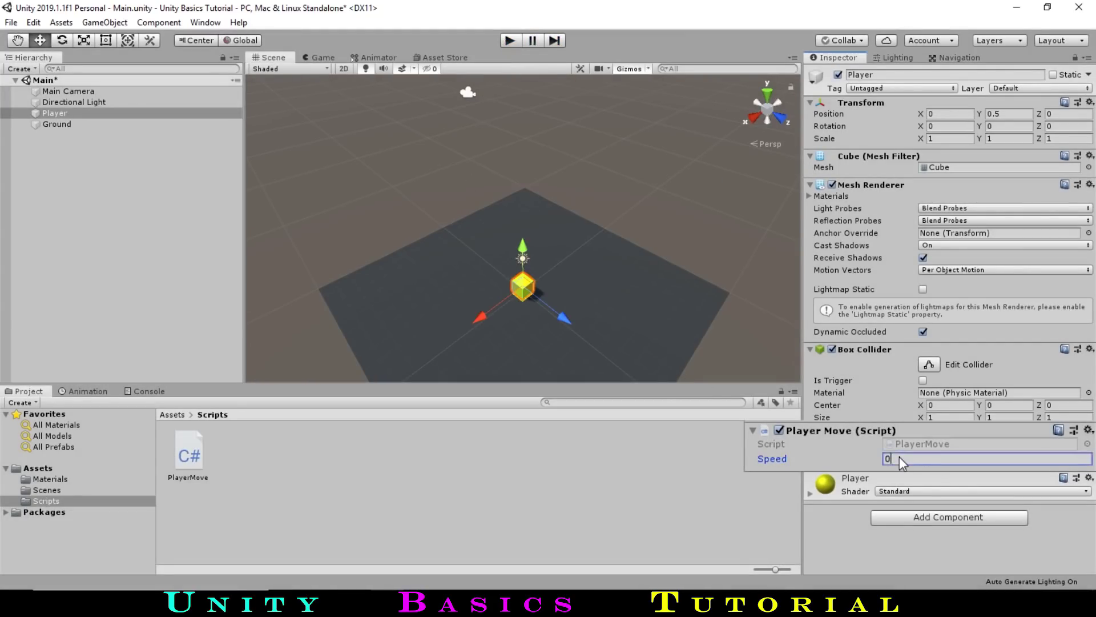
text(10)
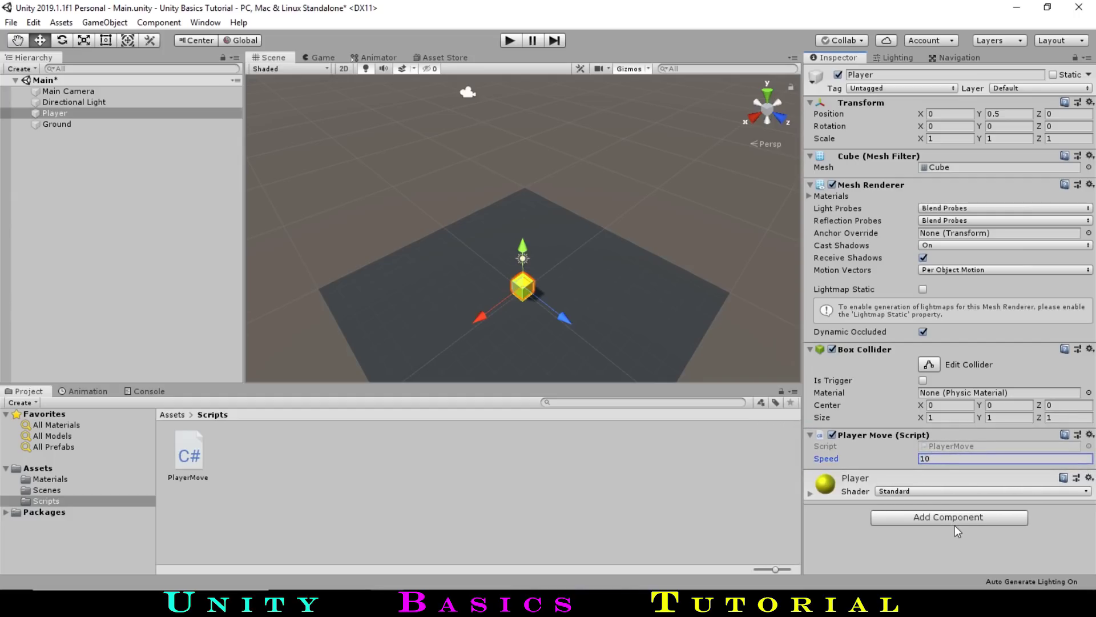
key(ctrl+s)
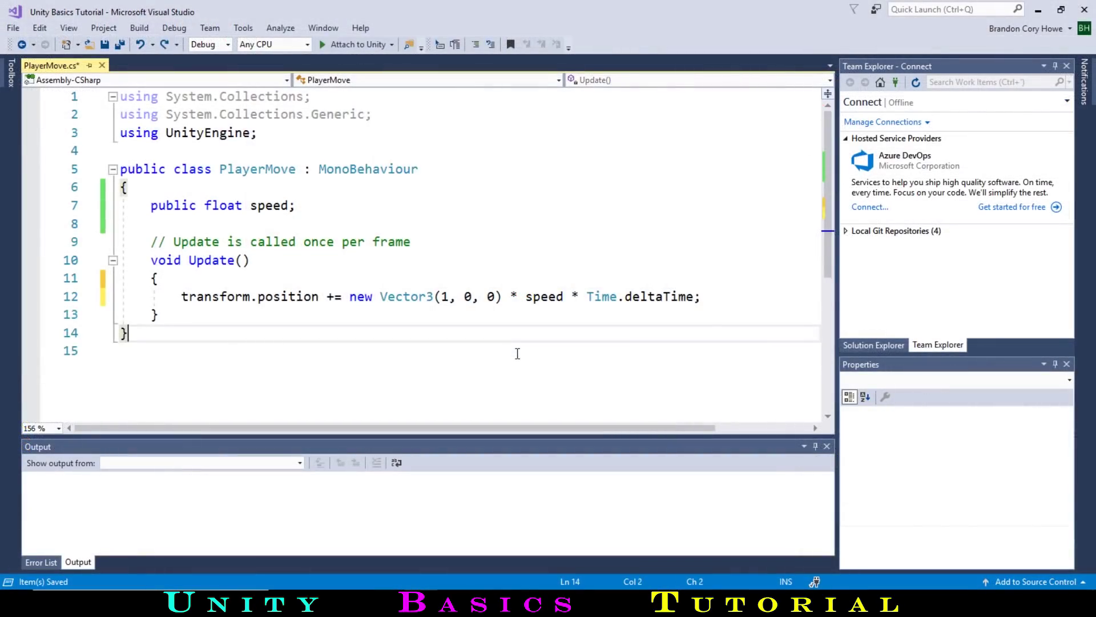
Replace new Vector3(1, 0, 0) with Vector3.right and save the script.
drag(501, 297, 347, 298)
text(Vector)
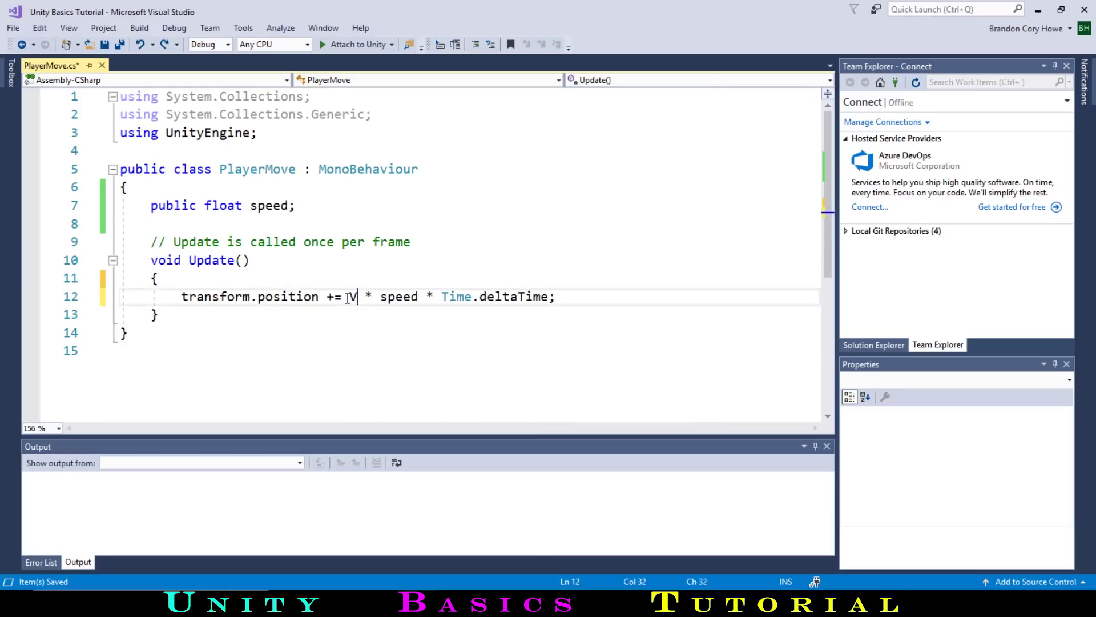
text(3.right)
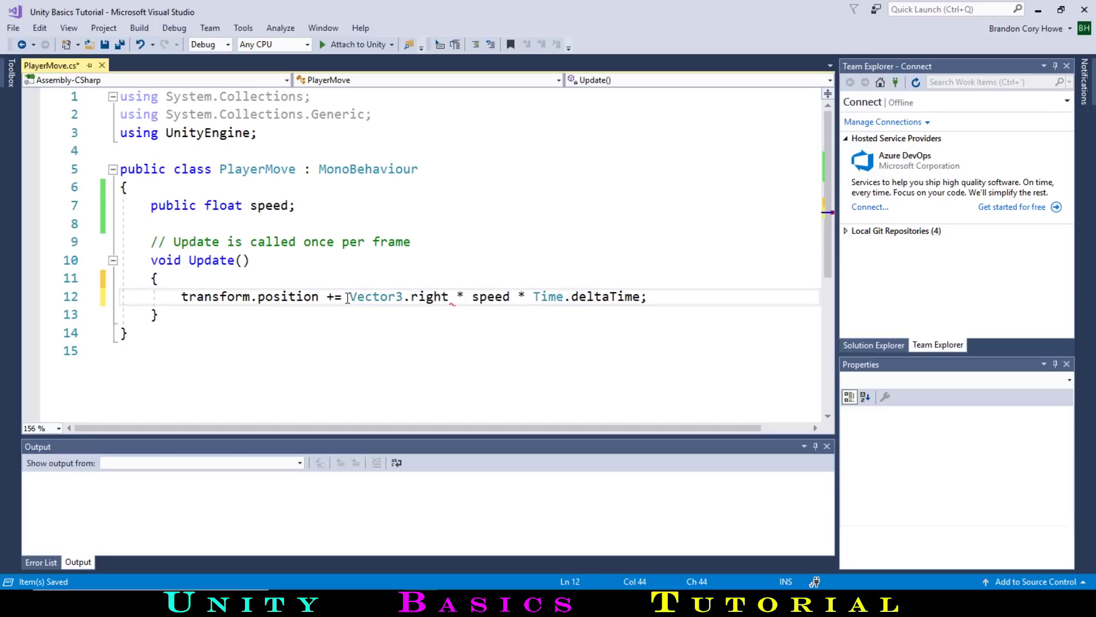
key(ctrl+s)
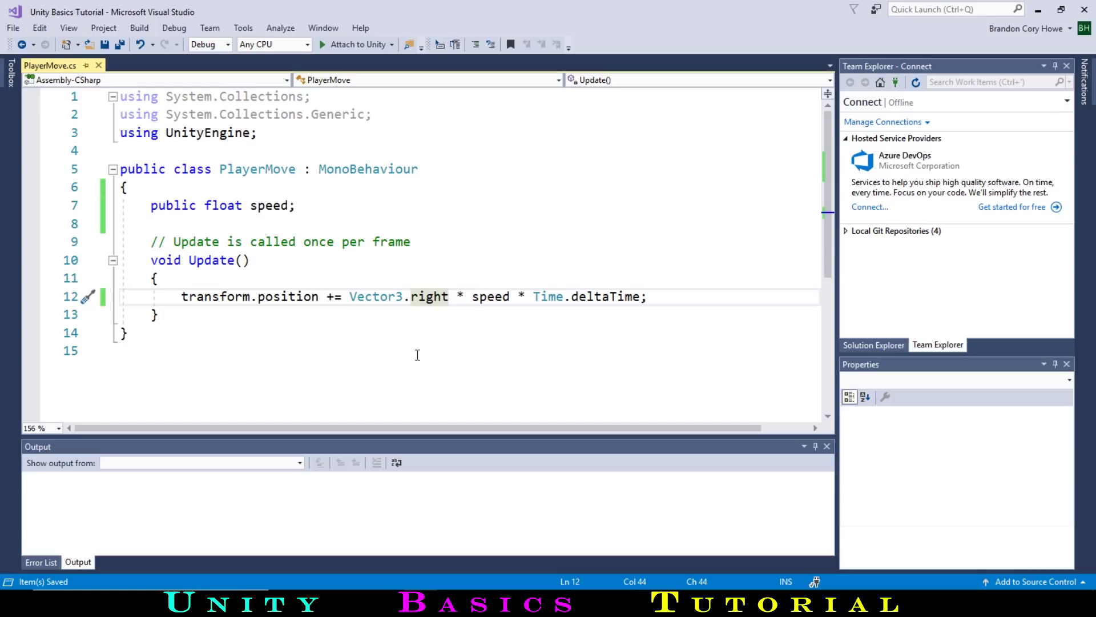
Wrap the movement line in an if (Input.GetKey(KeyCode.D)) { } block.
click(366, 284)
key(Return)
text(i)
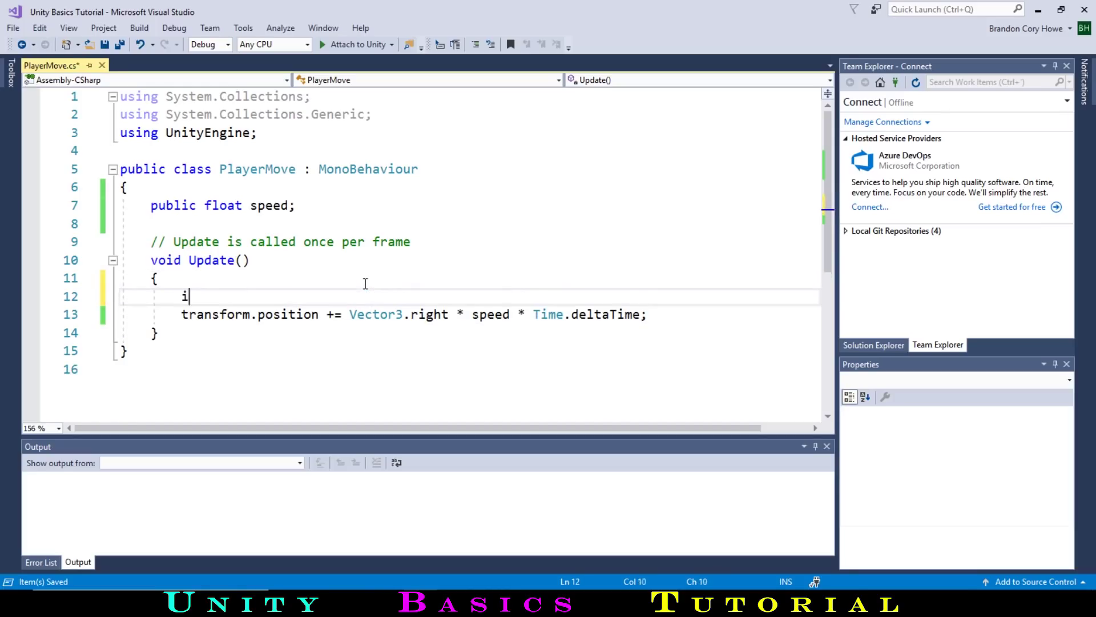
text(f ()
text(Input.)
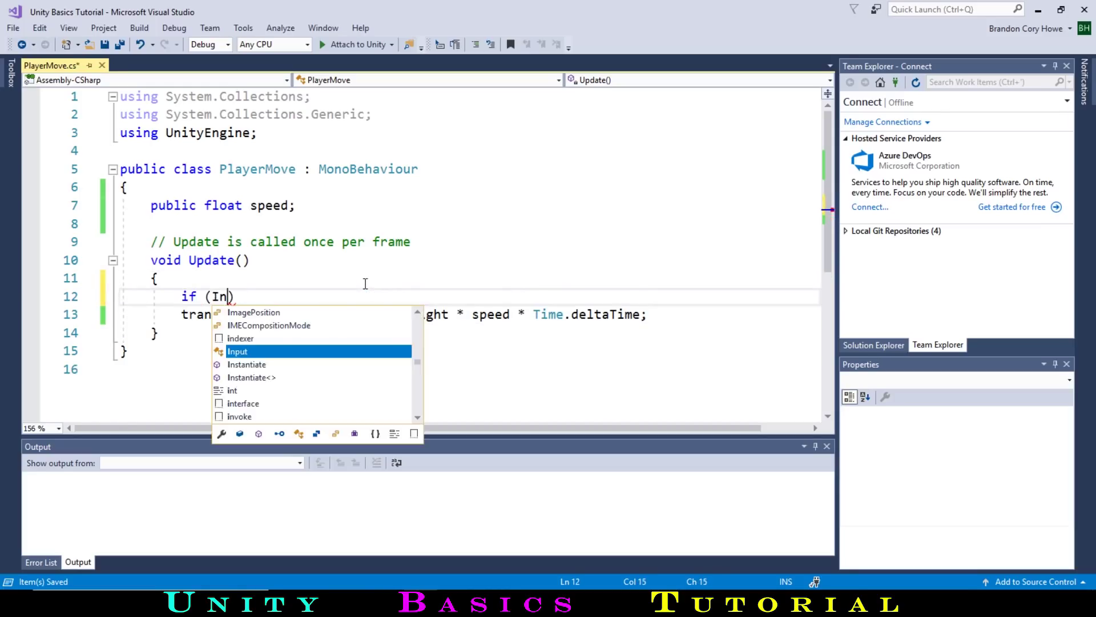
text(GetKey)
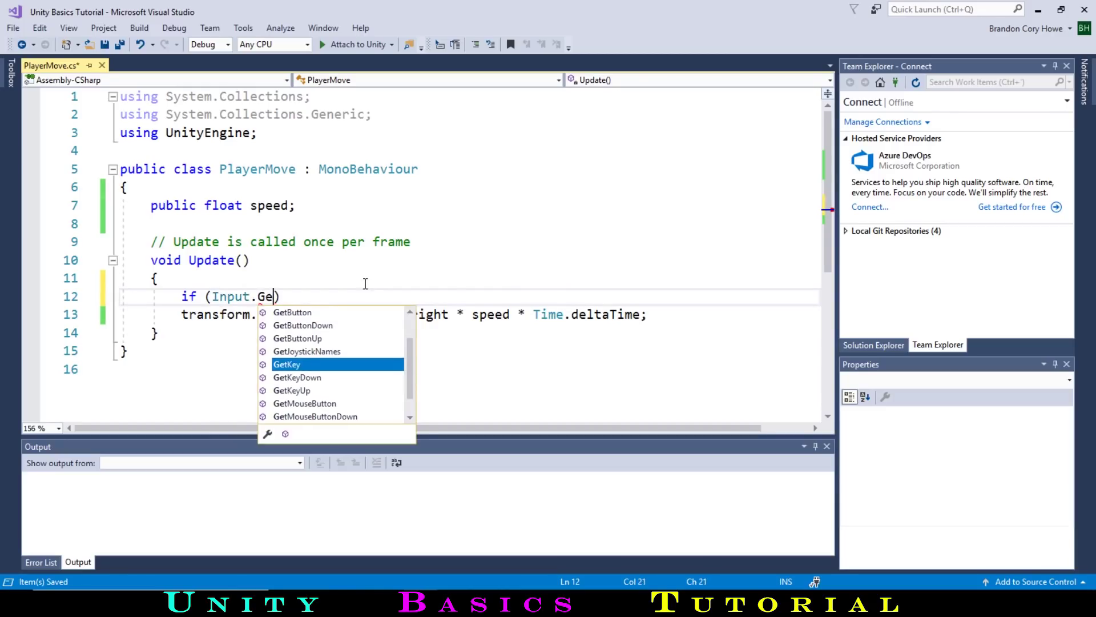
key(Escape)
text(.)
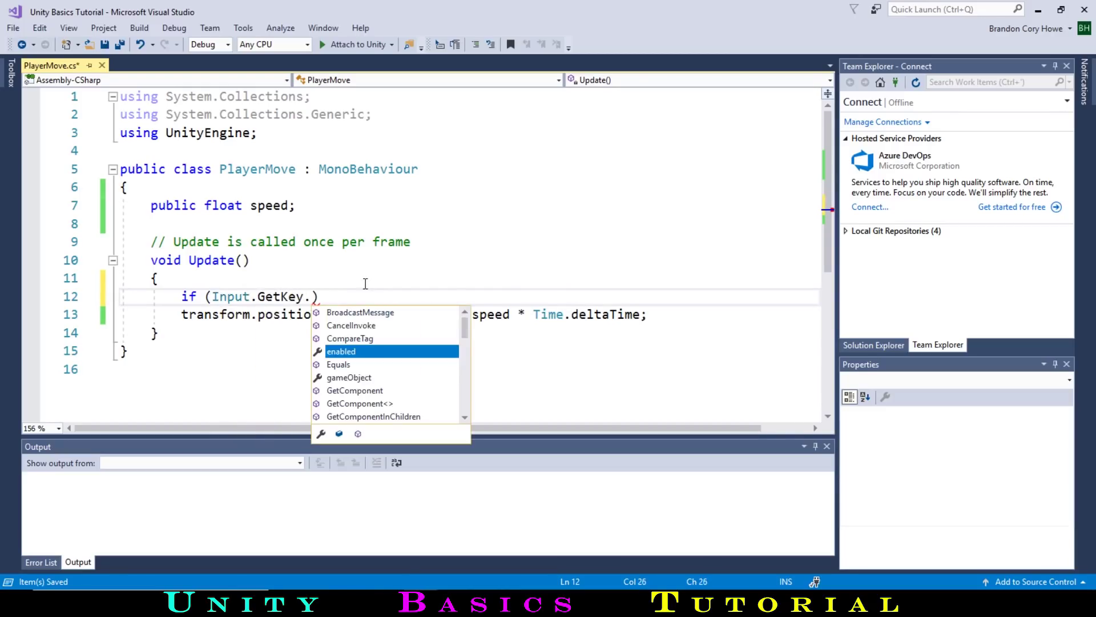
key(BackSpace)
text(()
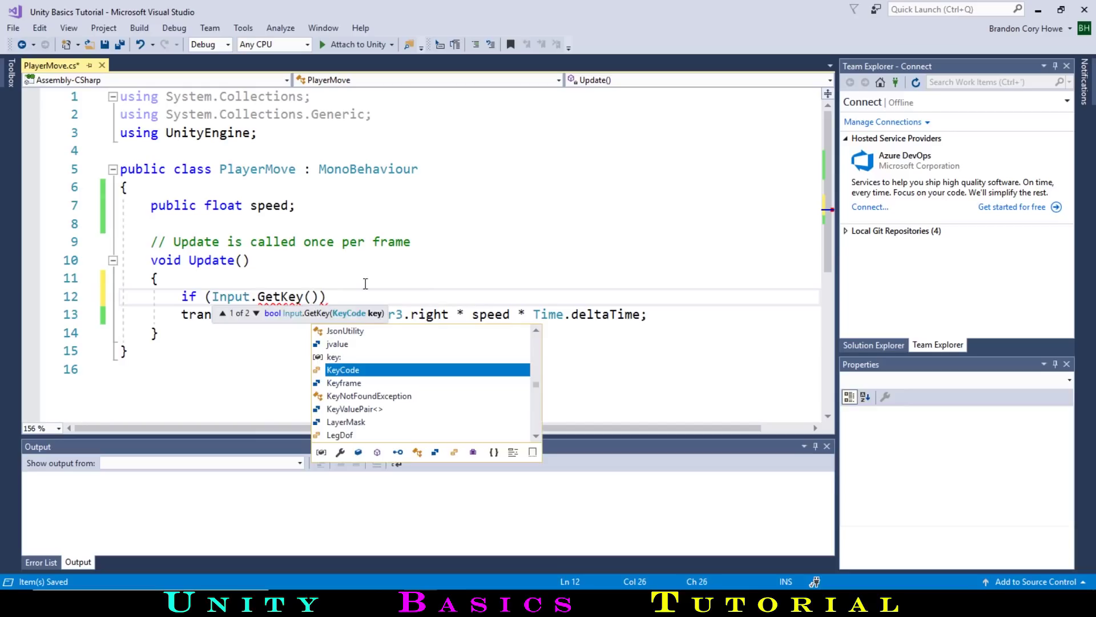
text(keycode)
key(Tab)
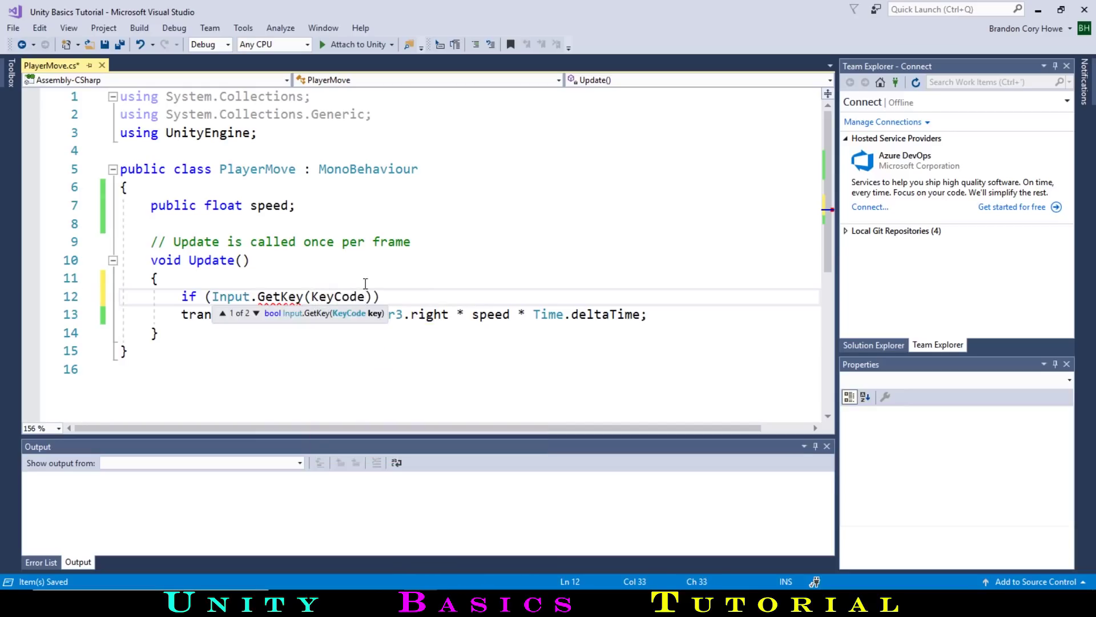
text(.D)
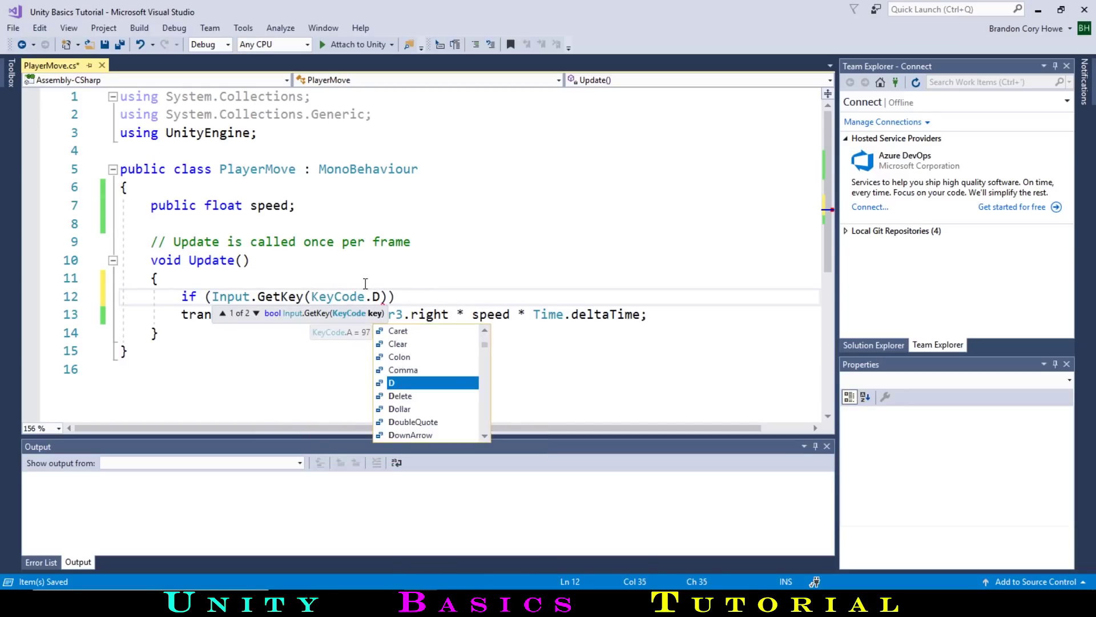
key(Escape)
text()) )
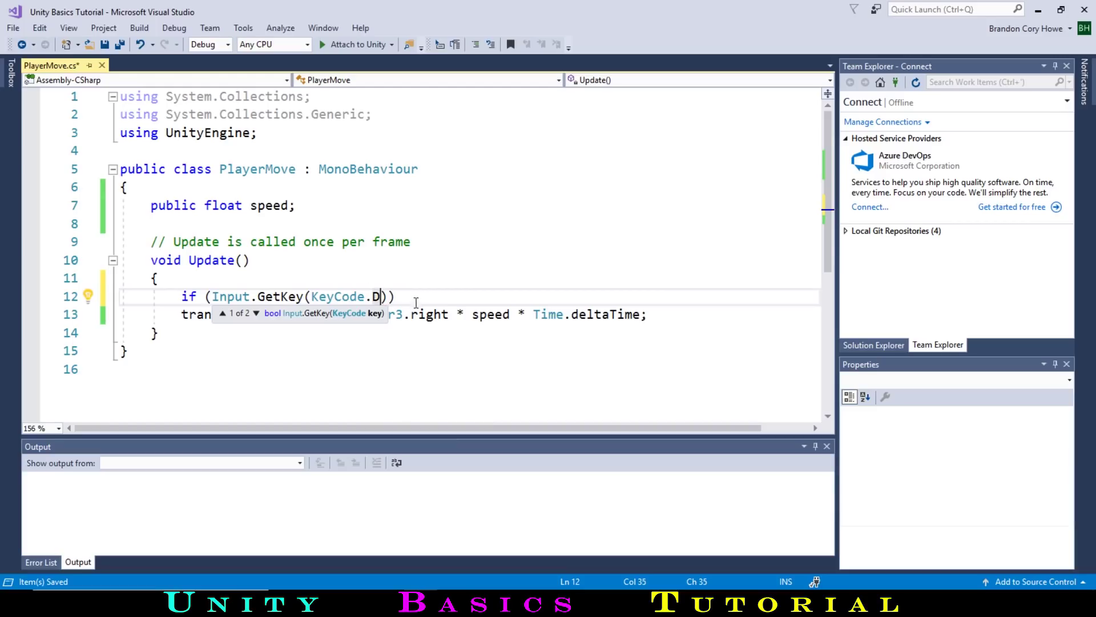
text({ })
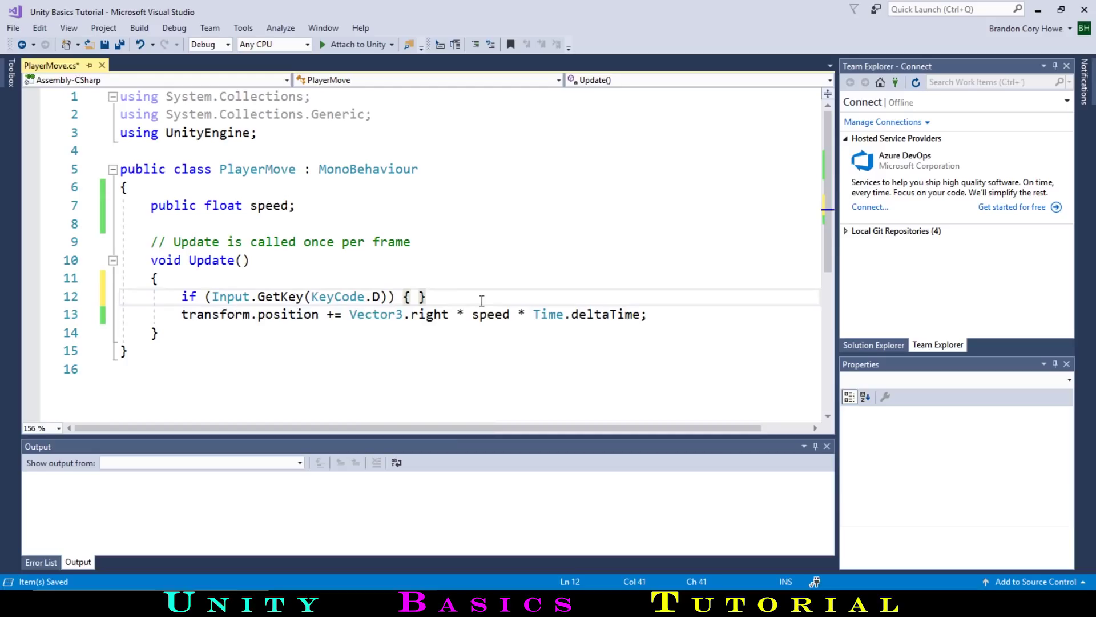
key(BackSpace)
key(BackSpace)
click(650, 316)
key(Return)
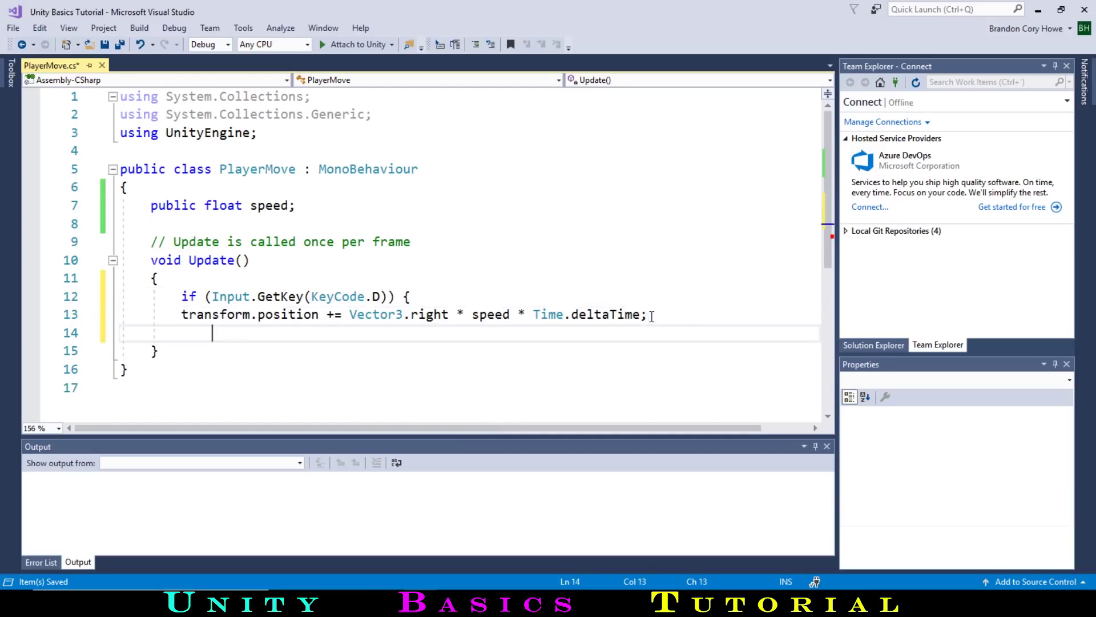
text(})
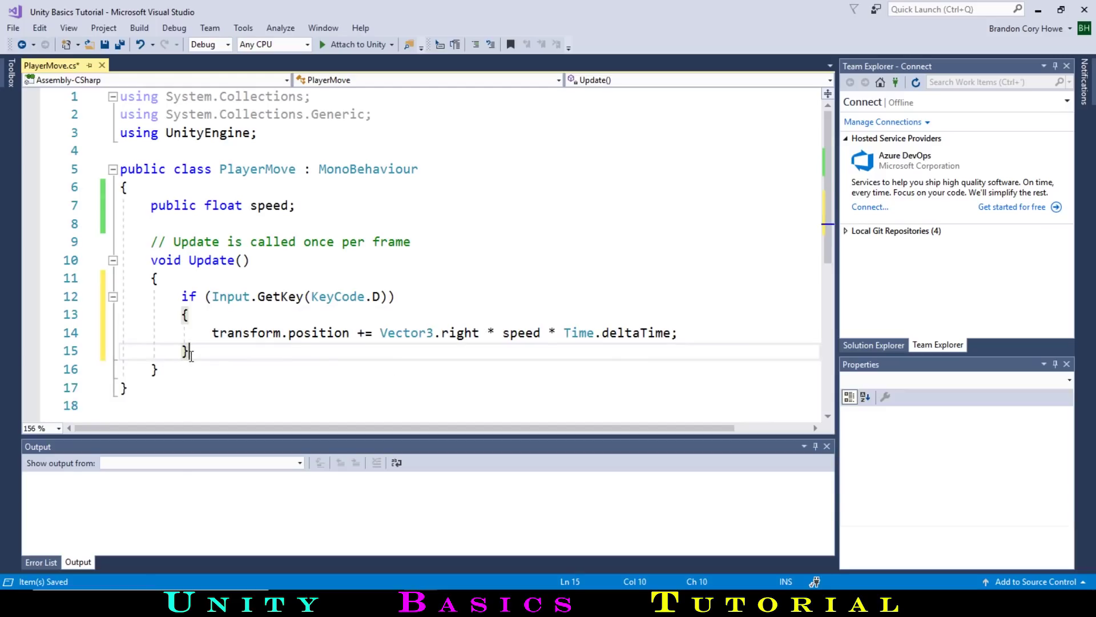
Duplicate the D-key if block above itself and change the copy's key to KeyCode.A.
drag(190, 352, 114, 294)
key(ctrl+c)
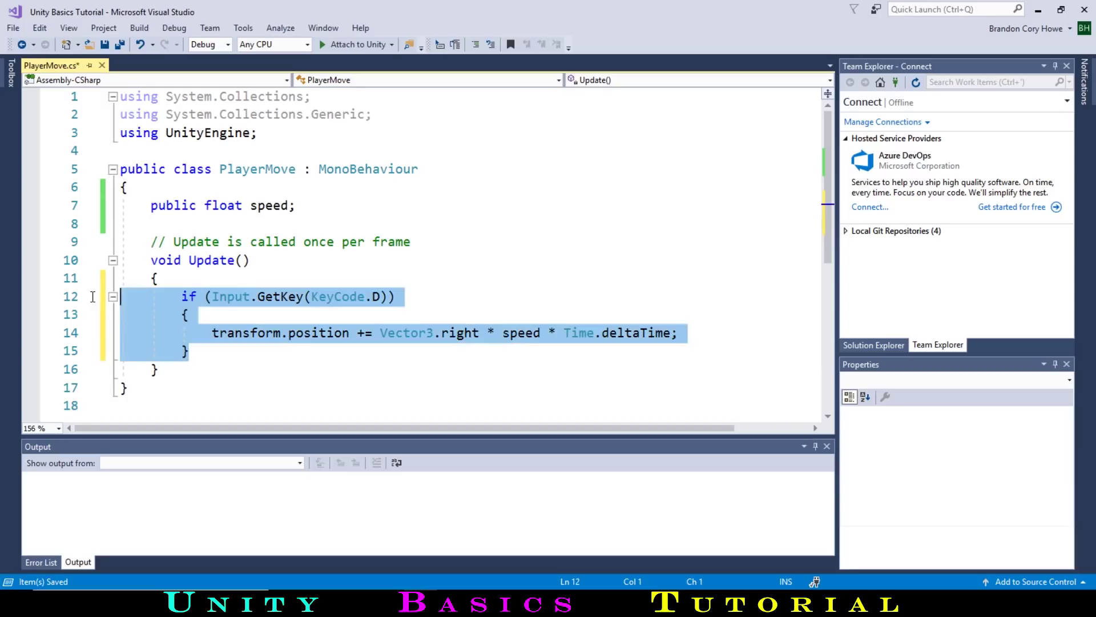
click(177, 278)
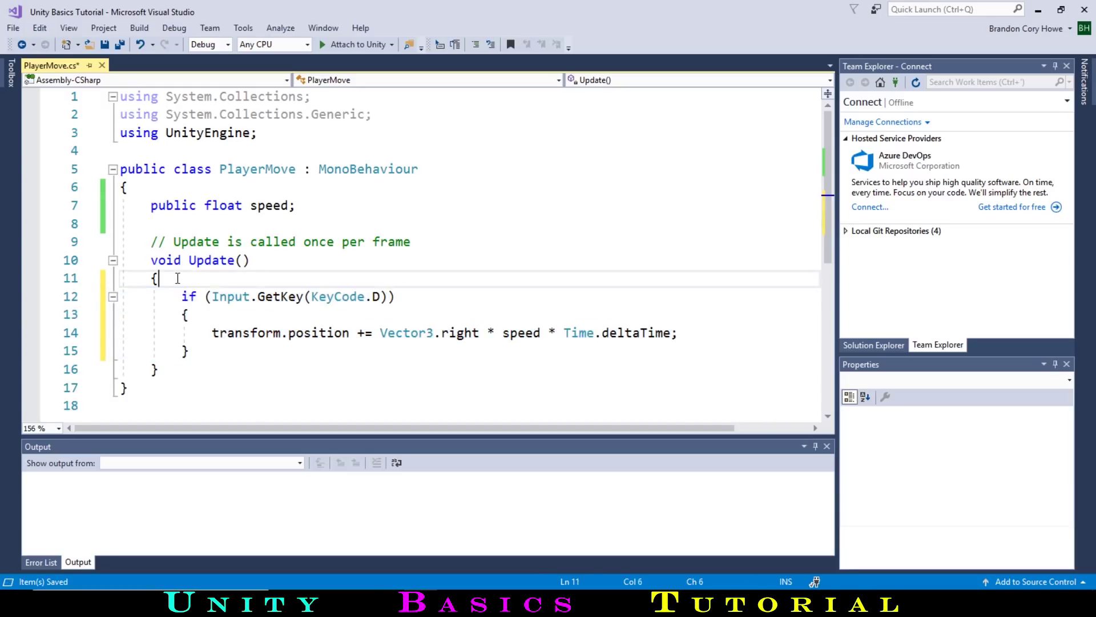
key(Return)
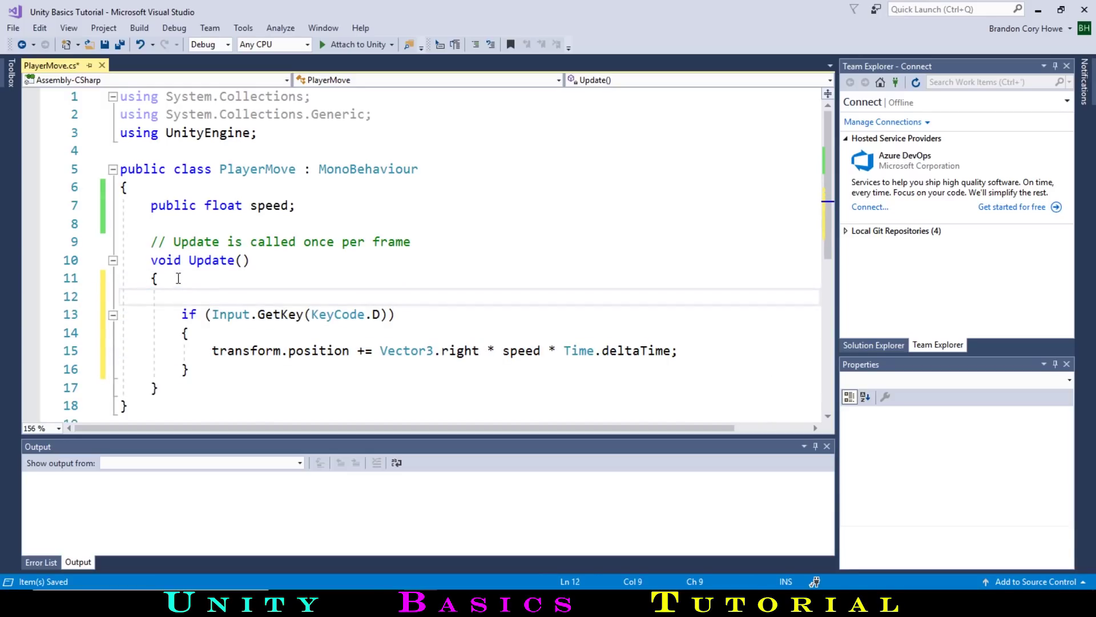
key(ctrl+v)
scroll(323, 239, down, 2)
scroll(363, 231, up, 1)
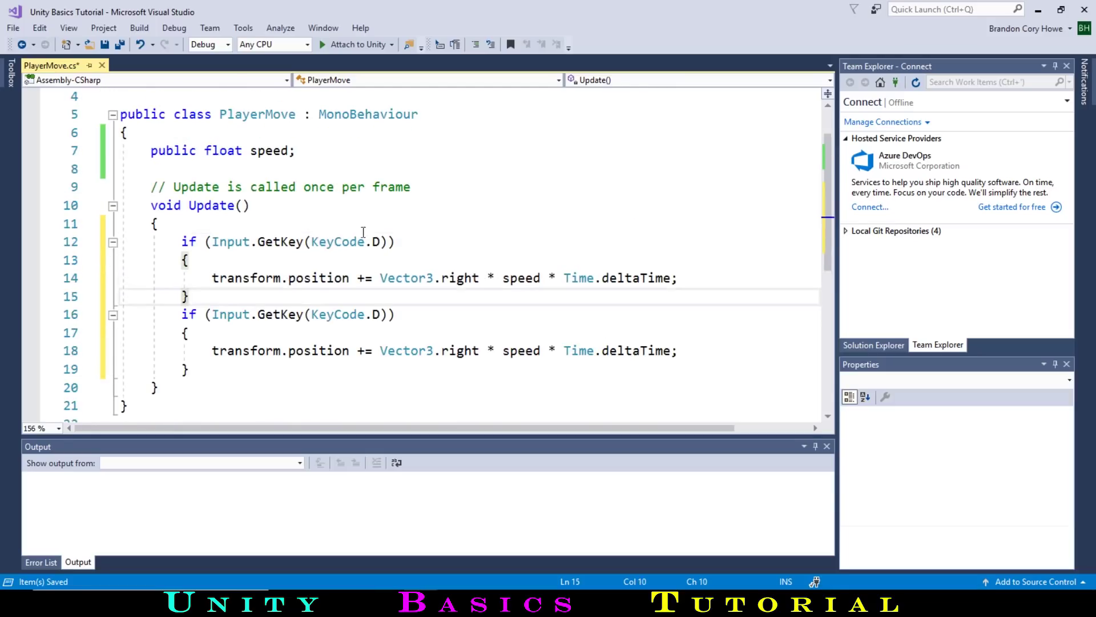
click(381, 244)
key(BackSpace)
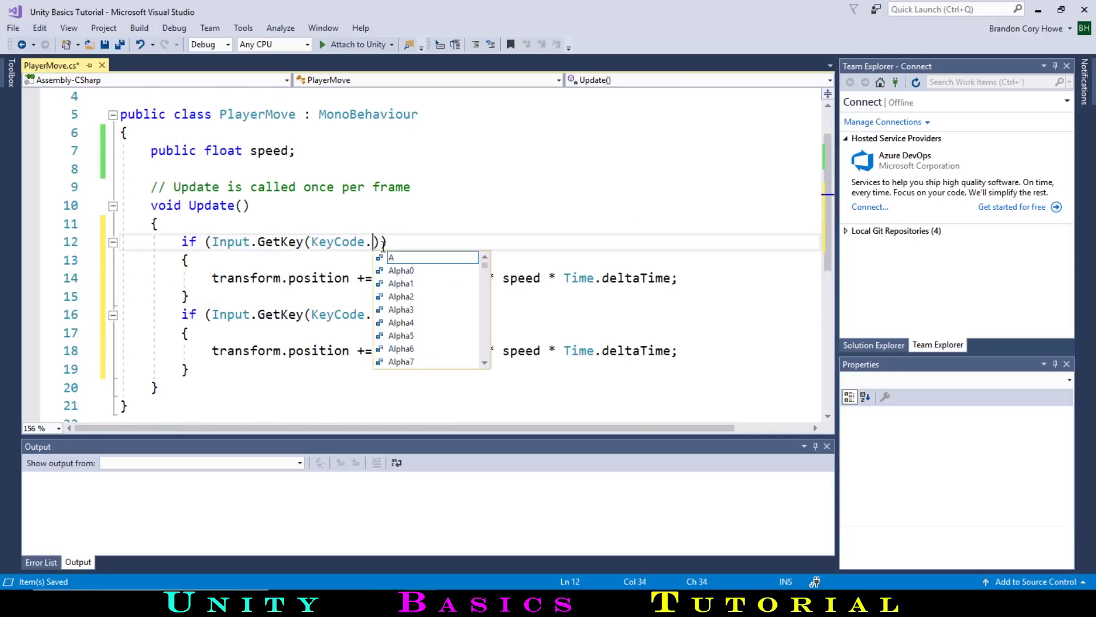
text(A)
key(Escape)
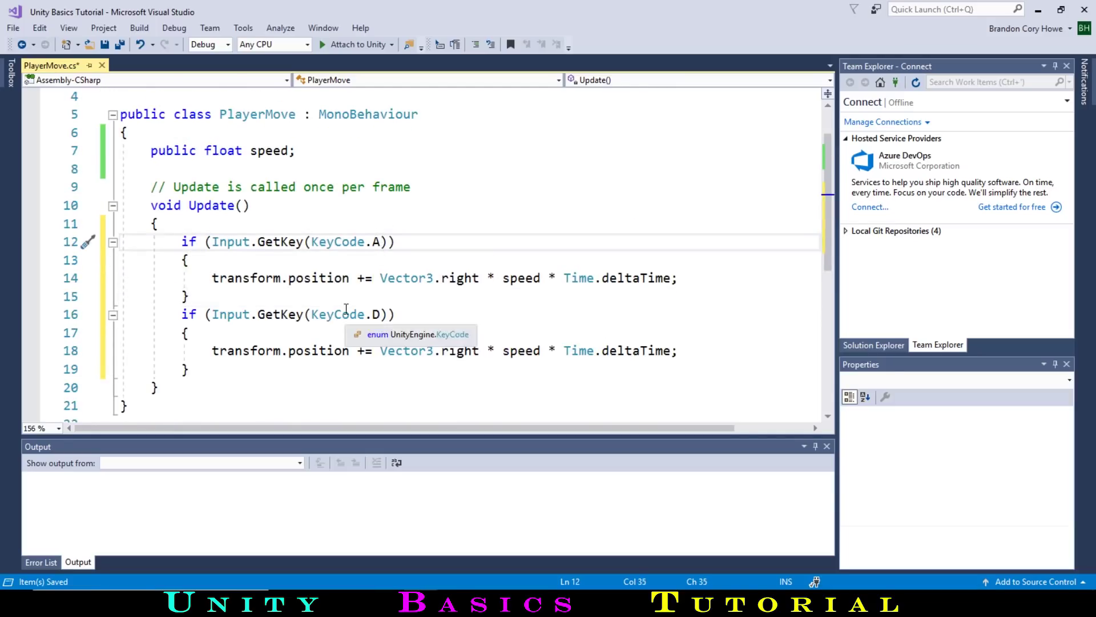
Make the A branch move by -speed and turn the D branch into else if.
click(503, 279)
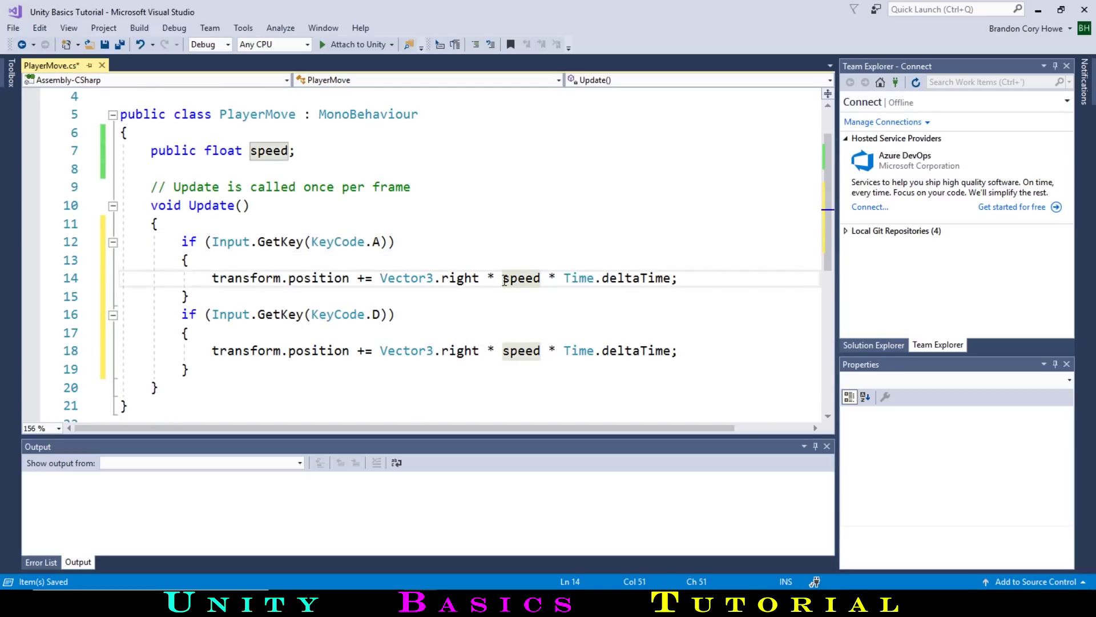
text(-)
click(512, 320)
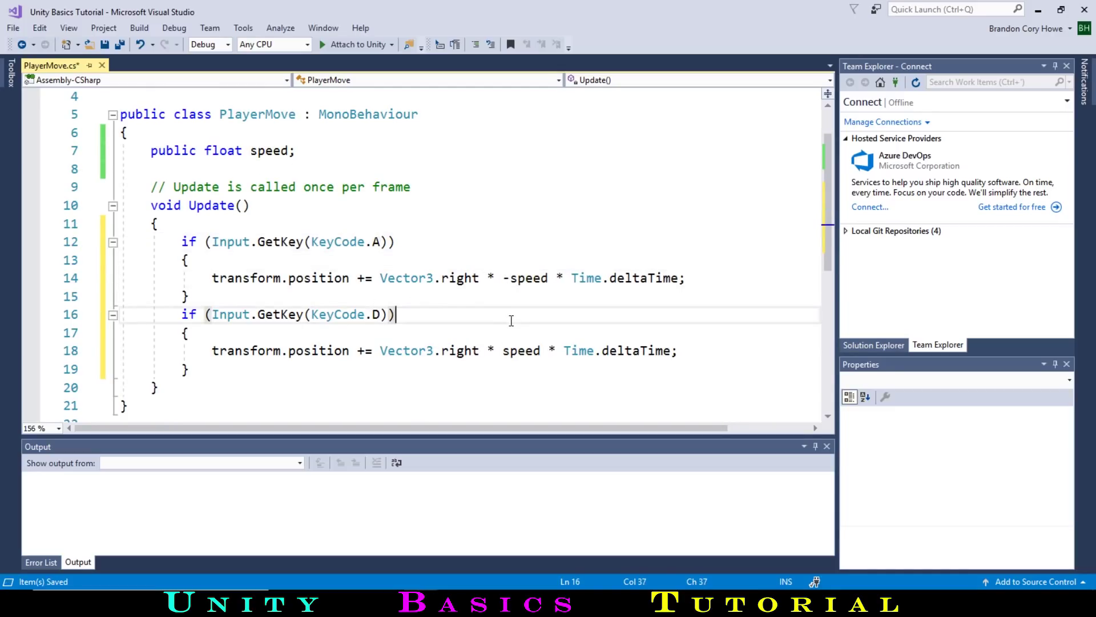
click(182, 314)
text(else)
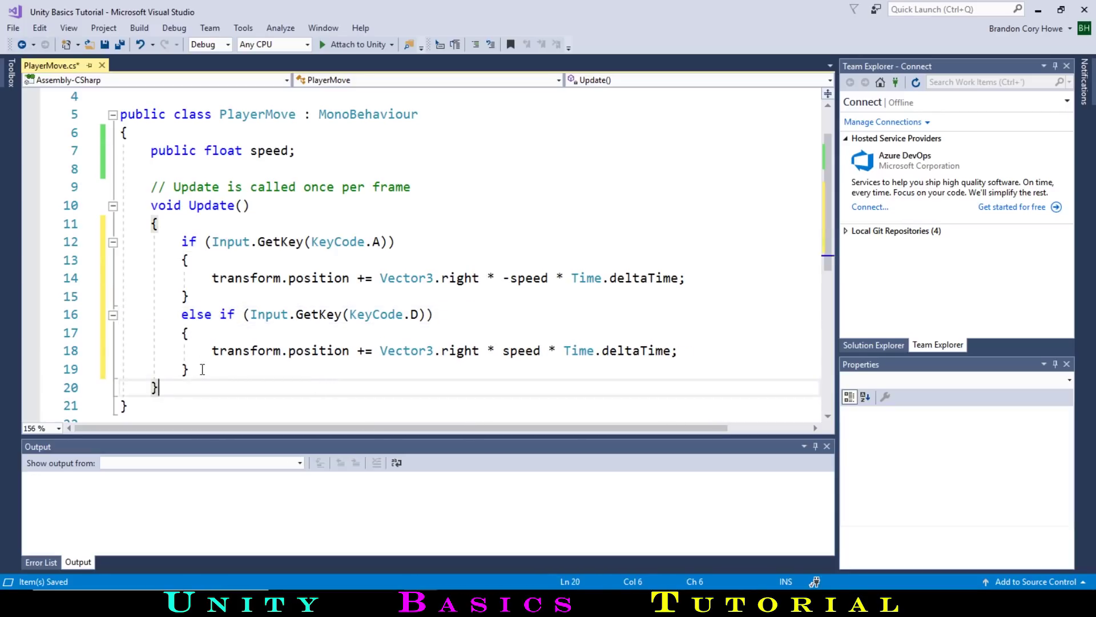
Duplicate the A/D if–else if block below and change the copy's keys to W and S.
drag(201, 370, 114, 242)
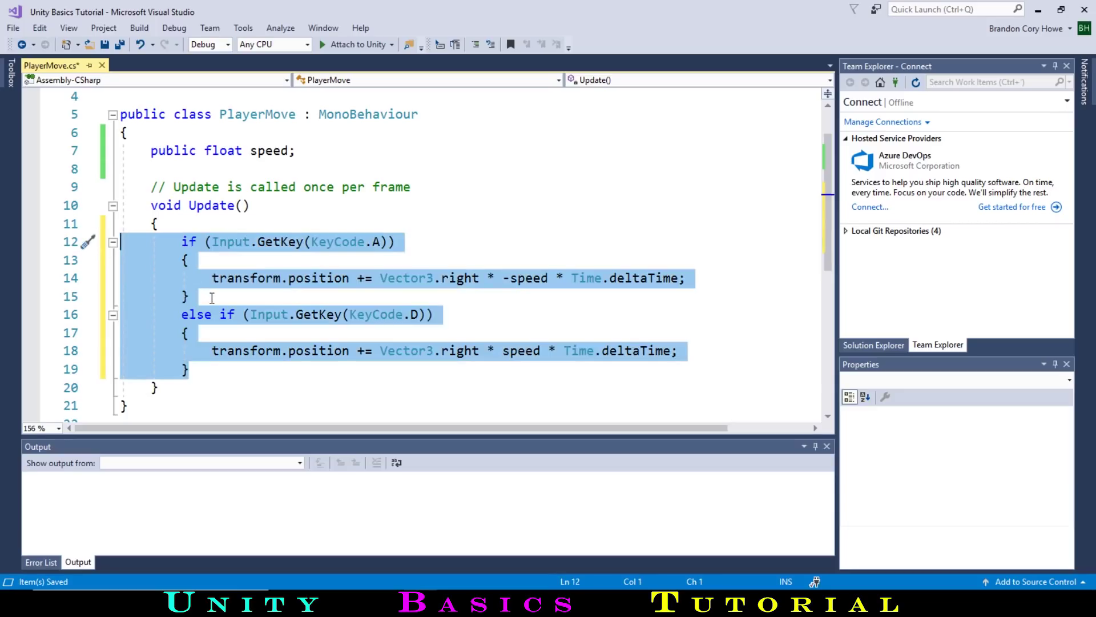
key(ctrl+c)
click(219, 378)
key(Return)
key(Return)
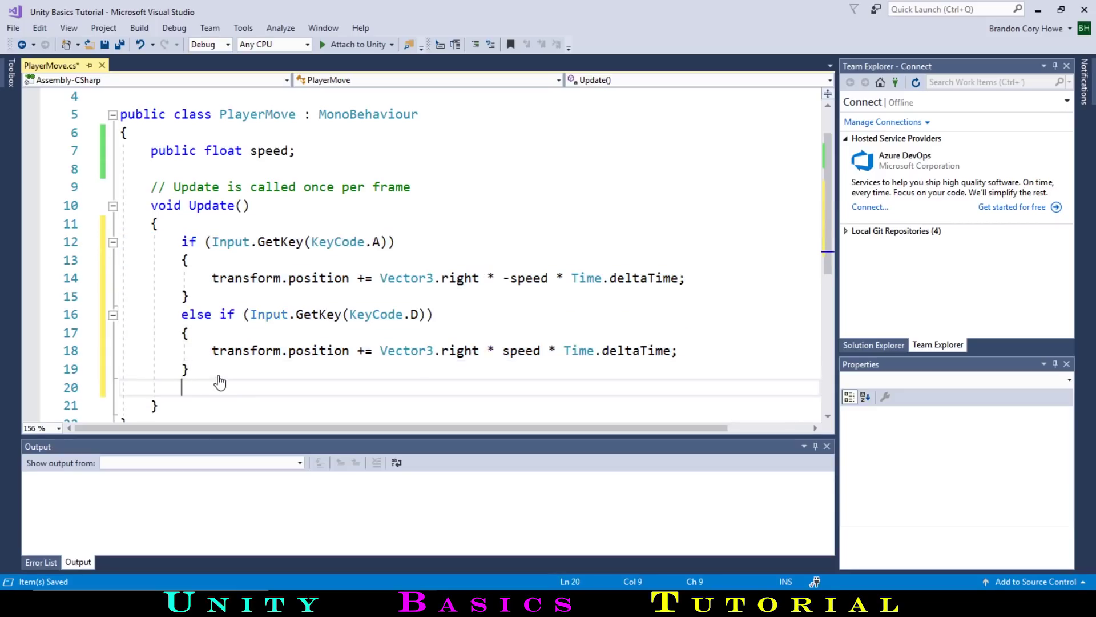
key(ctrl+v)
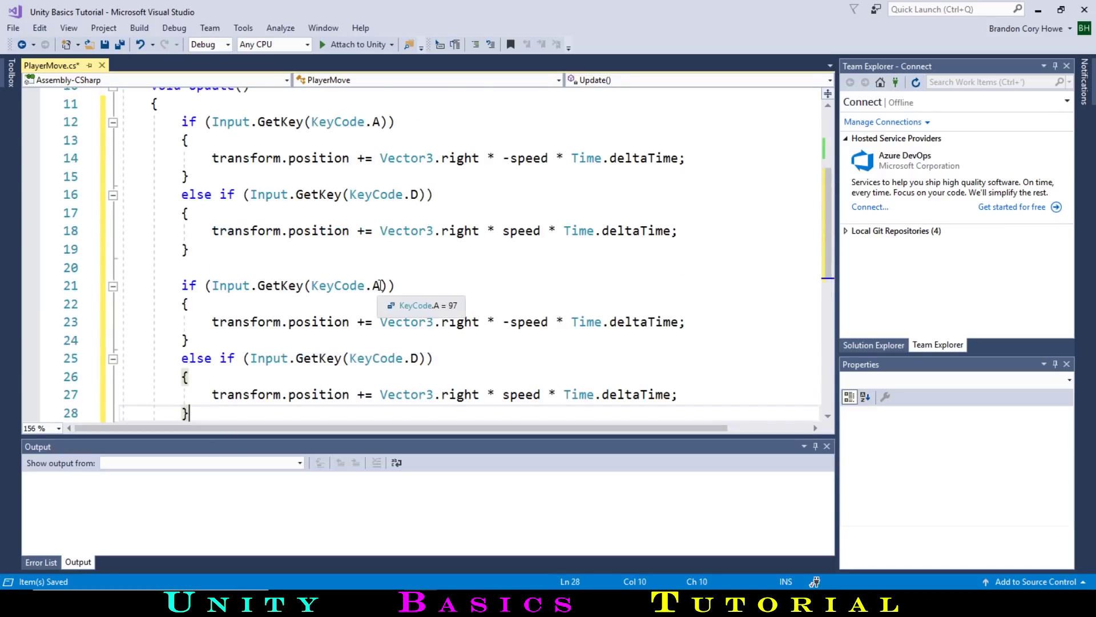
click(382, 285)
key(BackSpace)
text(W)
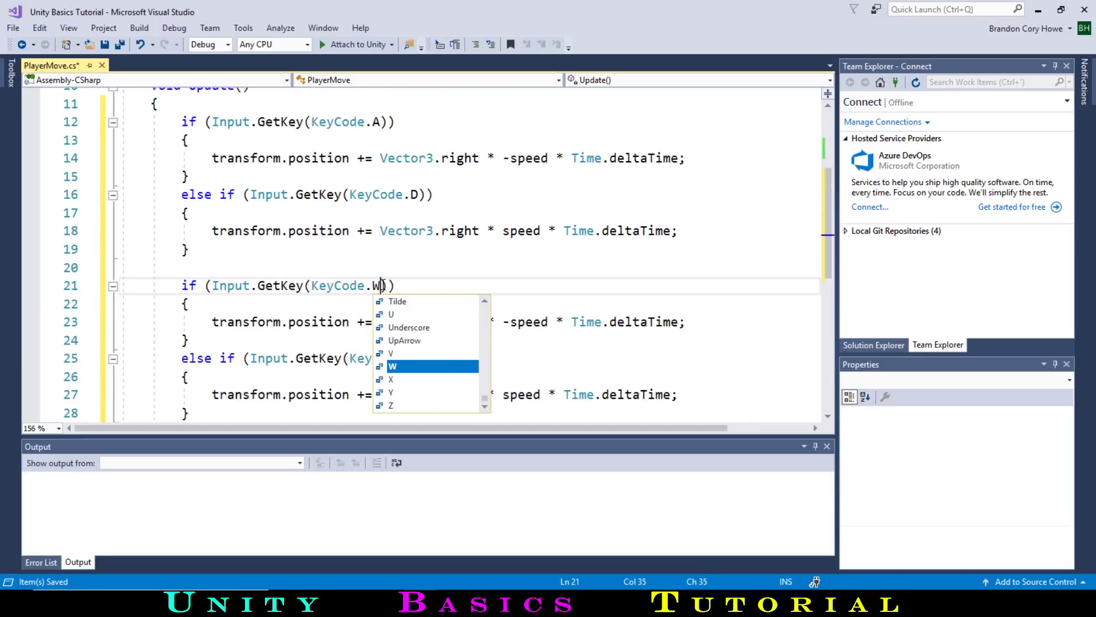
key(Escape)
click(421, 358)
key(BackSpace)
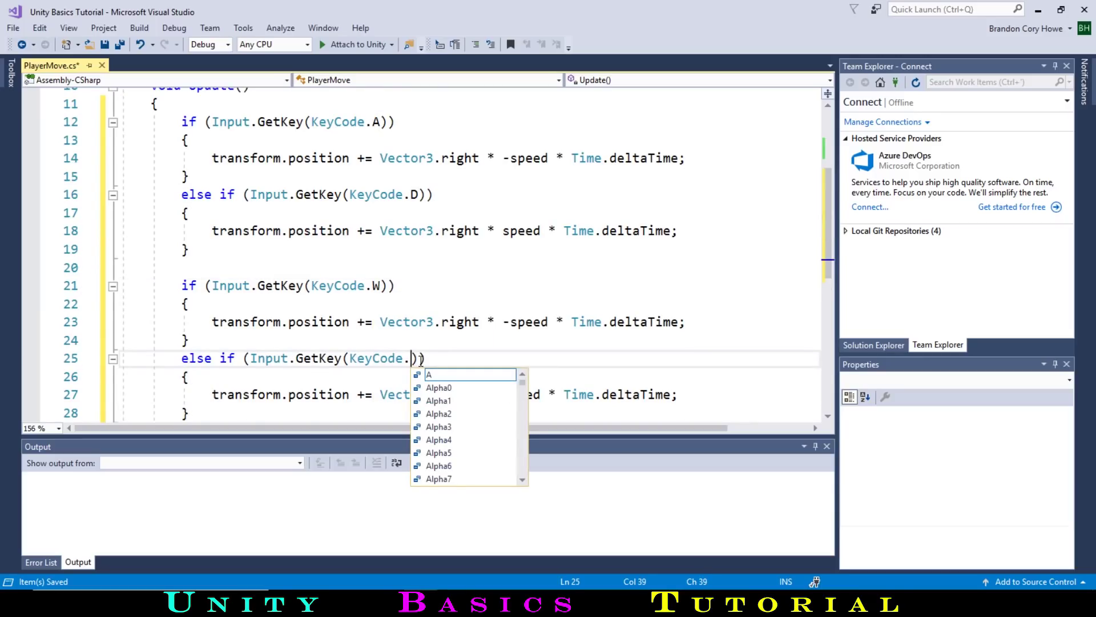
text(S)
key(Escape)
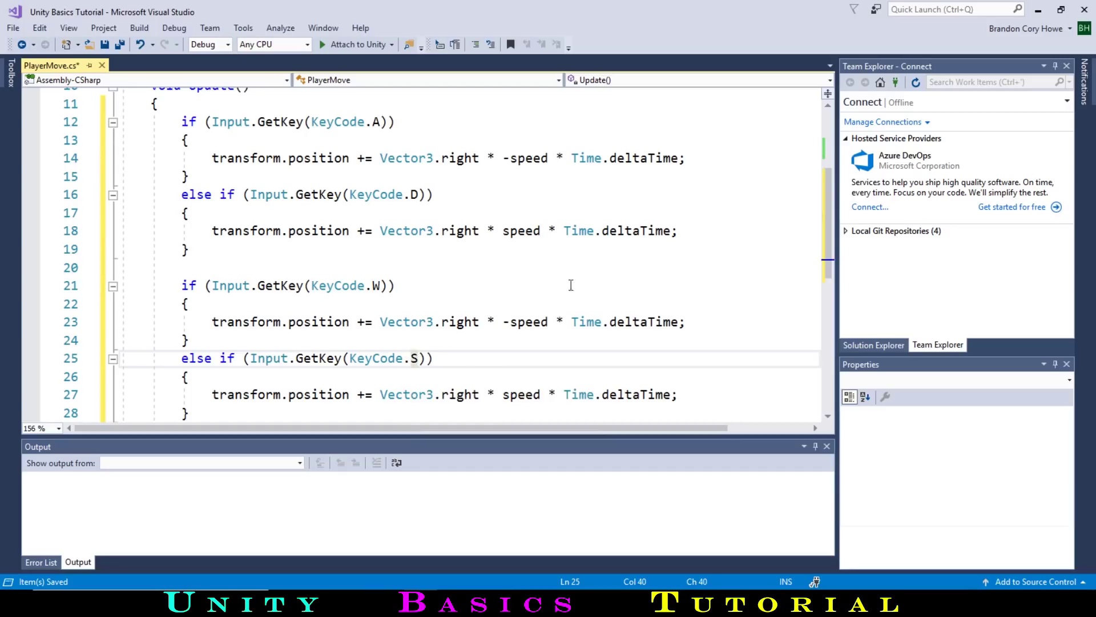
Change the direction on lines 23 and 27 from Vector3.right to Vector3.forward.
double_click(473, 322)
text(for)
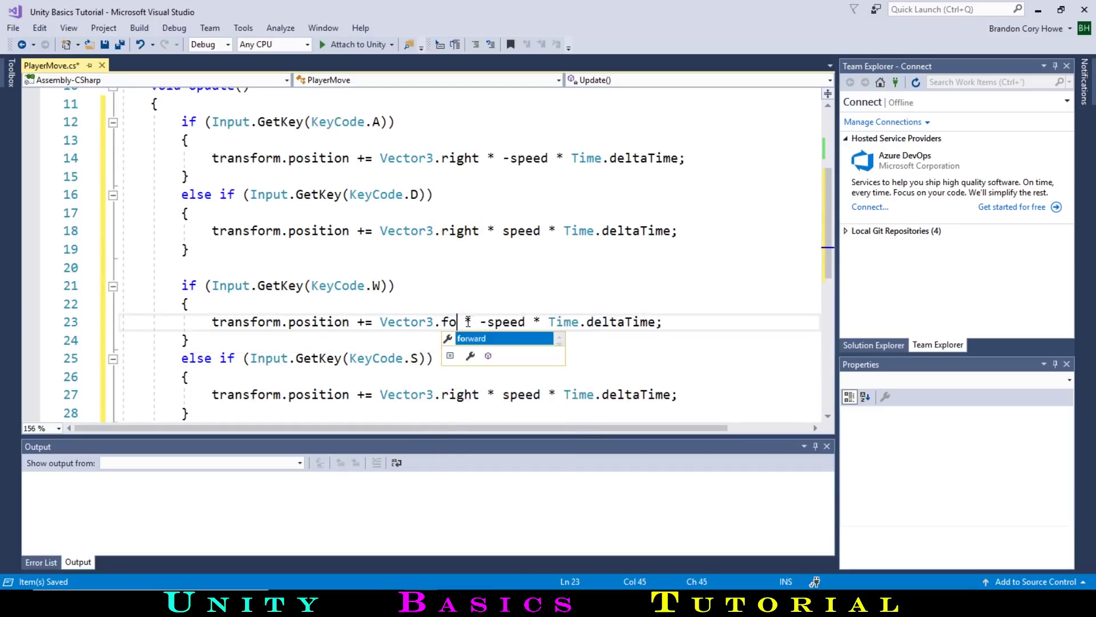
key(Tab)
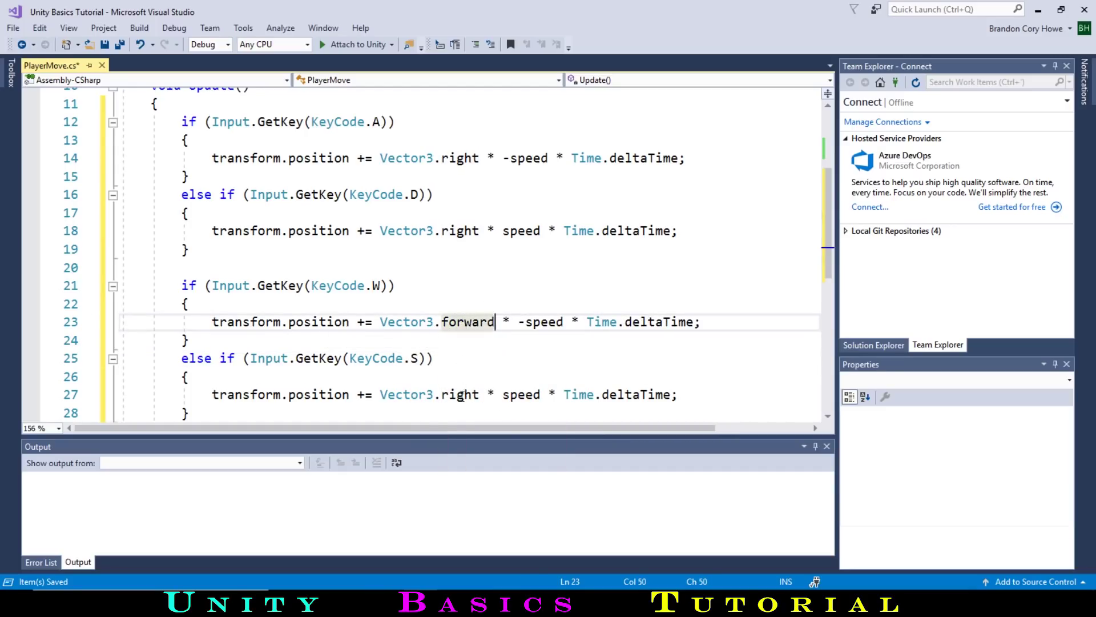
double_click(459, 395)
text(for)
key(Tab)
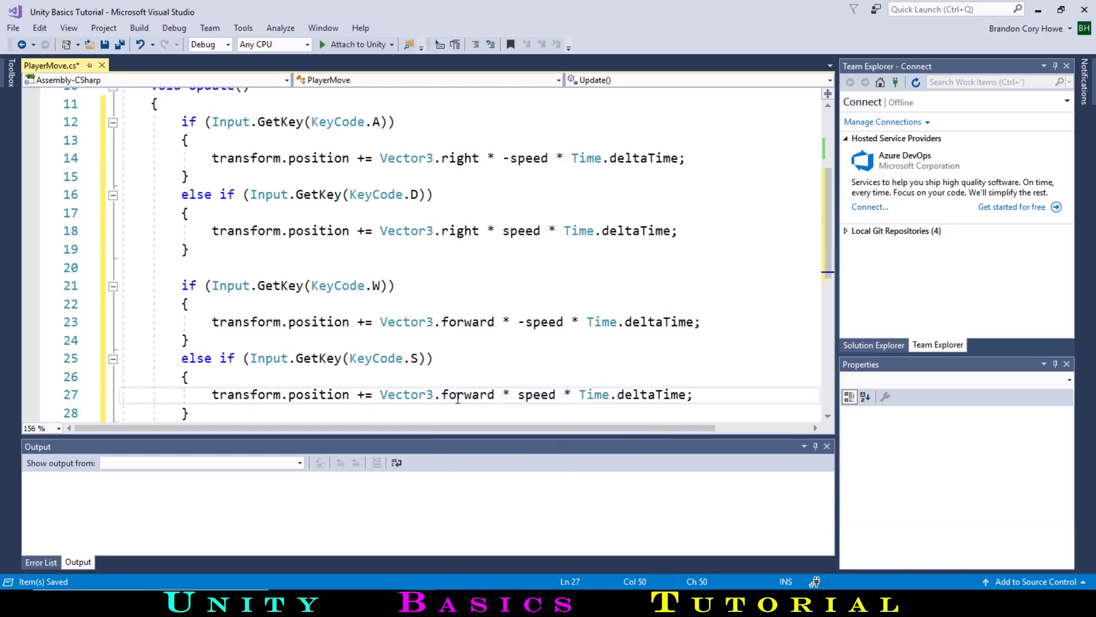
Make W move by speed and S by -speed, then save PlayerMove.
click(525, 321)
key(BackSpace)
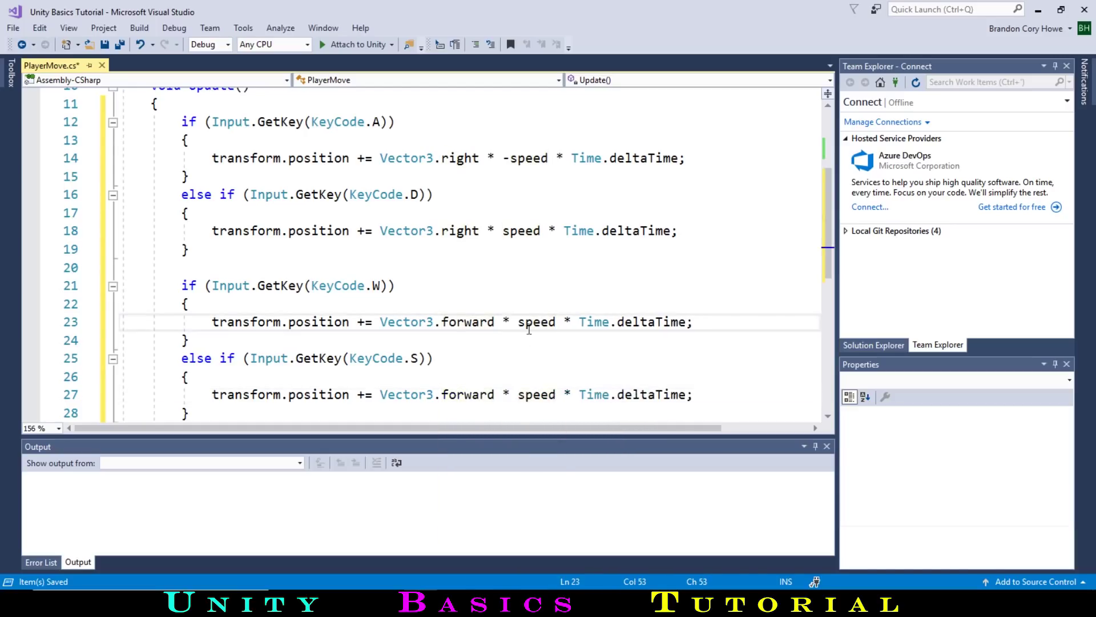
click(520, 394)
text(-)
scroll(697, 311, down, 2)
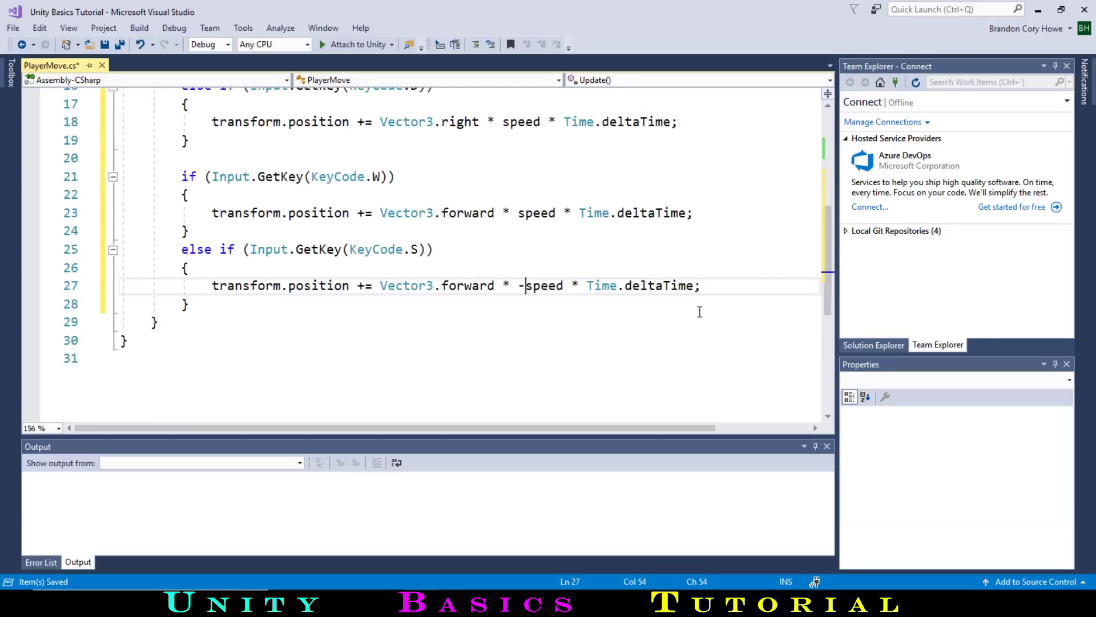
scroll(700, 311, up, 4)
scroll(700, 312, down, 3)
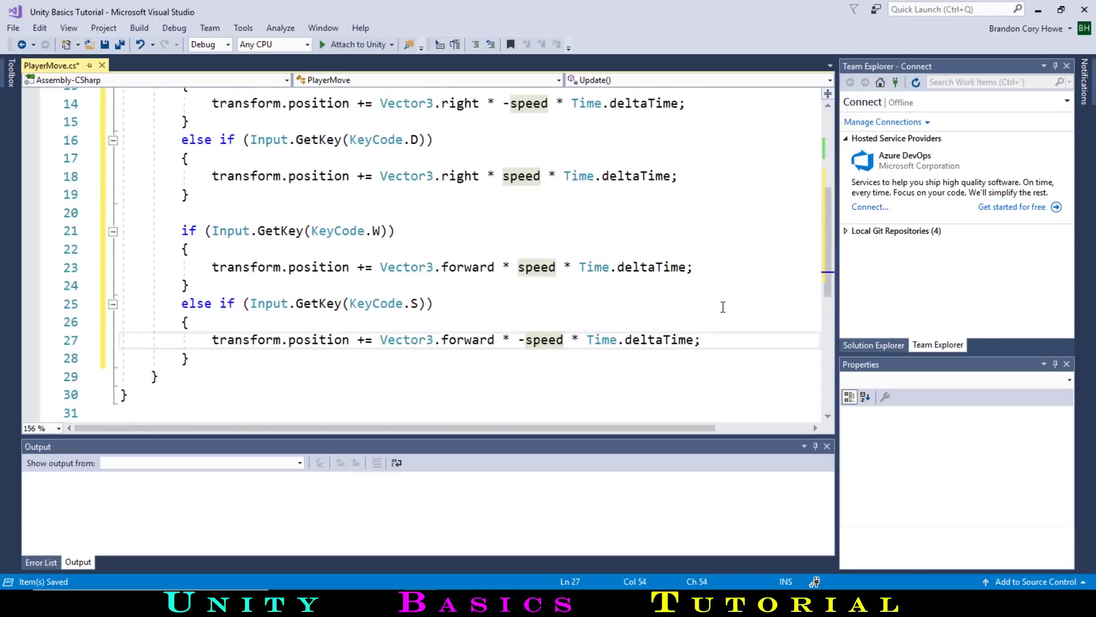
key(ctrl+s)
key(alt+Tab)
Play the scene and drive the cube left, right, forward and back to about (-10.97, 0.5, 5.37).
key(ctrl+p)
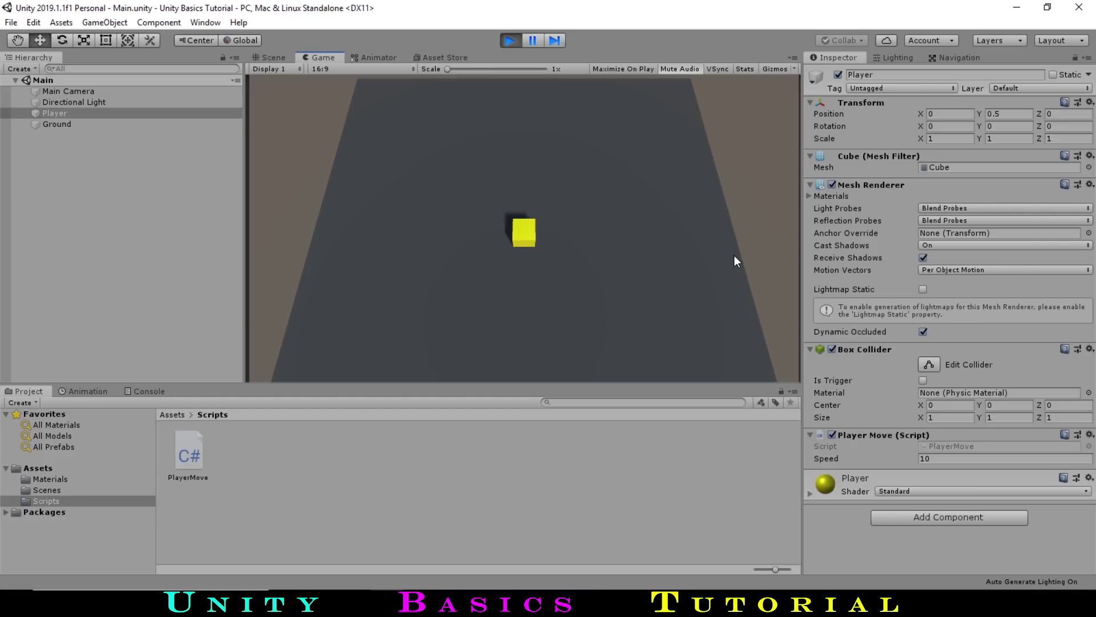
key(Left)
key(Right)
key(Up)
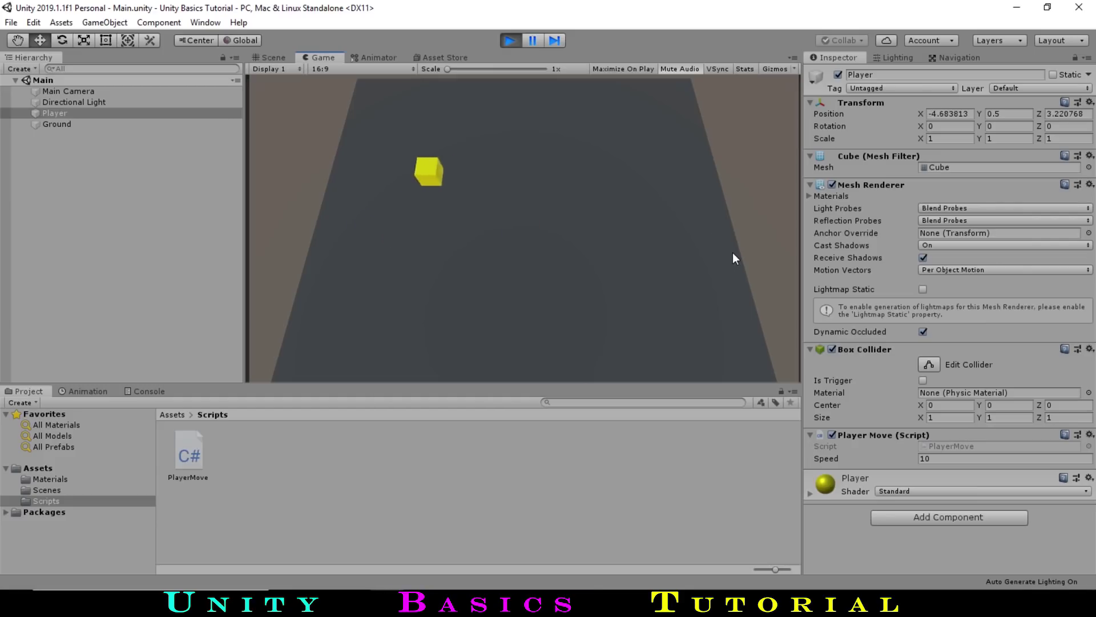
key(Down)
key(Right)
key(Up)
key(Left)
key(Down)
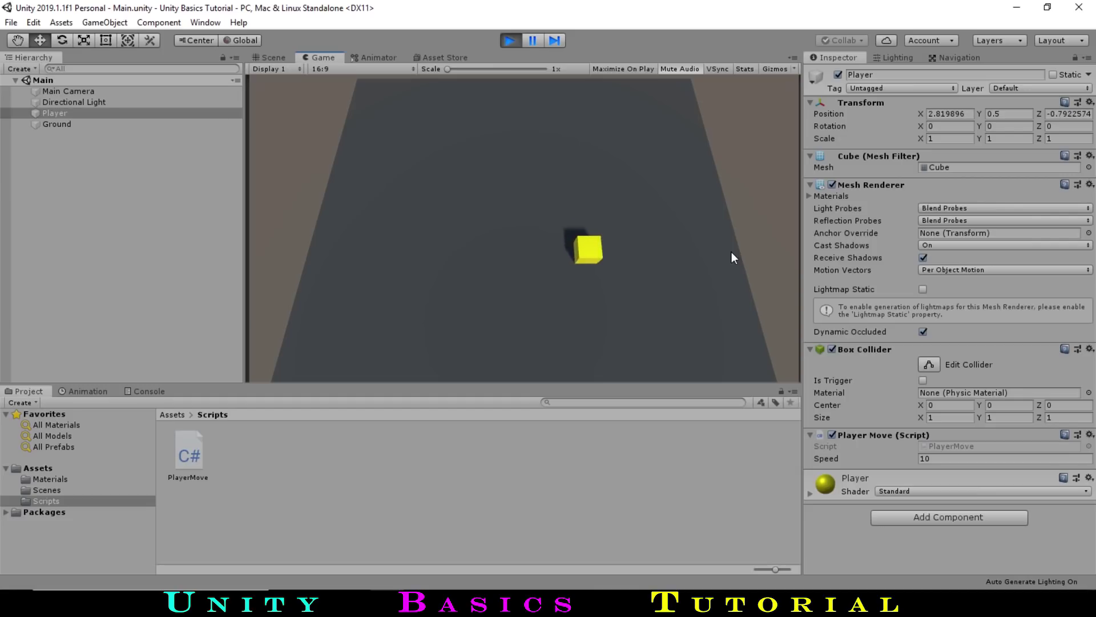
key(Left)
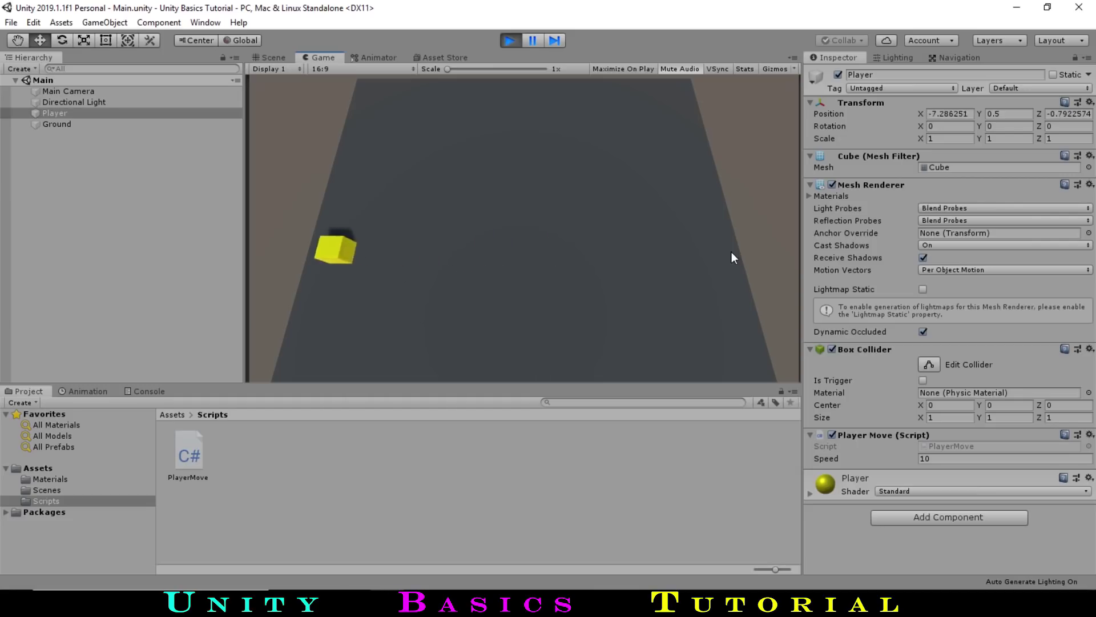
key(Up)
key(Up)
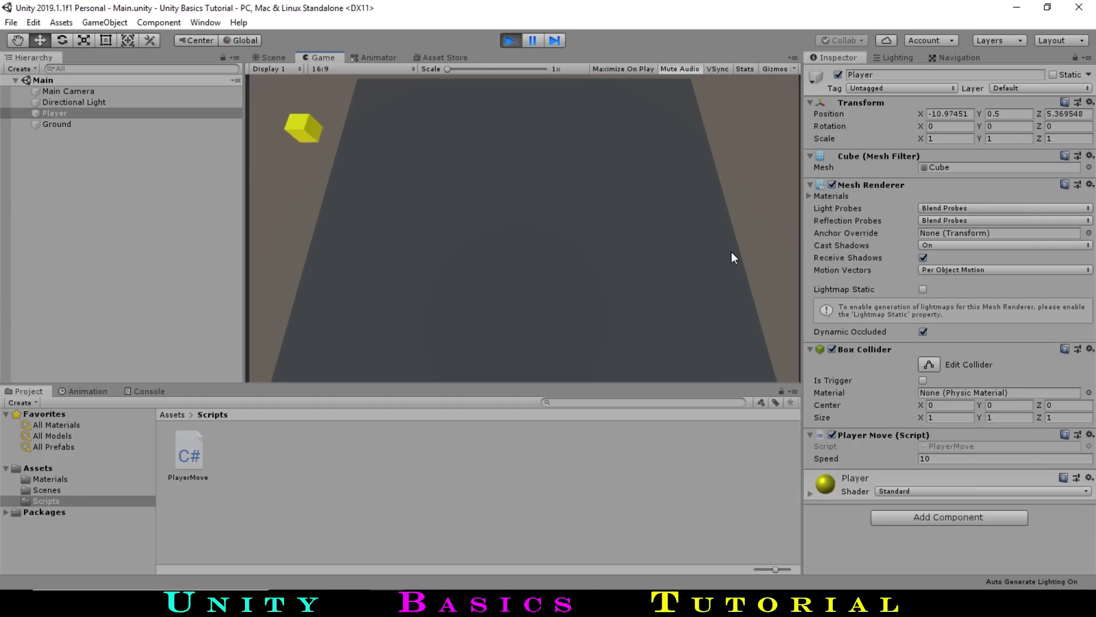
Stop play, add a Rigidbody to Player, and freeze its rotation on X, Y and Z.
click(519, 44)
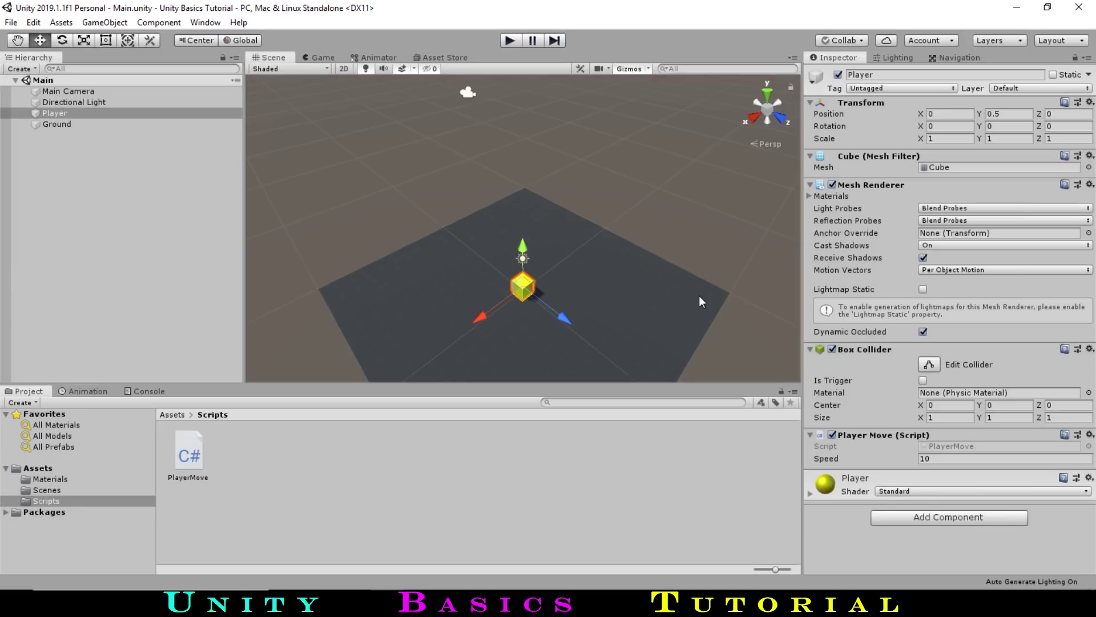
click(937, 516)
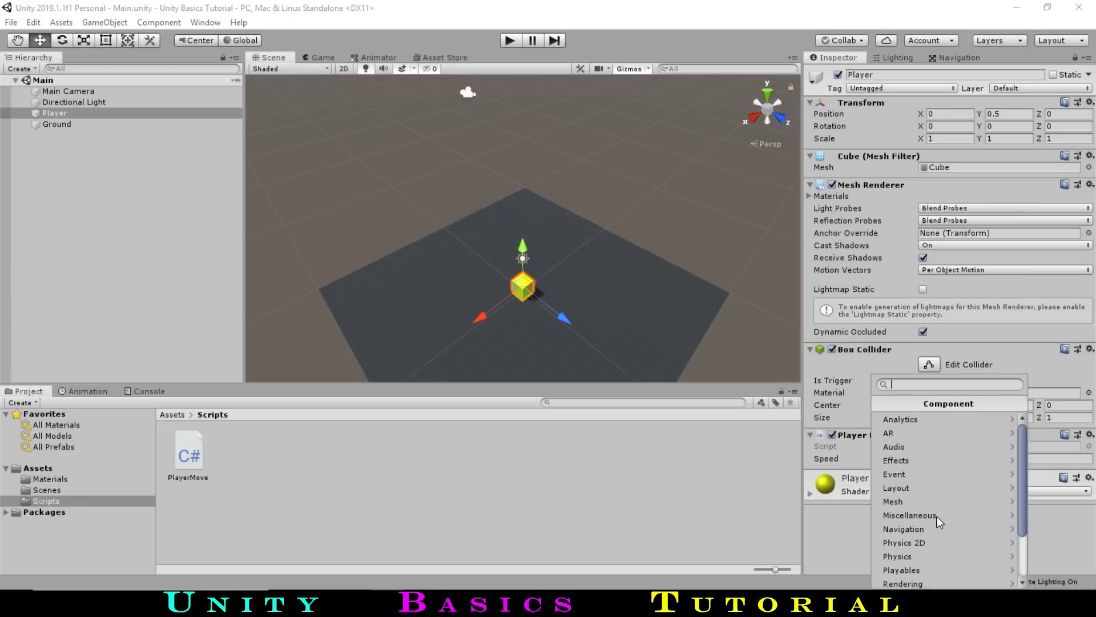
text(rigi)
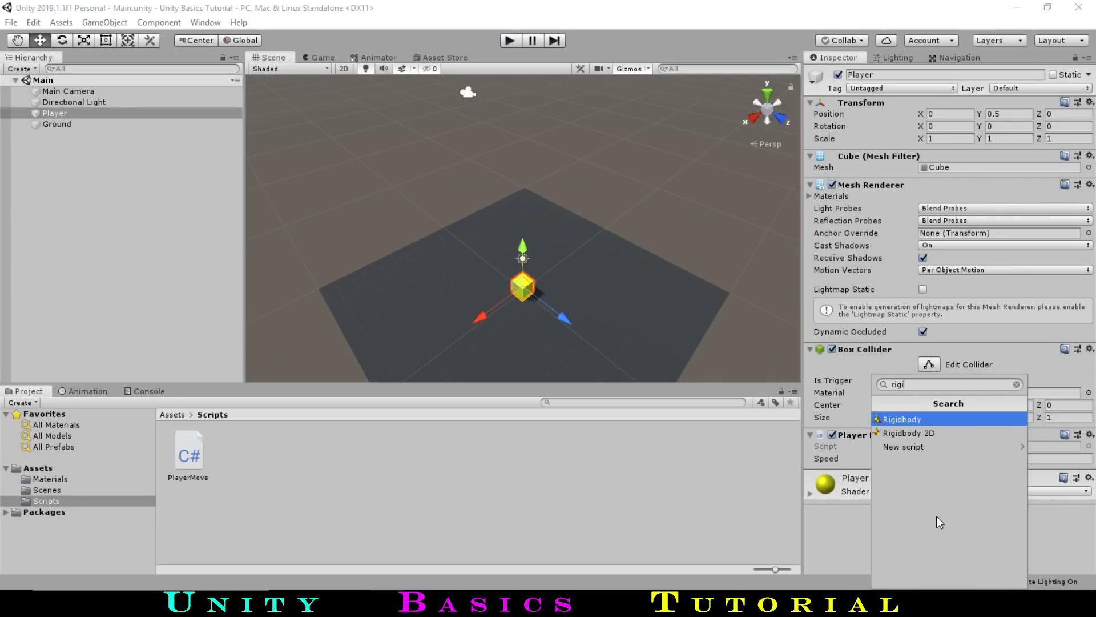
key(Return)
scroll(964, 518, down, 3)
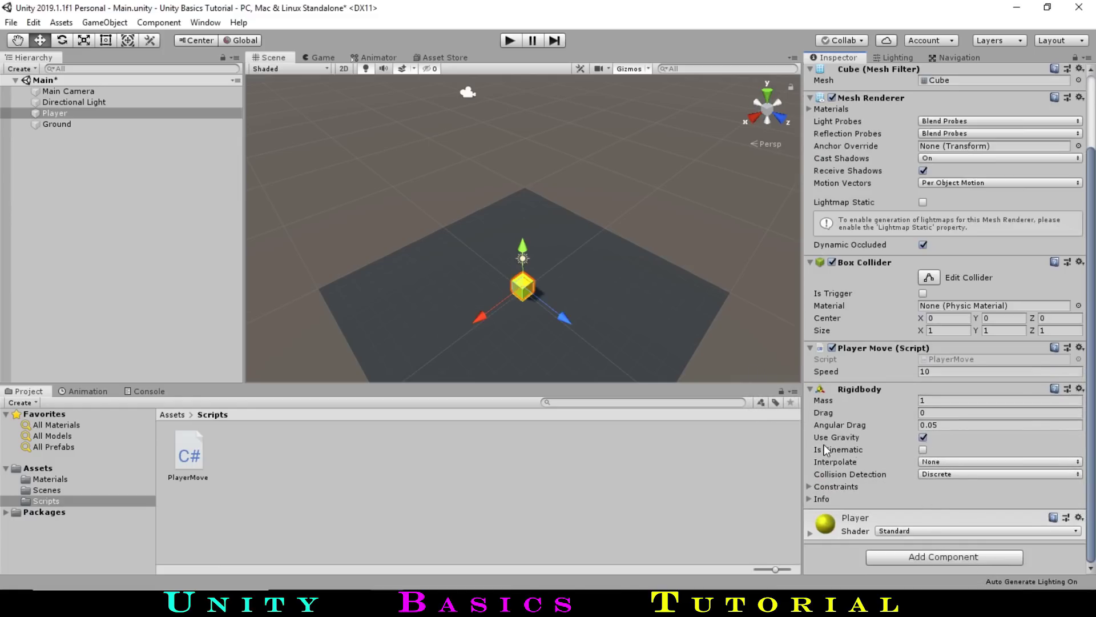
click(810, 487)
scroll(811, 487, down, 2)
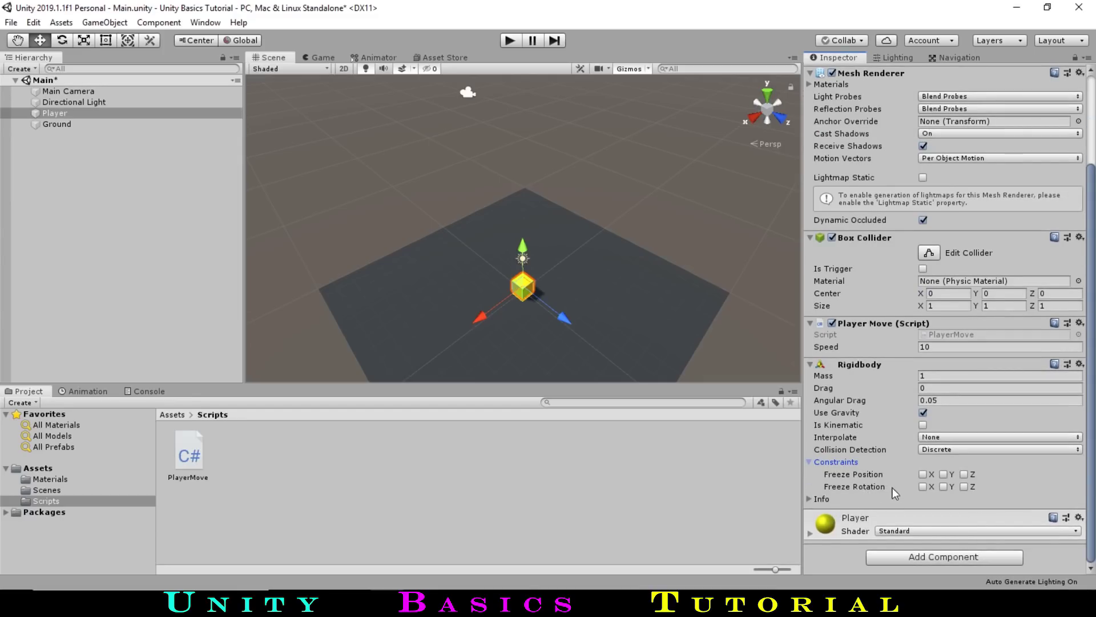
click(922, 486)
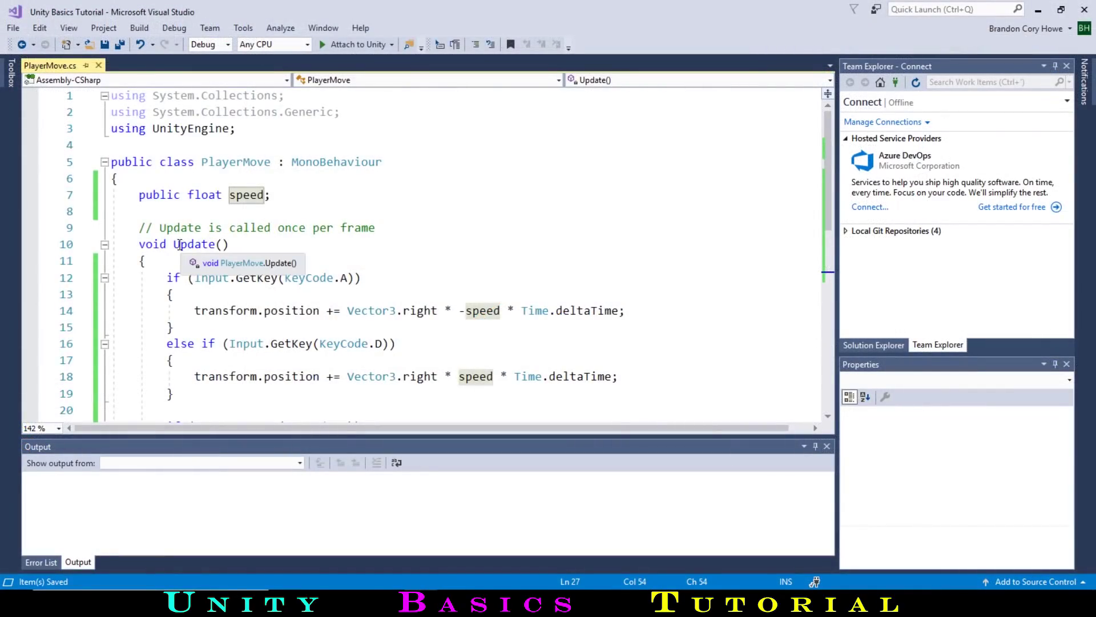
Rename the Update method on line 10 to FixedUpdate.
click(177, 244)
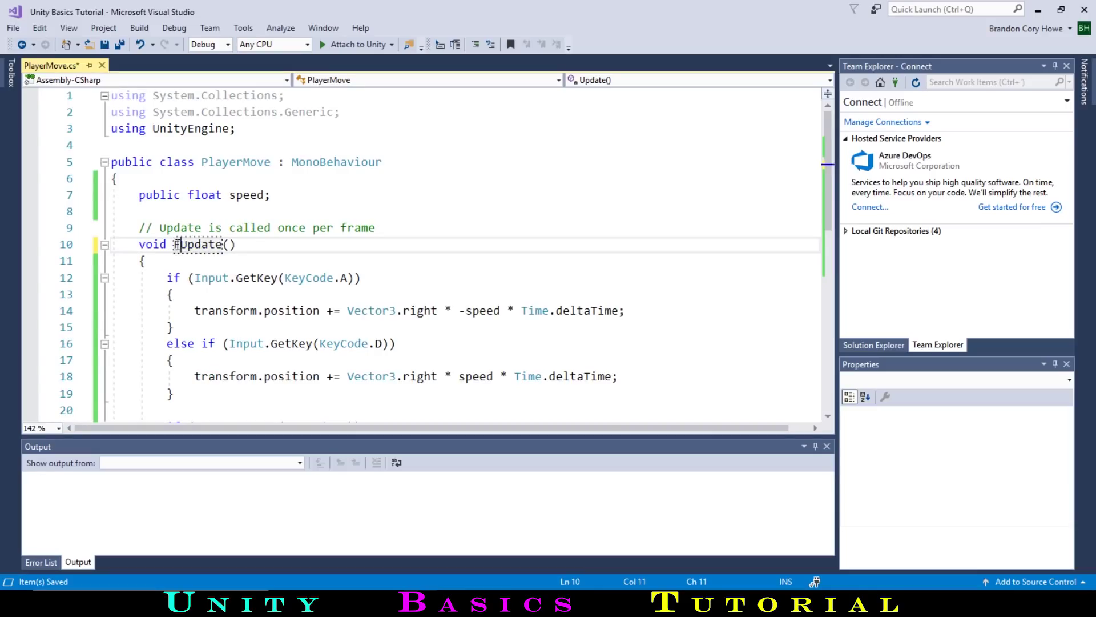
text(Fixed)
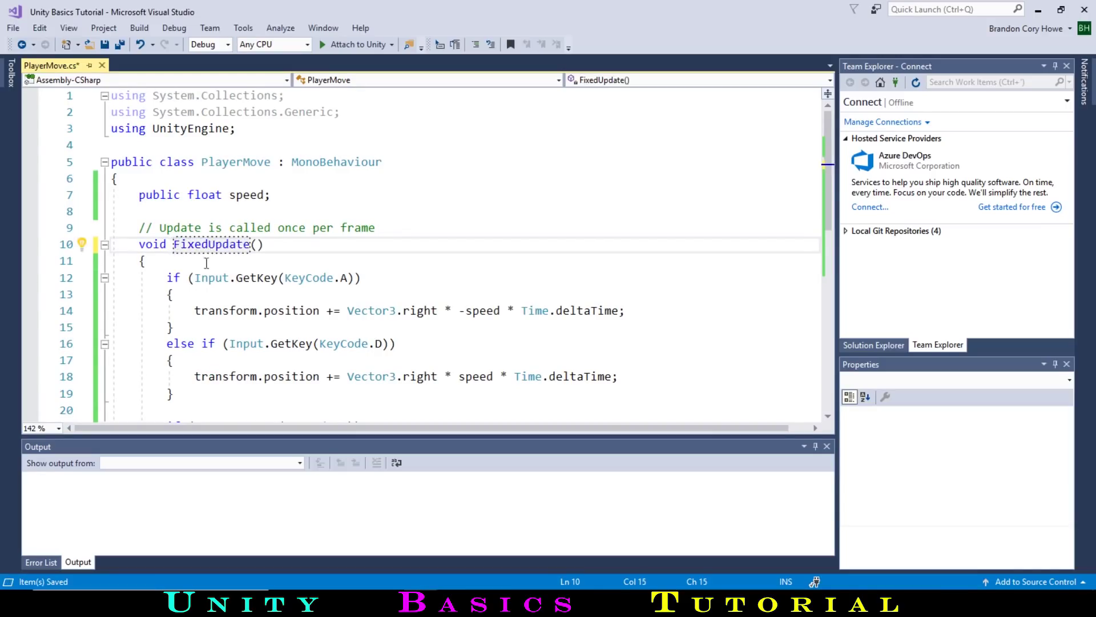
click(405, 255)
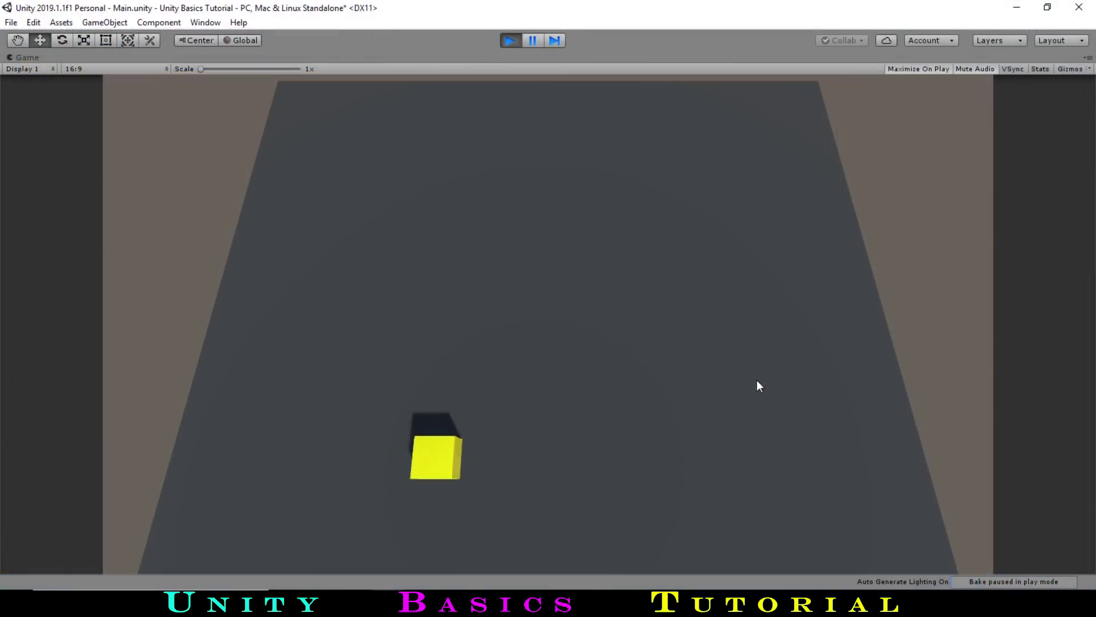
Steer the yellow cube around the ground with WASD and arrow keys until it drives off the far edge.
key(d)
key(w)
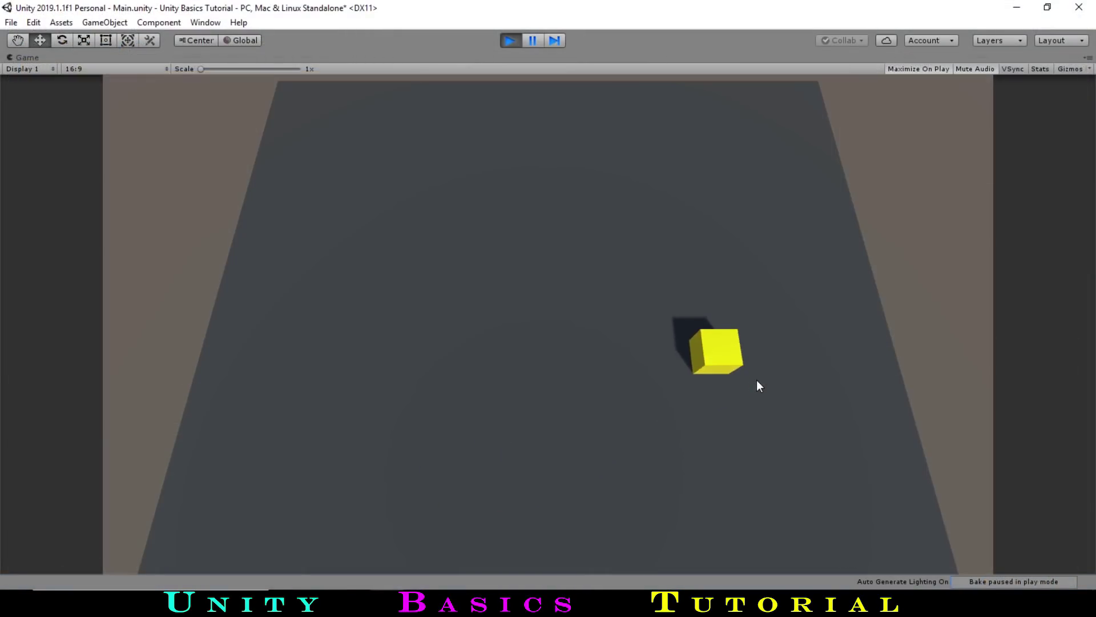
key(s)
key(w)
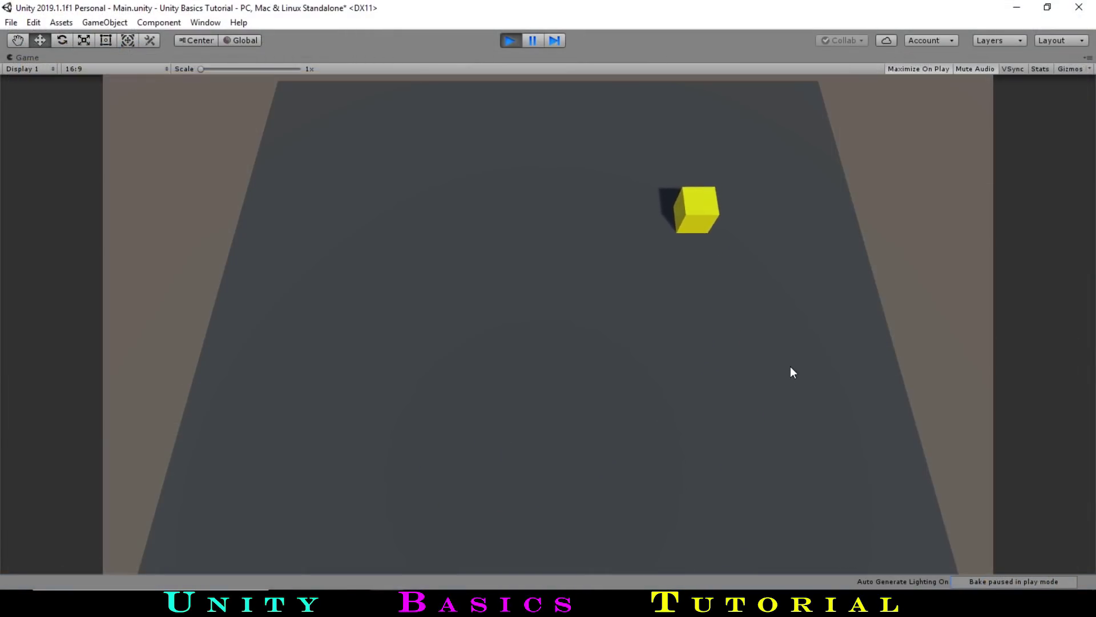
key(s)
key(a)
key(d)
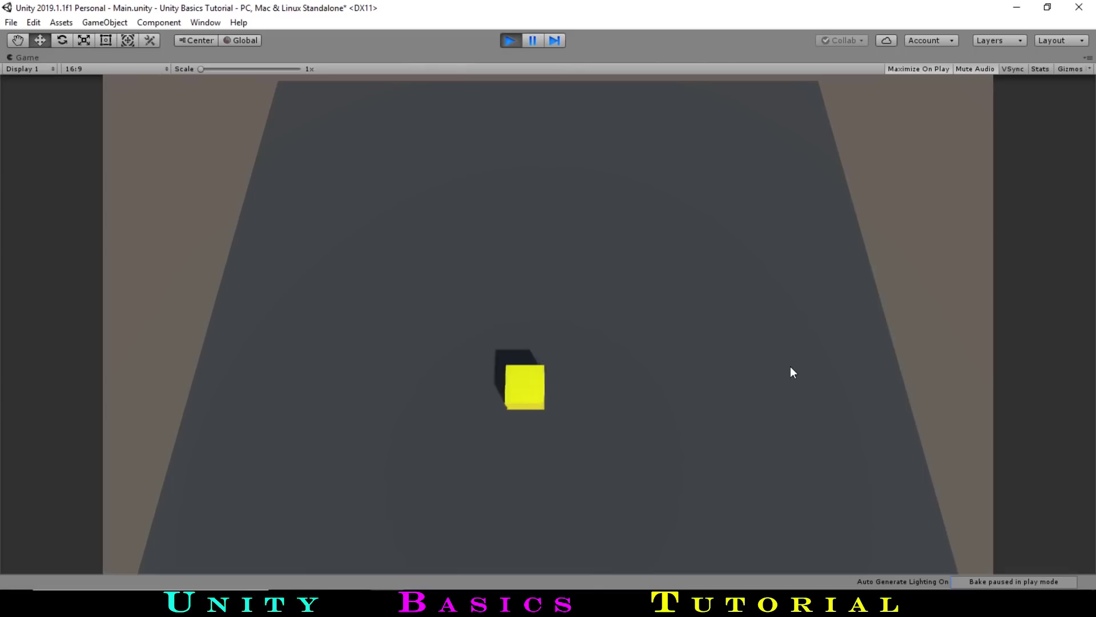
key(d)
key(w)
key(a)
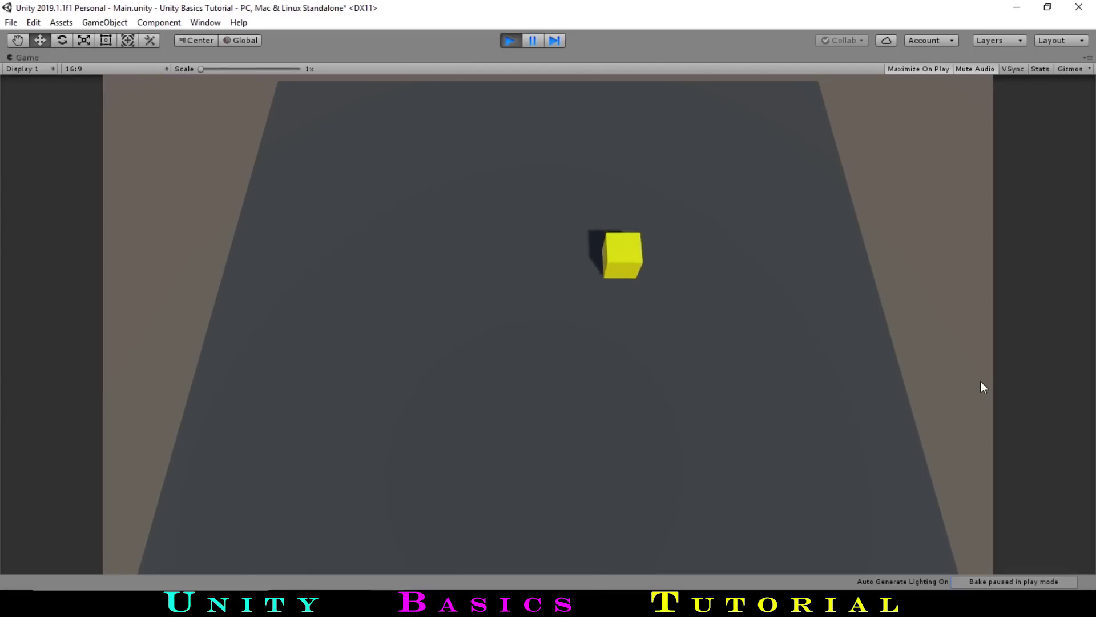
key(s)
key(d)
key(w)
key(d)
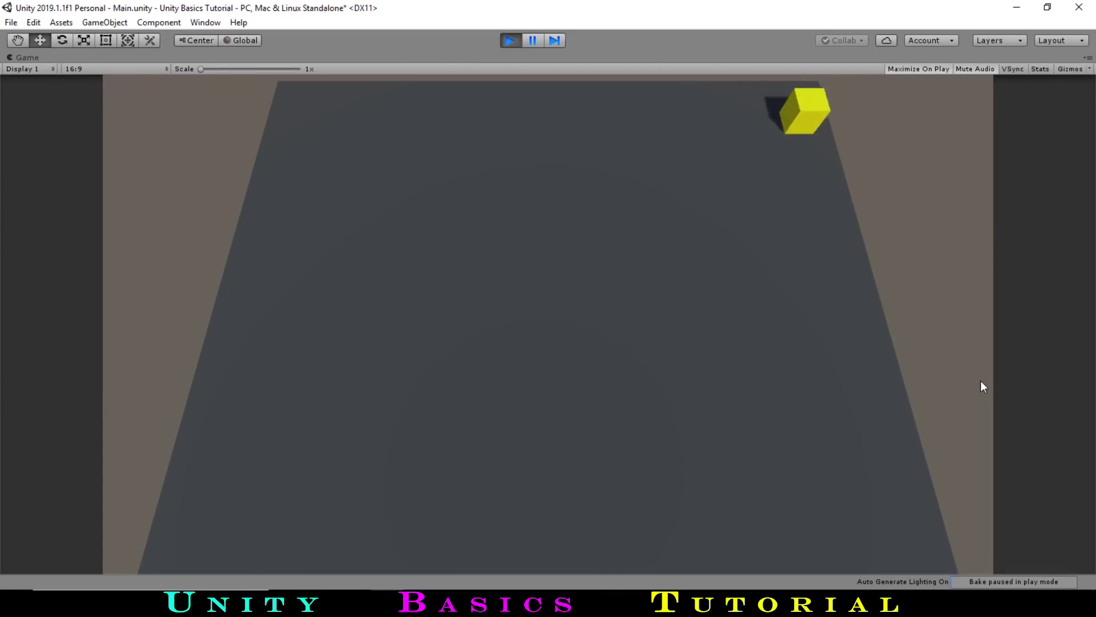
key(a)
key(s)
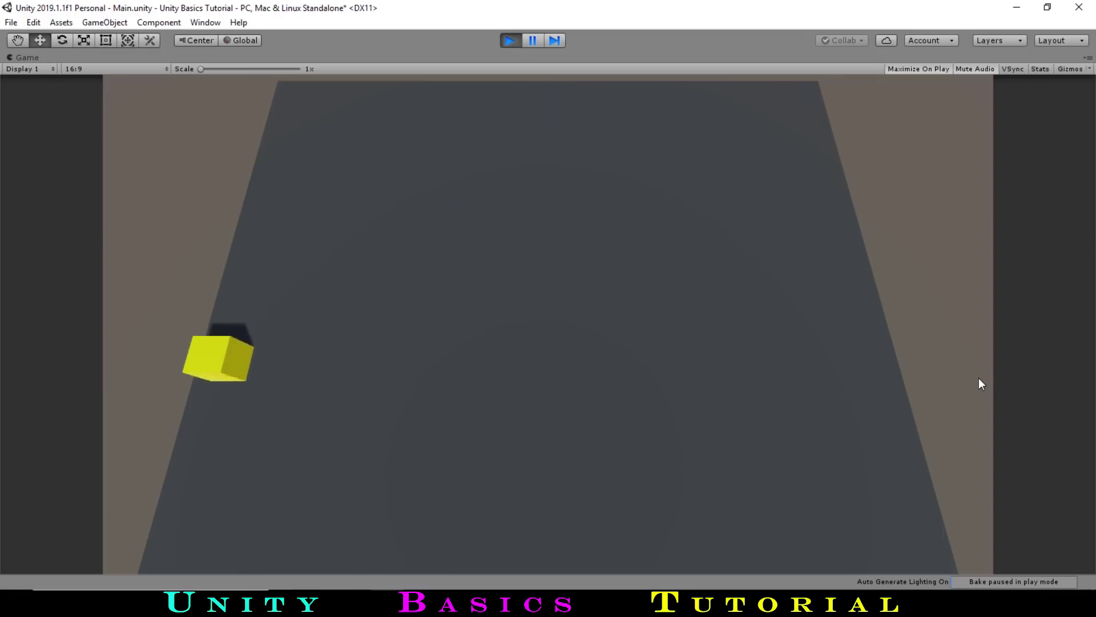
key(s)
key(d)
key(w)
key(s)
key(w)
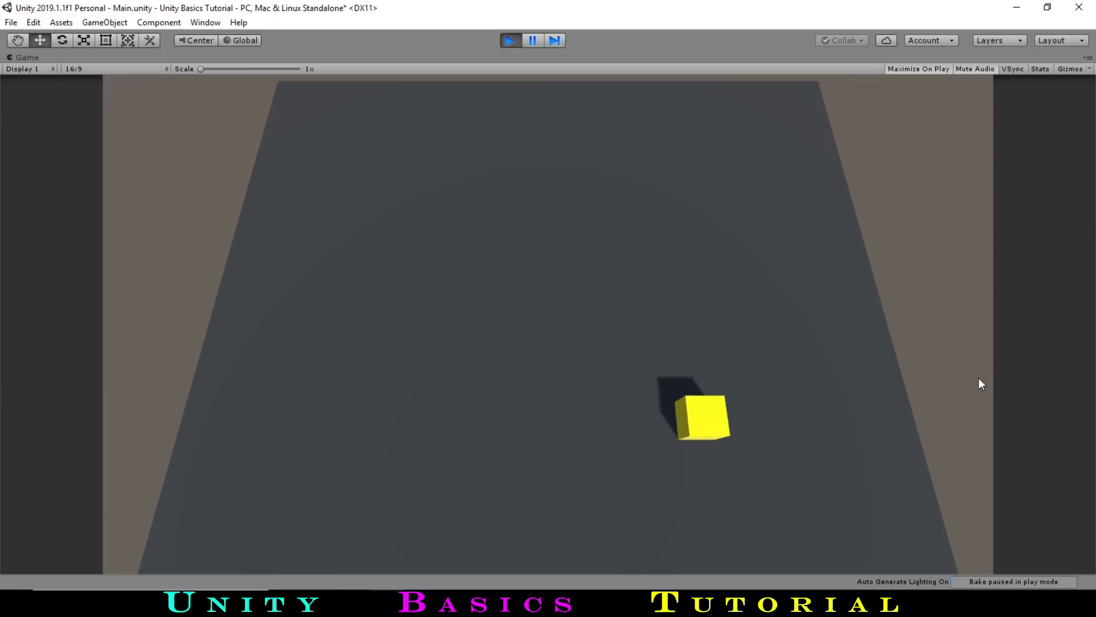
key(a)
key(w)
key(d)
key(s)
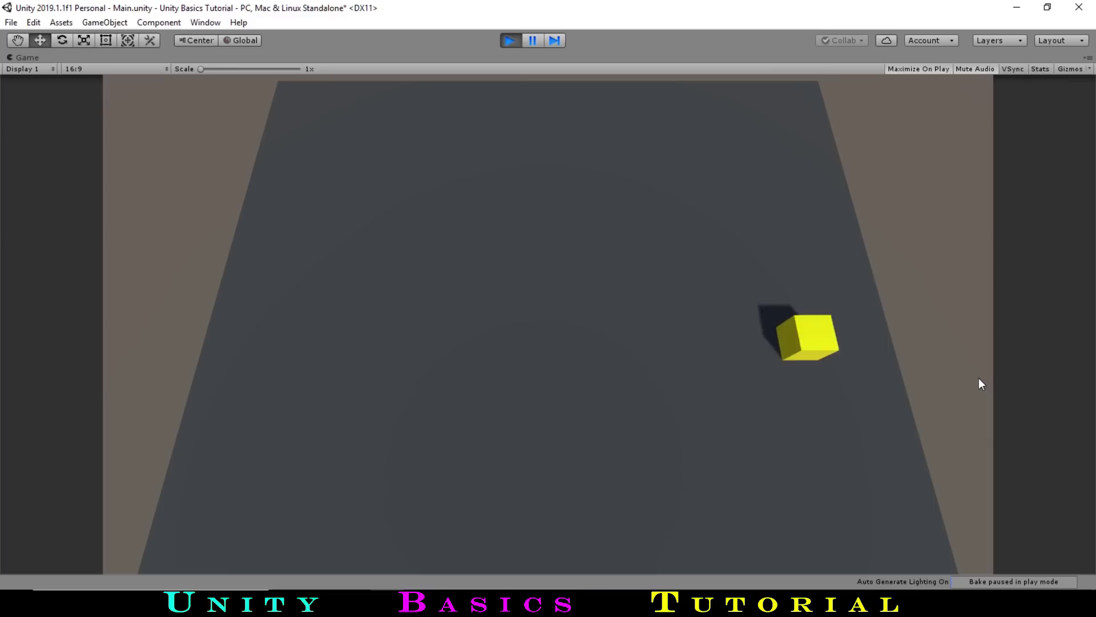
key(Left)
key(Up)
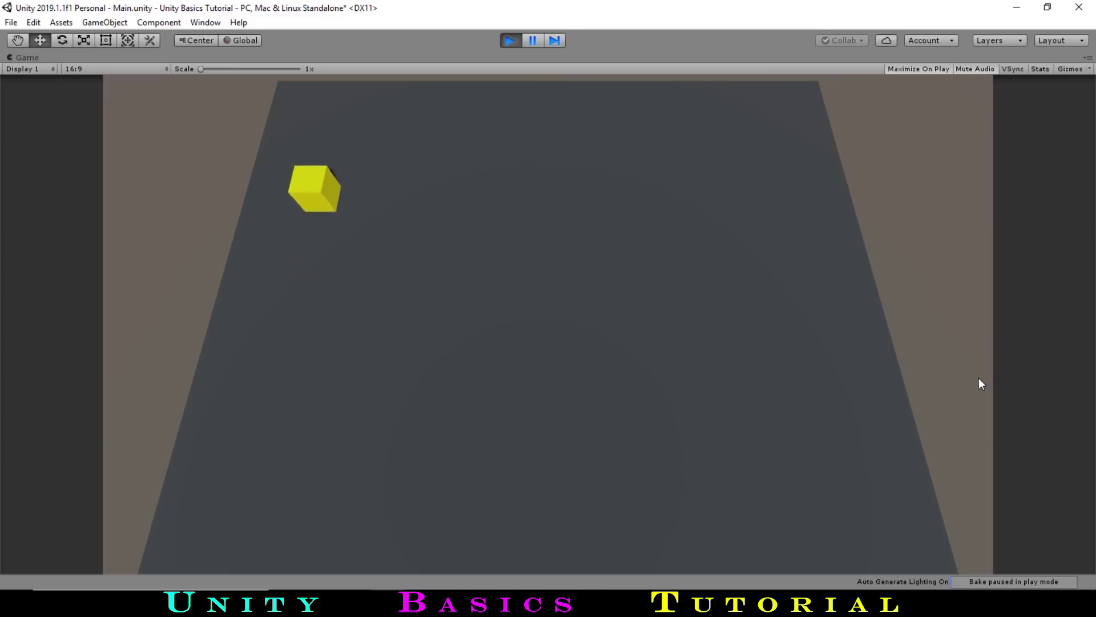